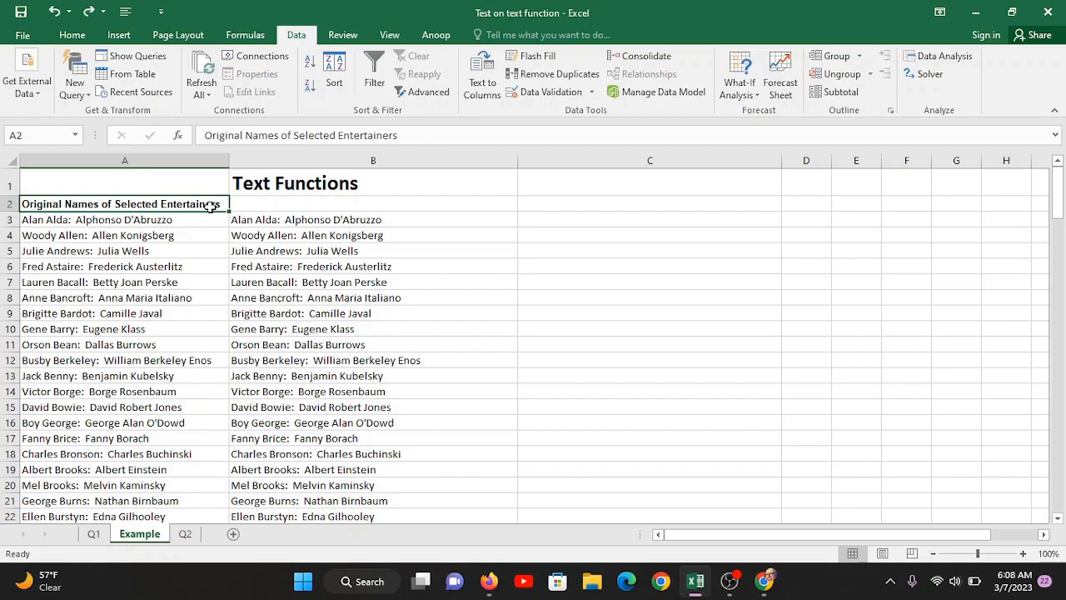
# Step: Examine the entries in column A, highlighting the two name parts on either side of the colon in A3
pyautogui.click(155, 219)
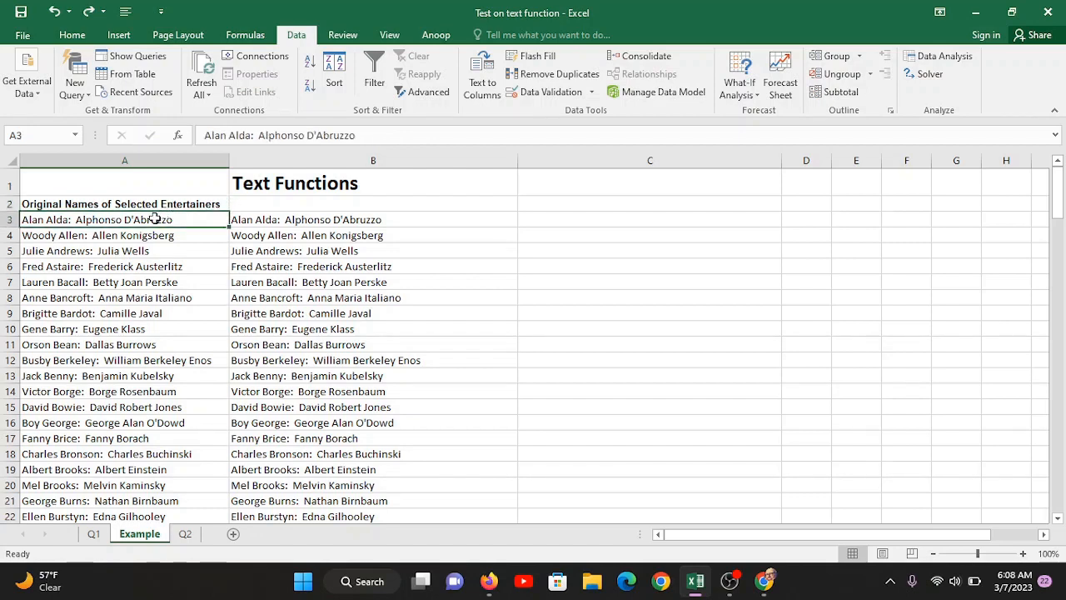
pyautogui.press('Down')
pyautogui.press('Down')
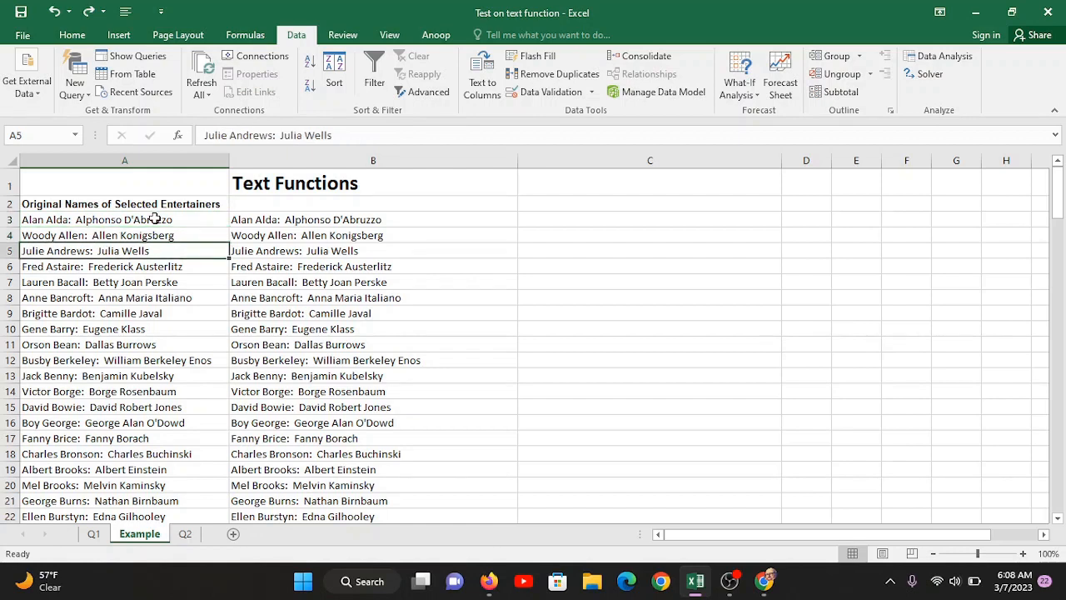
pyautogui.click(60, 219)
pyautogui.doubleClick(70, 219)
pyautogui.moveTo(70, 219); pyautogui.dragTo(11, 219)
pyautogui.moveTo(77, 219); pyautogui.dragTo(196, 220)
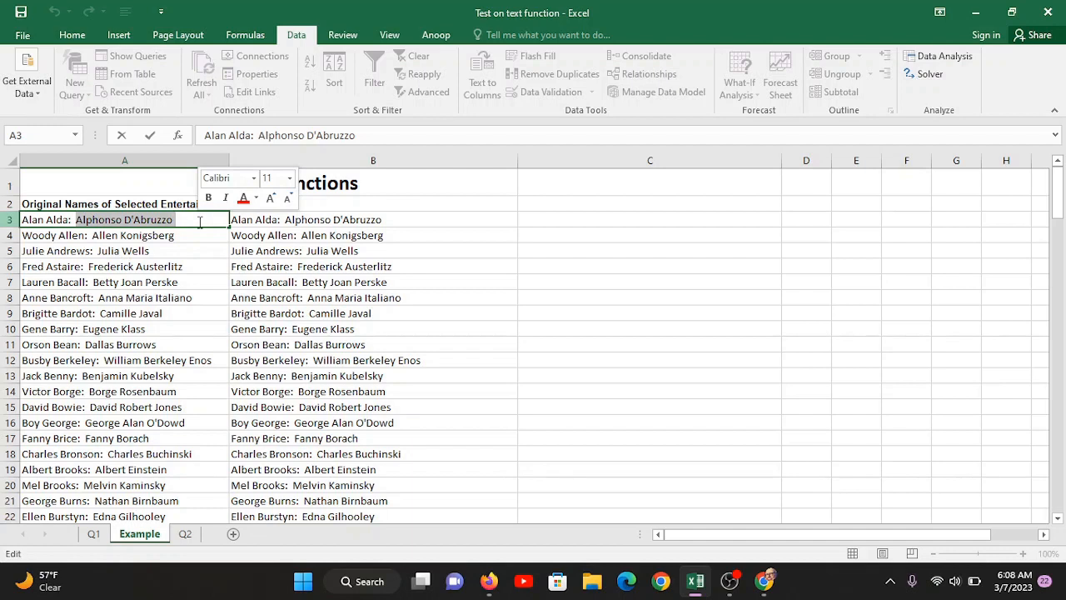
# Step: Enter the header "Create email address for all my staff members" in cell C2
pyautogui.click(534, 204)
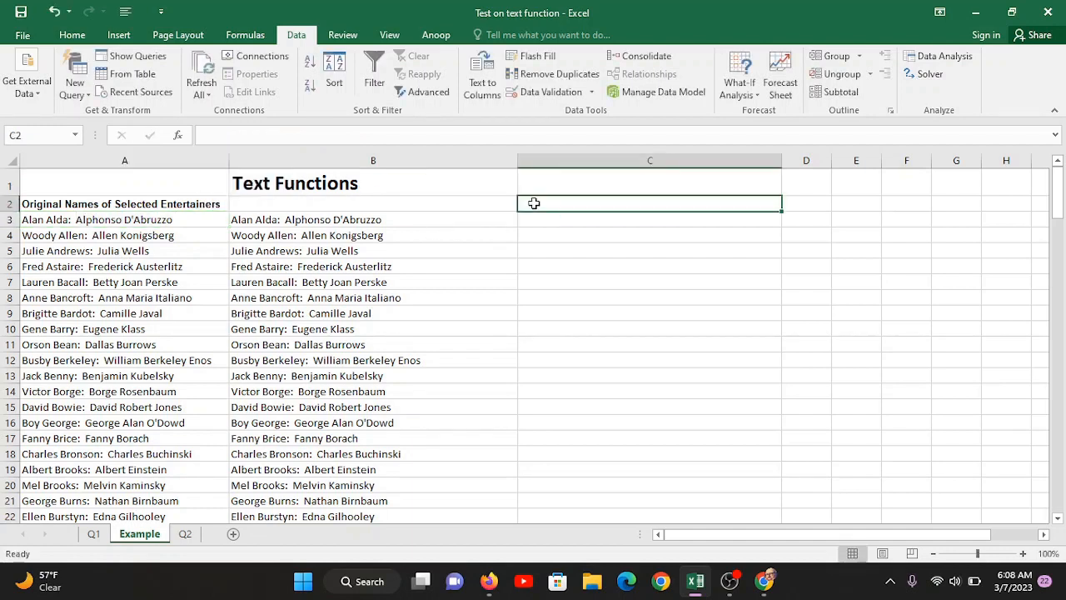
pyautogui.write('Create ')
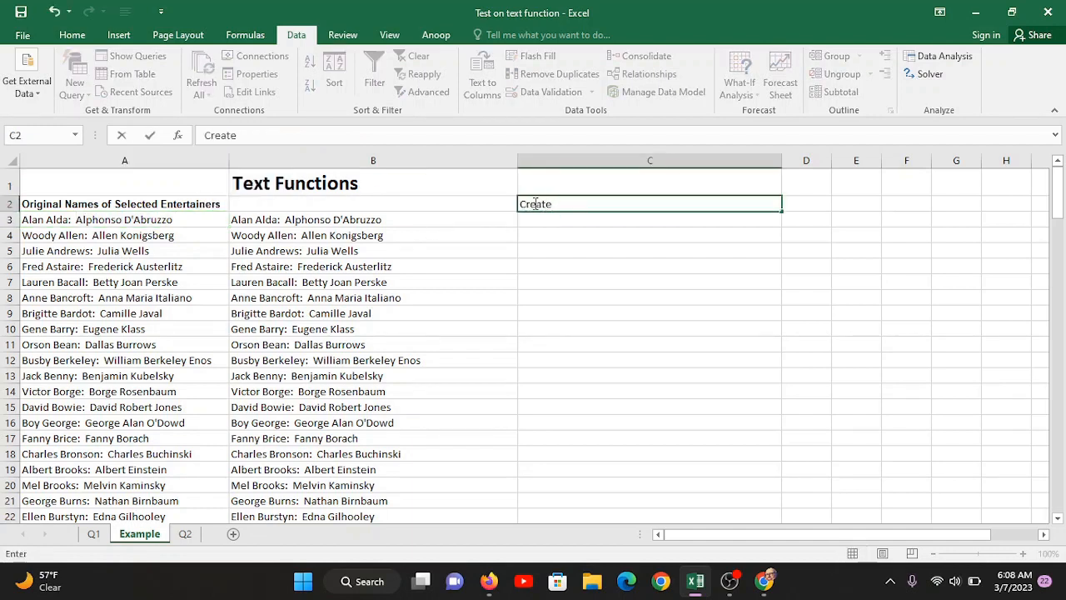
pyautogui.write('email address f')
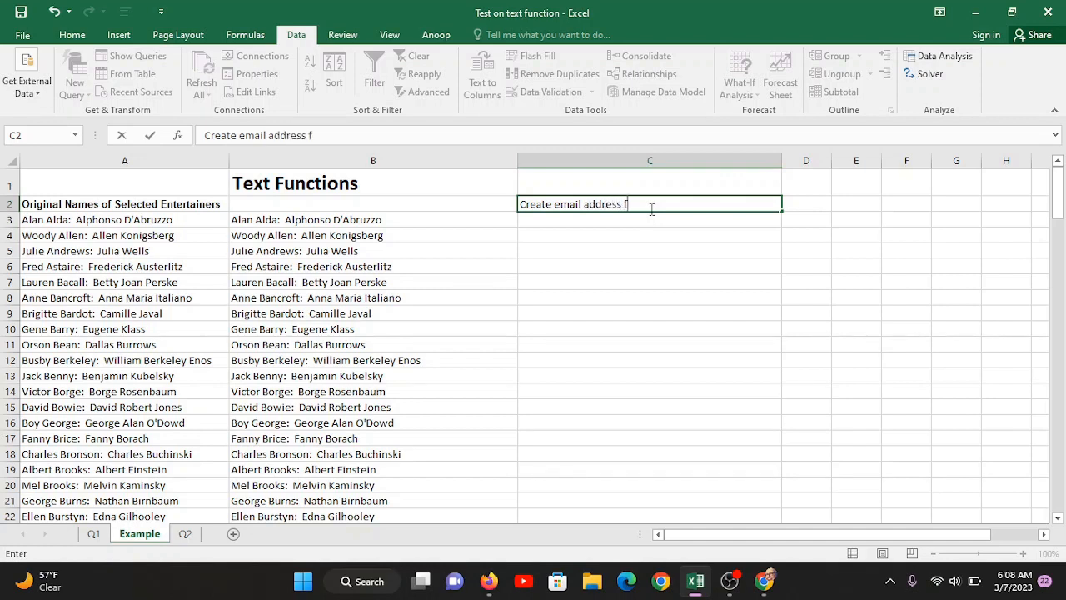
pyautogui.write('or all my staff members')
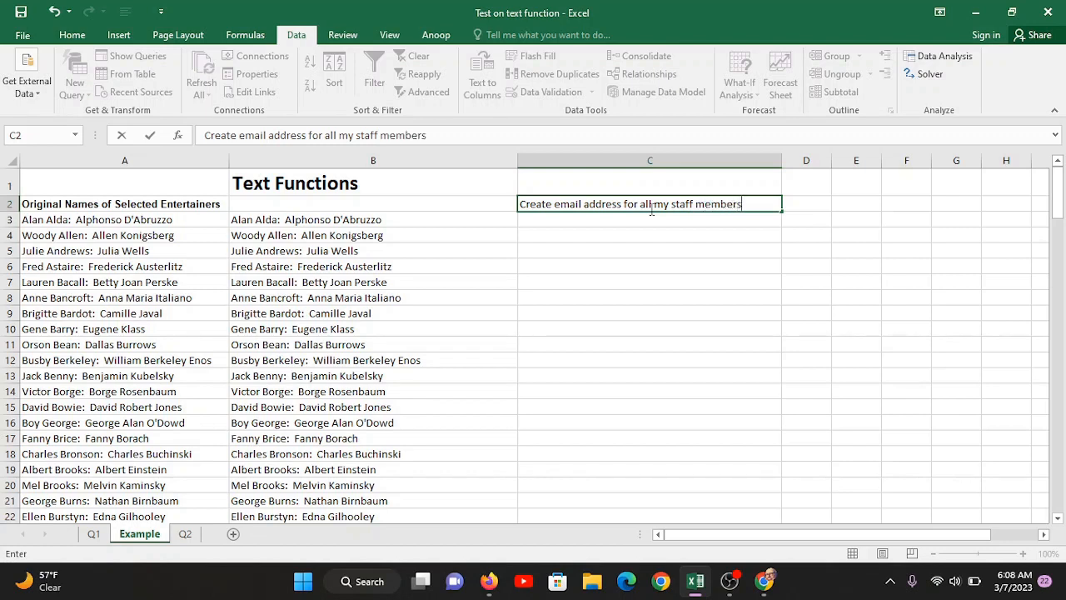
pyautogui.press('Return')
pyautogui.click(597, 177)
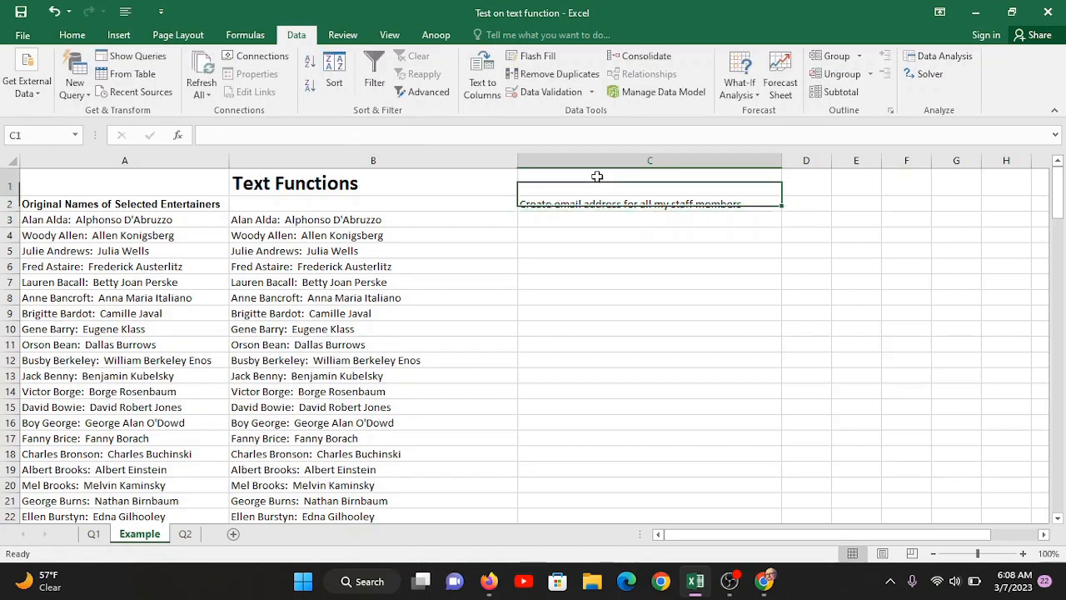
pyautogui.write('@')
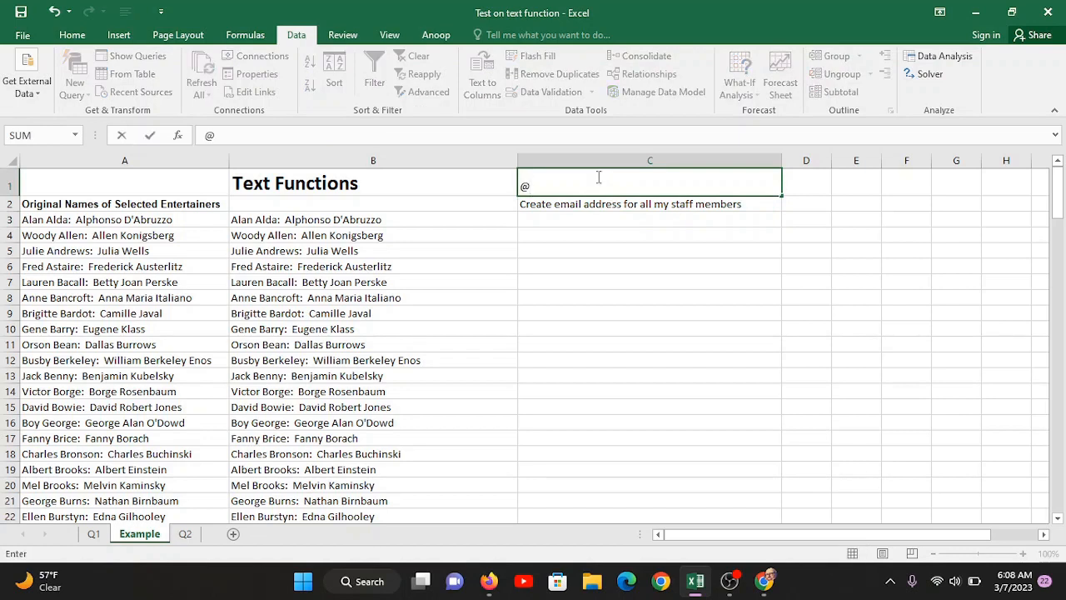
pyautogui.write('a')
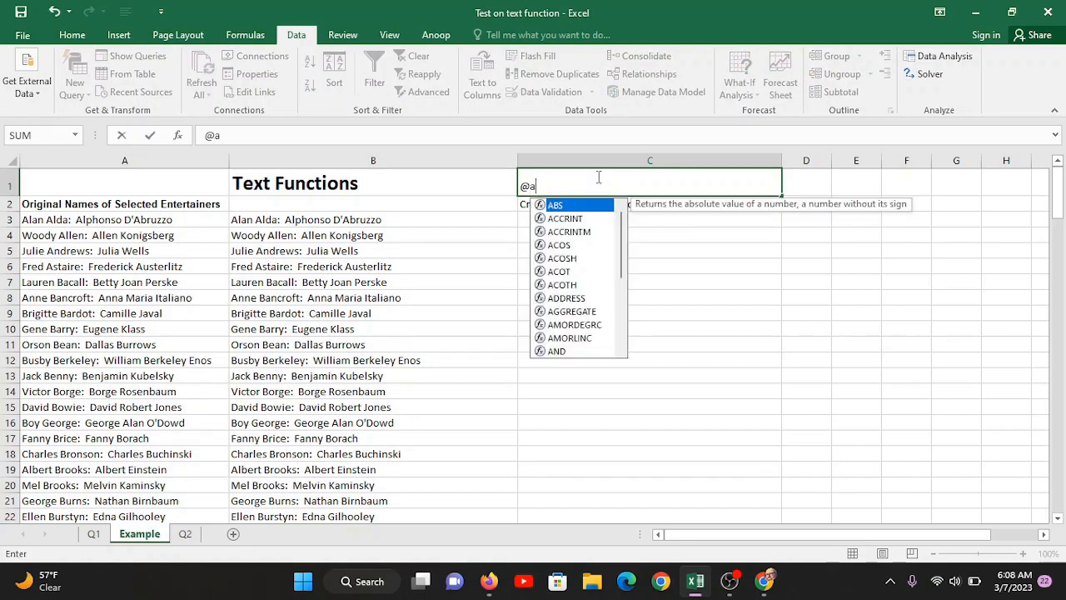
pyautogui.write('bc.c')
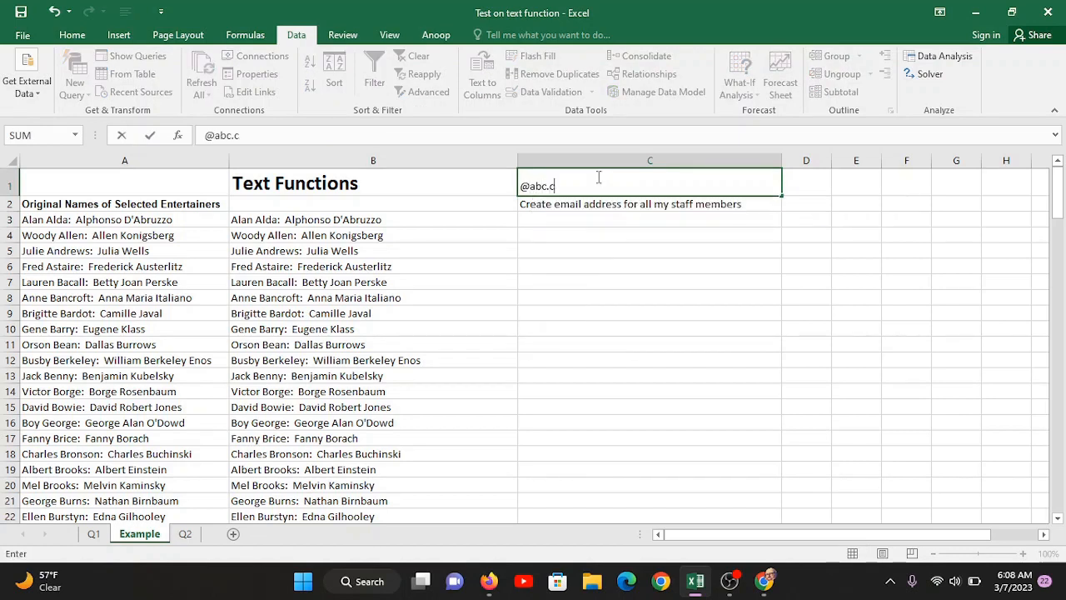
pyautogui.write('o.in')
pyautogui.press('Return')
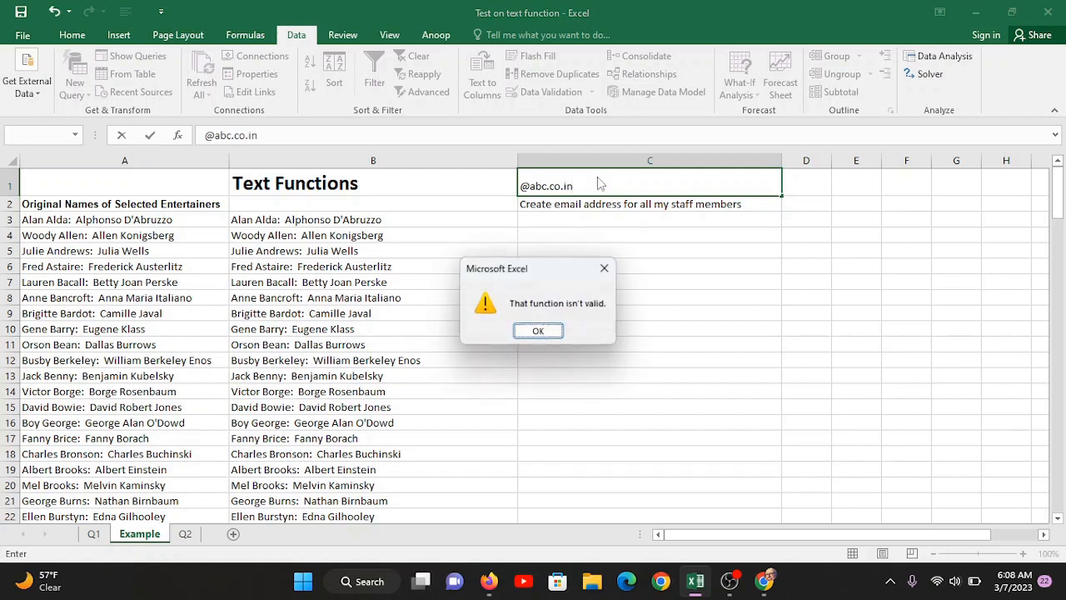
pyautogui.click(547, 331)
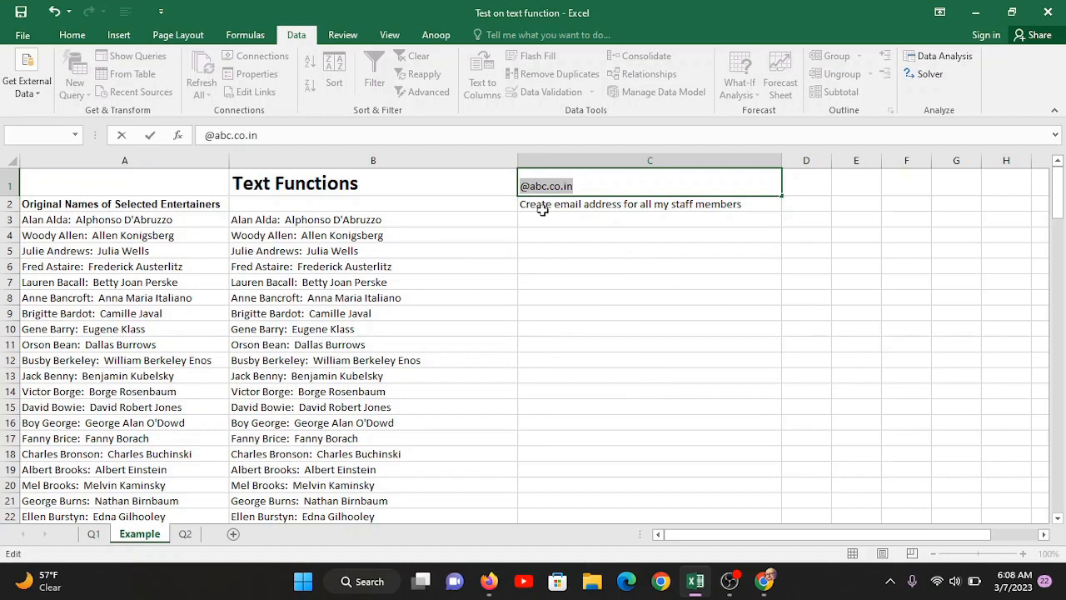
pyautogui.click(520, 186)
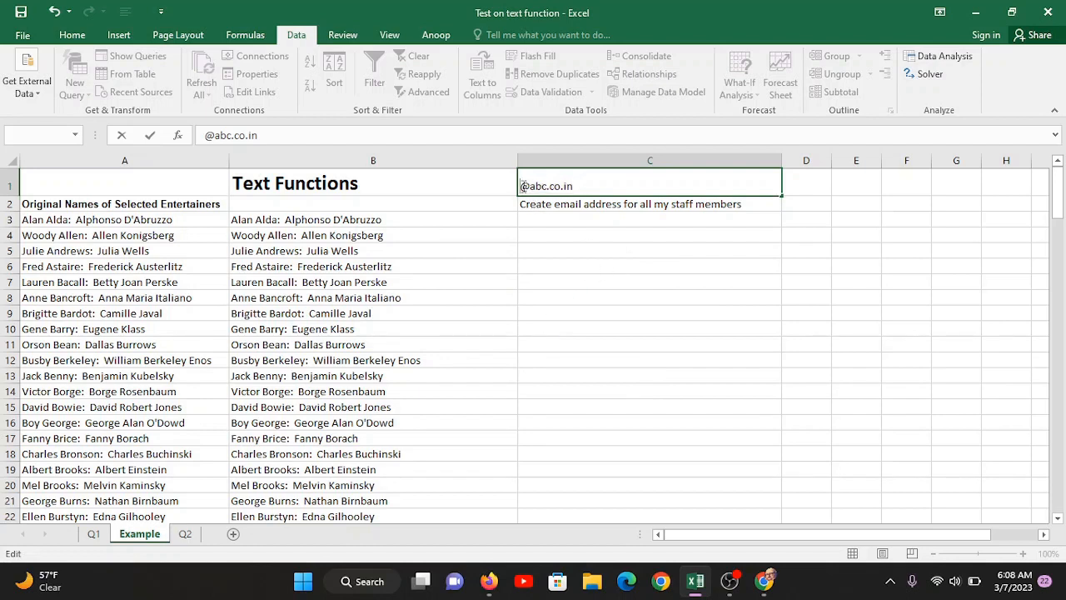
pyautogui.write('"')
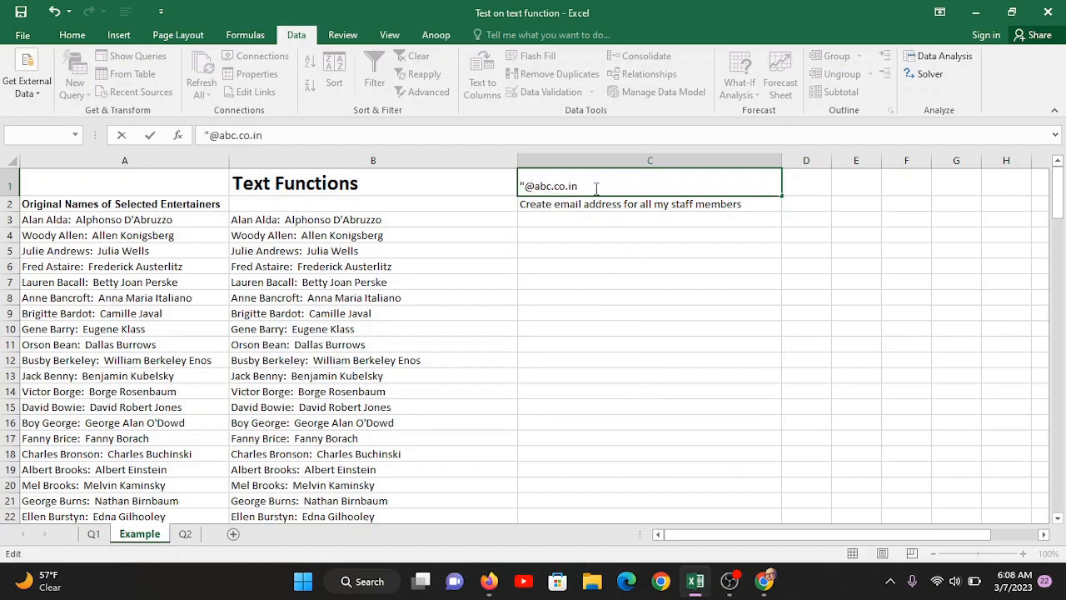
pyautogui.write('"')
pyautogui.press('Return')
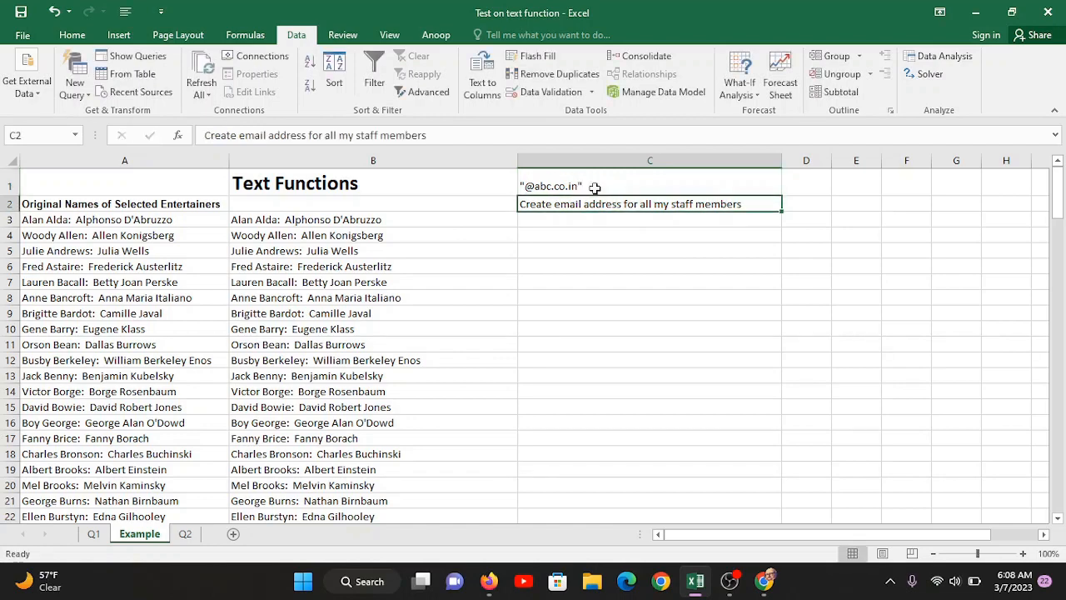
pyautogui.click(589, 187)
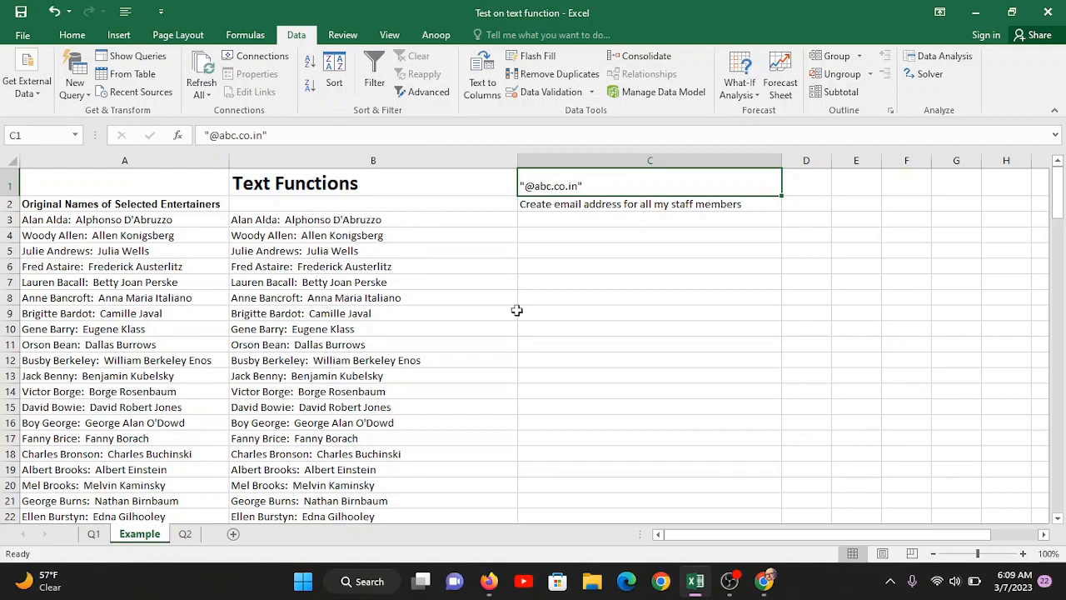
# Step: Insert a blank column between the names in column B and the email address column
pyautogui.click(393, 219)
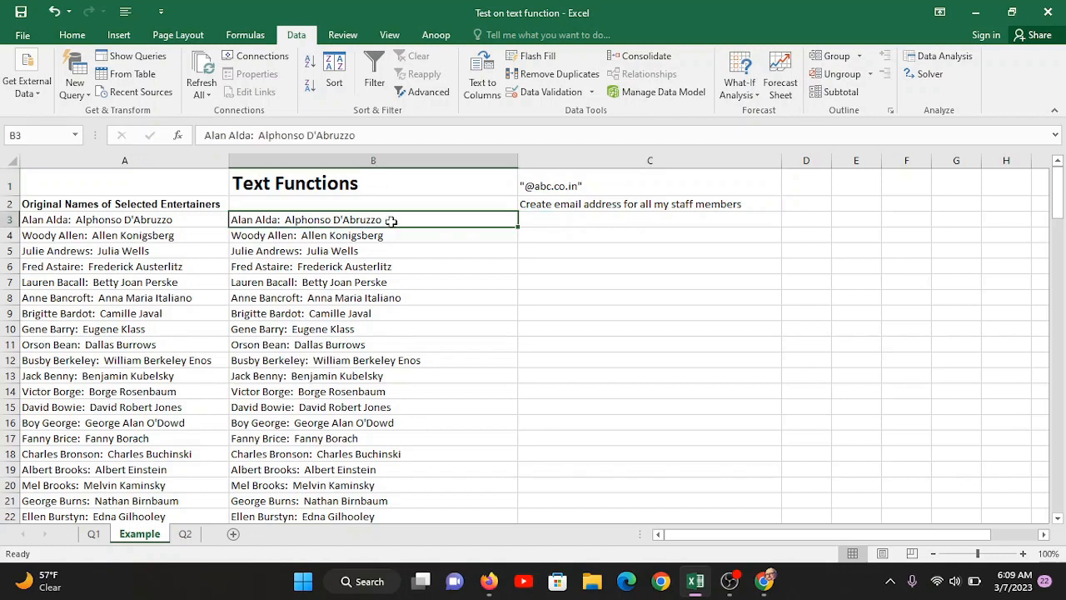
pyautogui.click(556, 220)
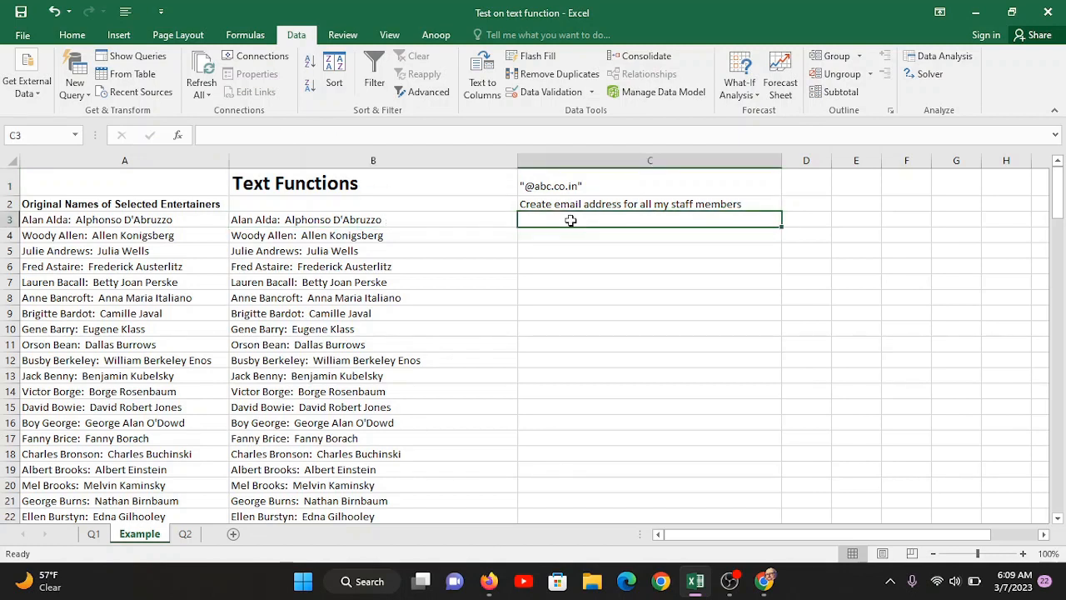
pyautogui.rightClick(544, 161)
pyautogui.click(590, 267)
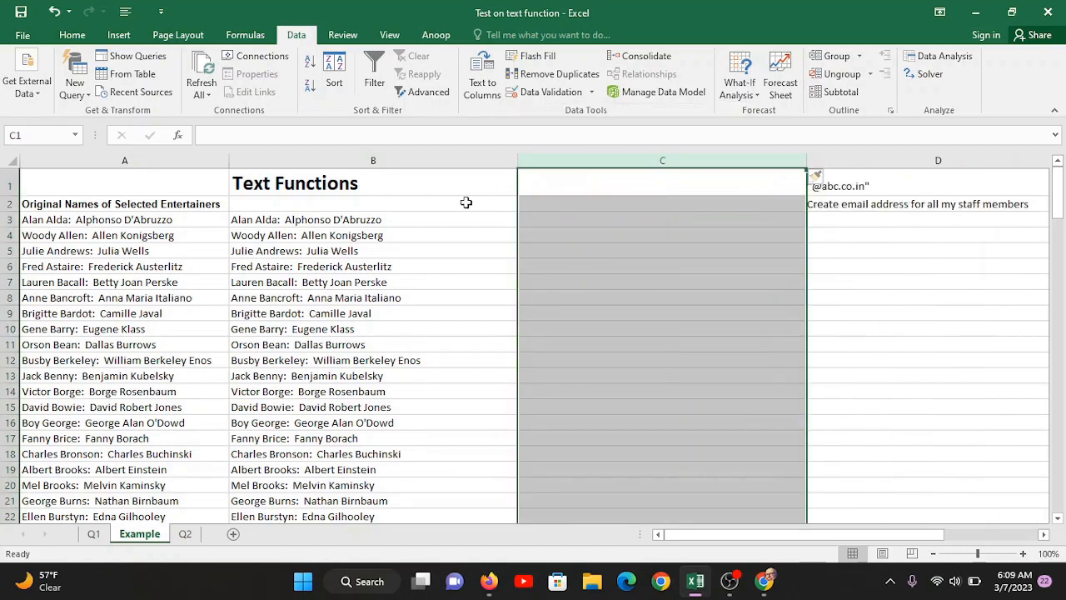
pyautogui.click(461, 202)
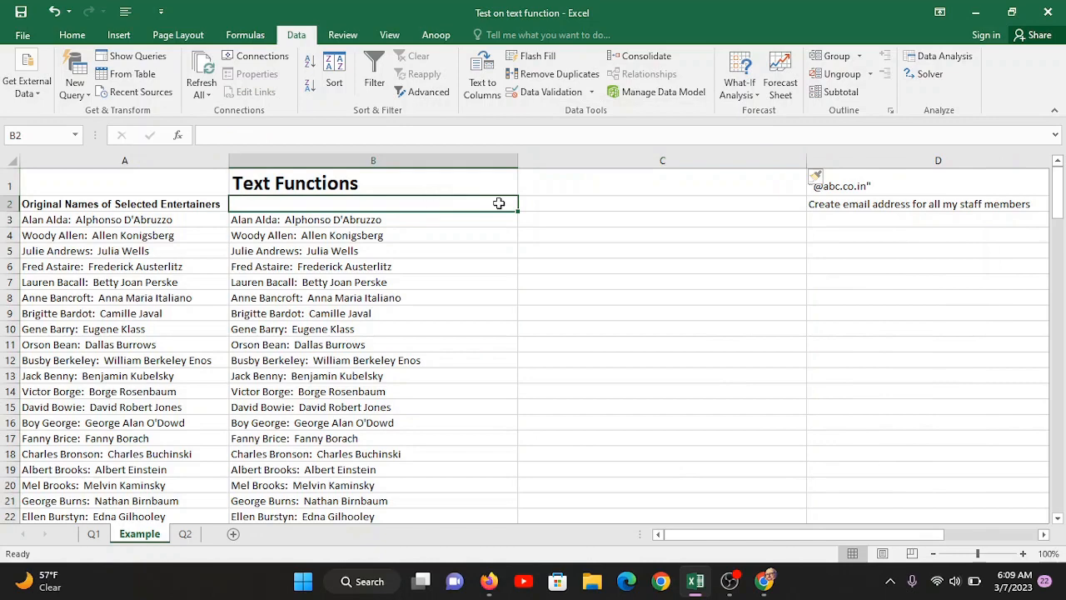
# Step: Enter the header "Employee Id" in C2 and autofit the width of column C
pyautogui.click(555, 205)
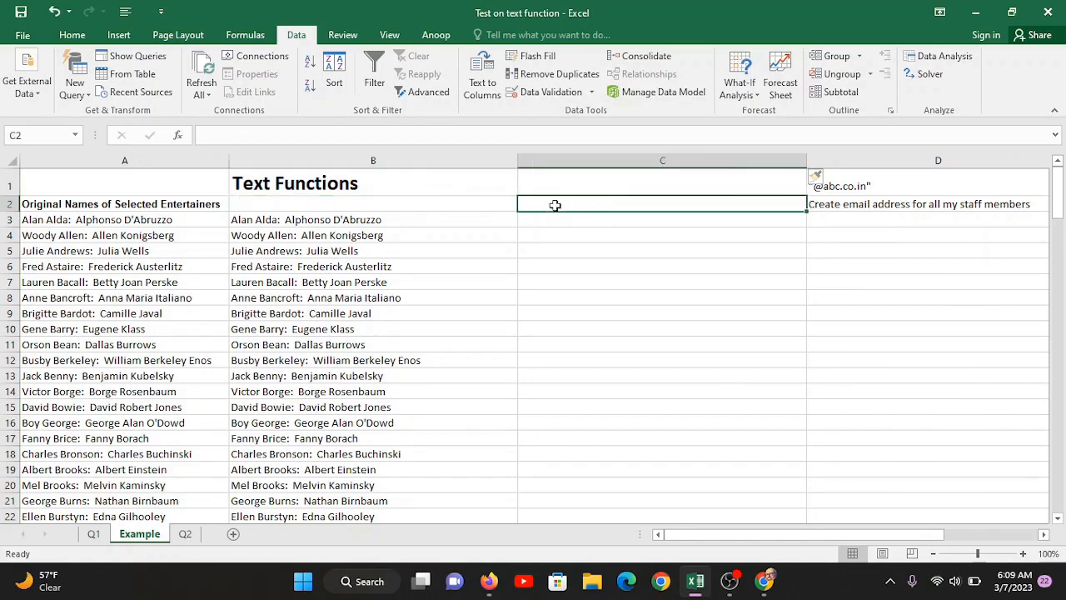
pyautogui.write('Employee')
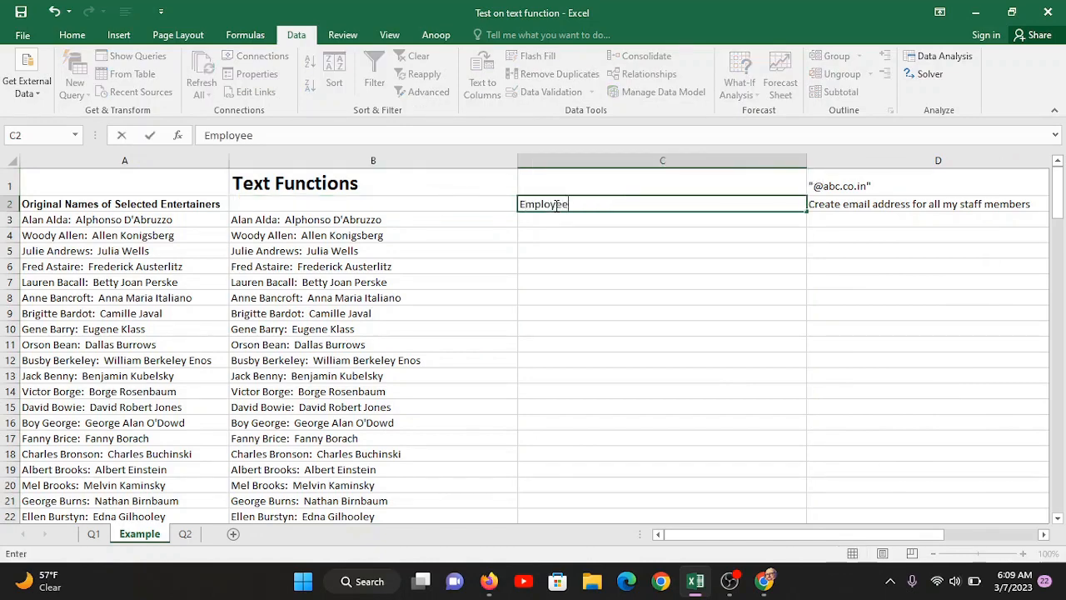
pyautogui.write(' Id')
pyautogui.press('Return')
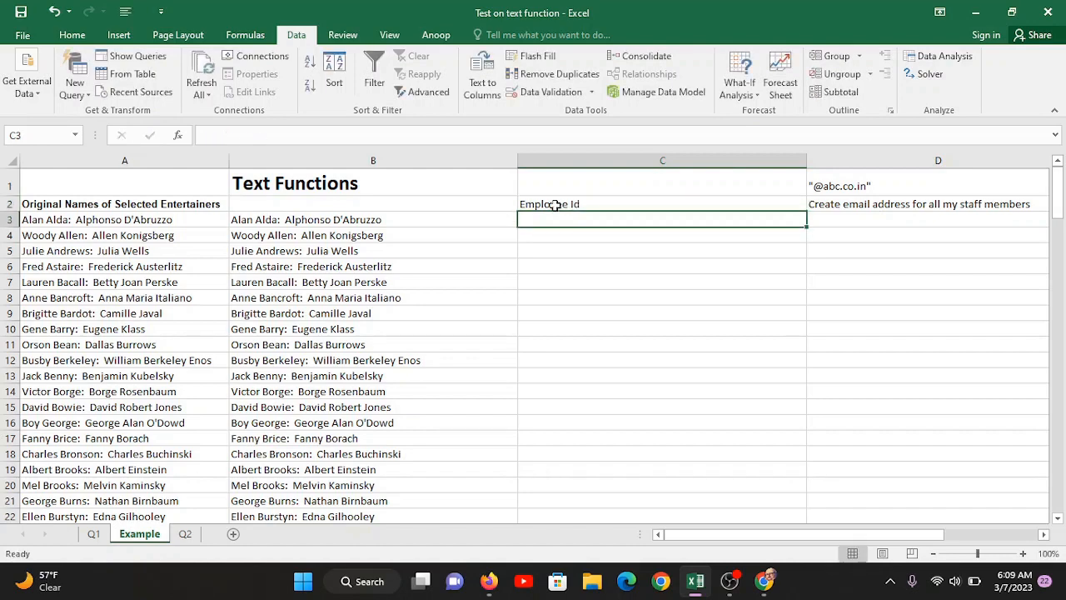
pyautogui.doubleClick(806, 160)
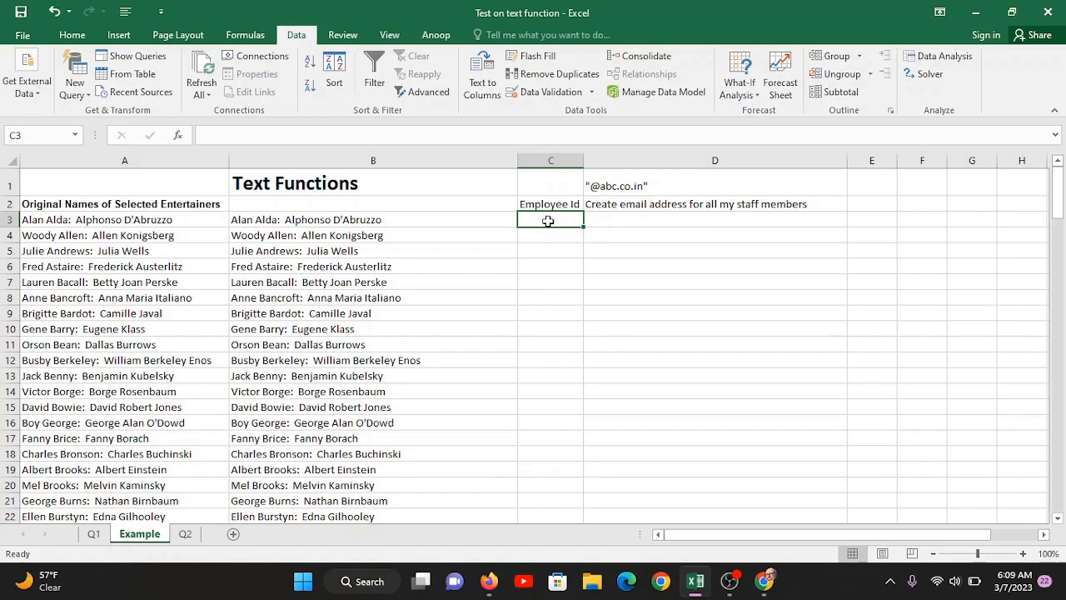
# Step: Enter the formula =RANDBETWEEN(10000,11000) in C3 to generate a random employee ID
pyautogui.write('=r')
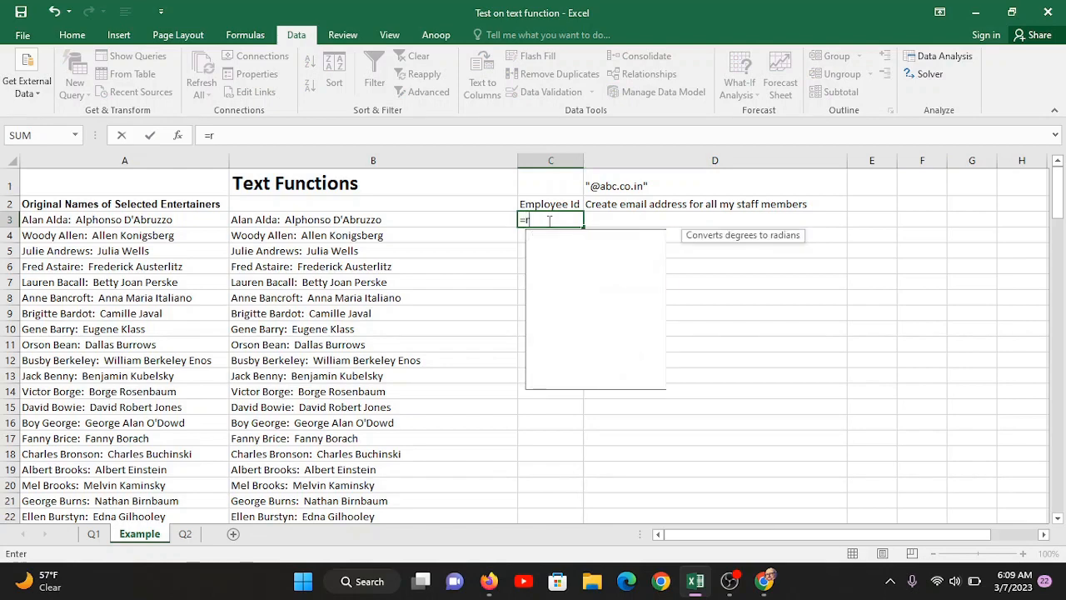
pyautogui.write('andbetween')
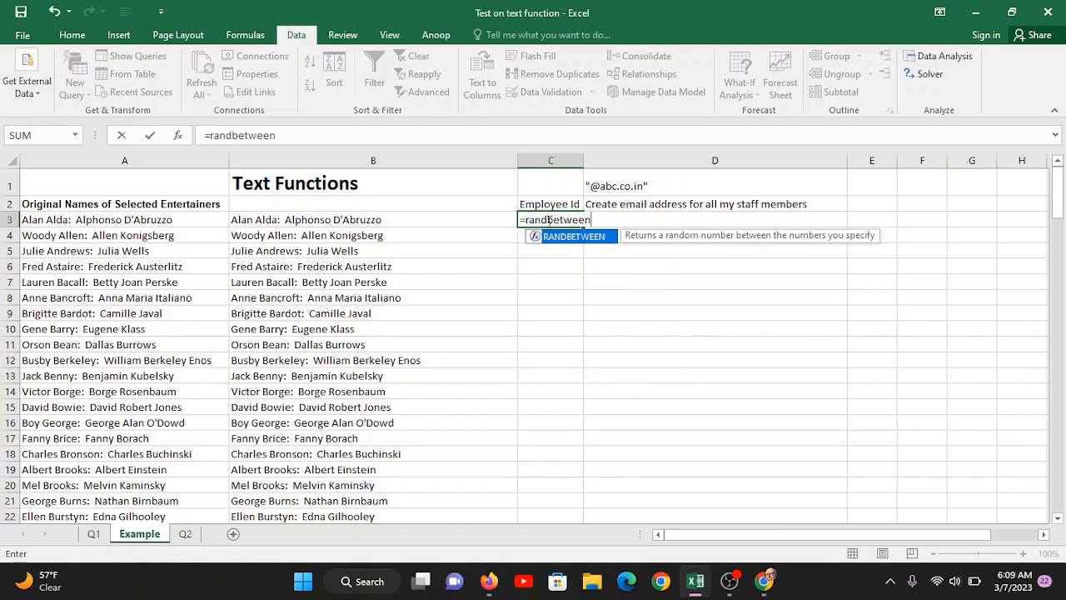
pyautogui.press('Tab')
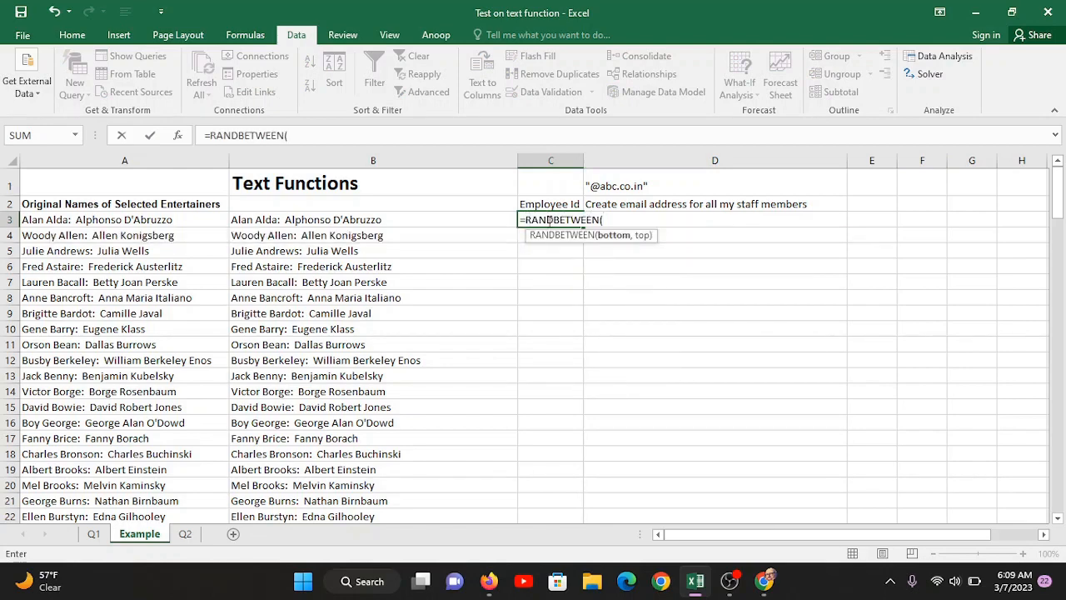
pyautogui.write('10000,')
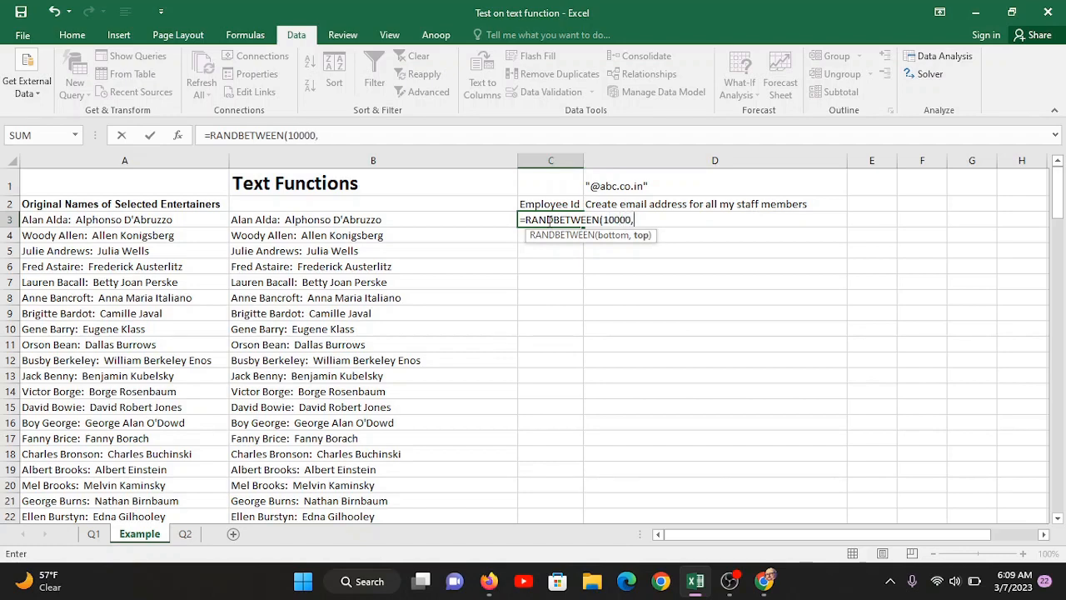
pyautogui.write('11000')
pyautogui.press('Return')
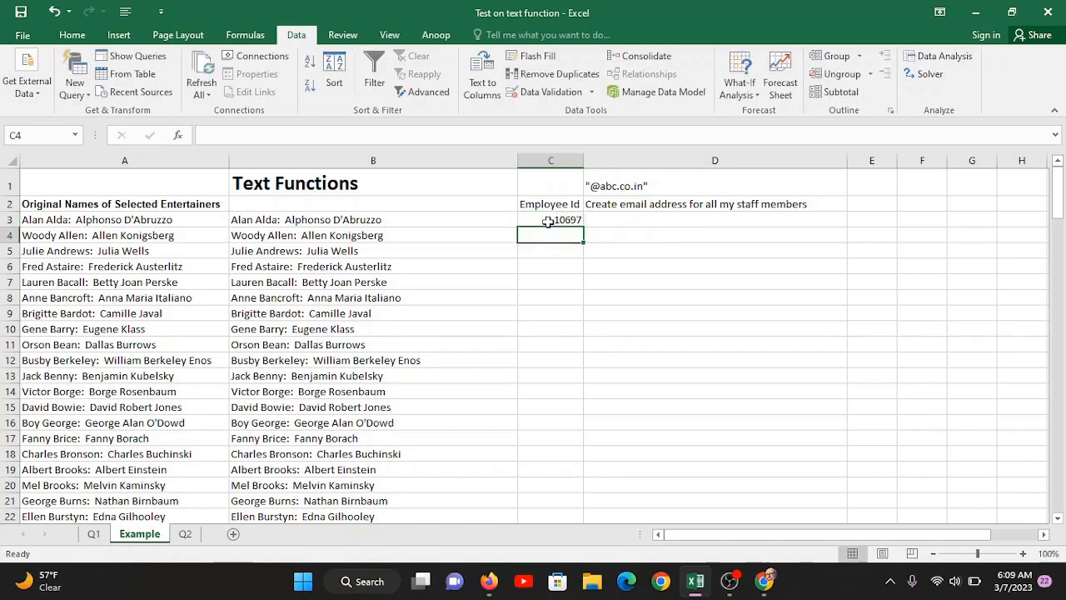
# Step: Replace the random number formula in C3 with its static value by copying it and using Paste Special with Values
pyautogui.click(559, 221)
pyautogui.hotkey('ctrl', 'c')
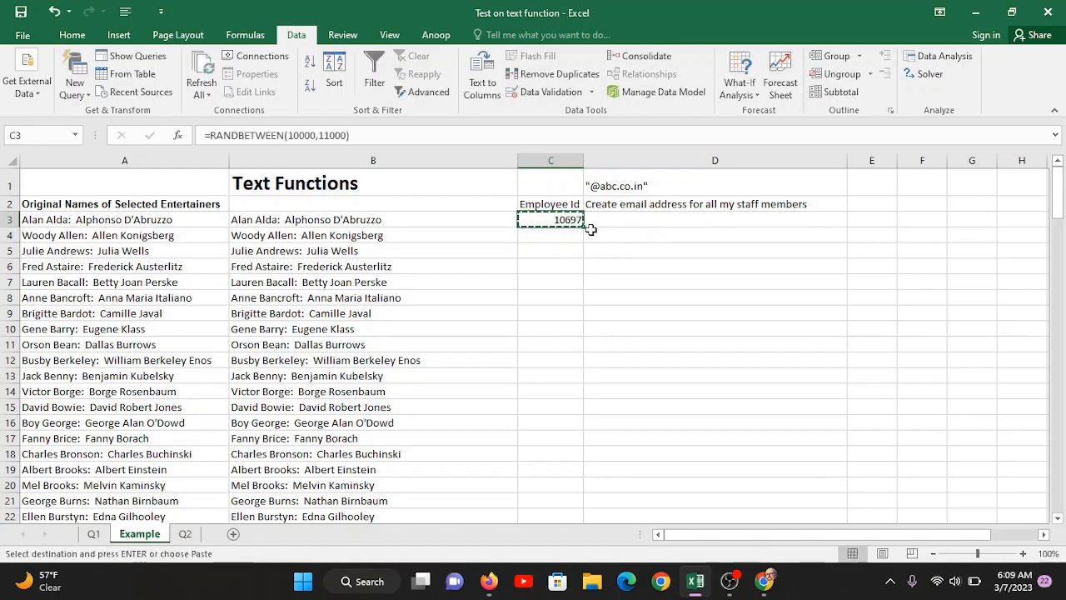
pyautogui.rightClick(551, 223)
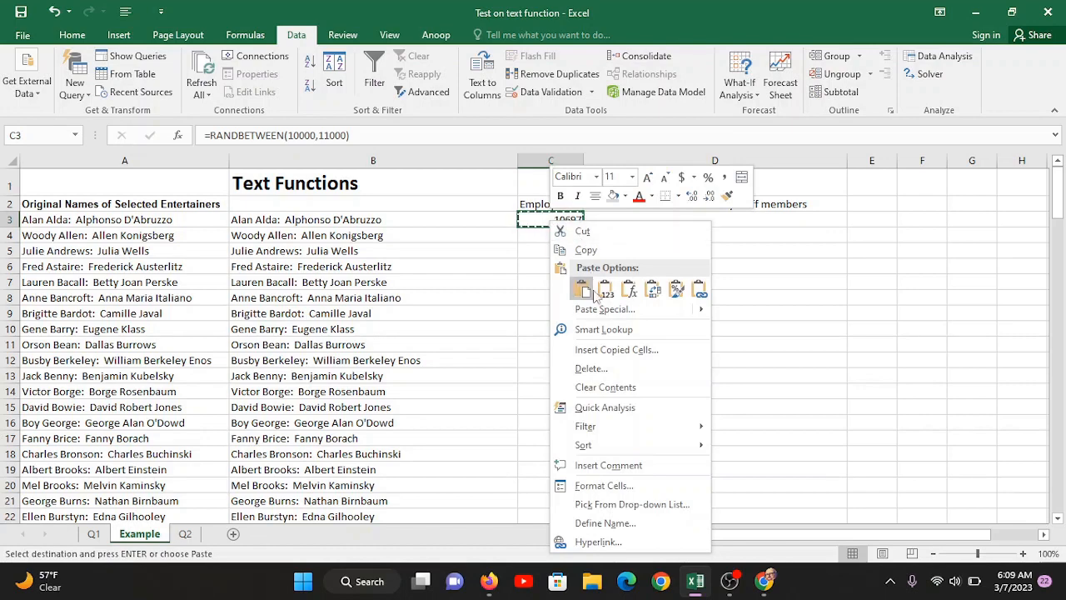
pyautogui.click(608, 309)
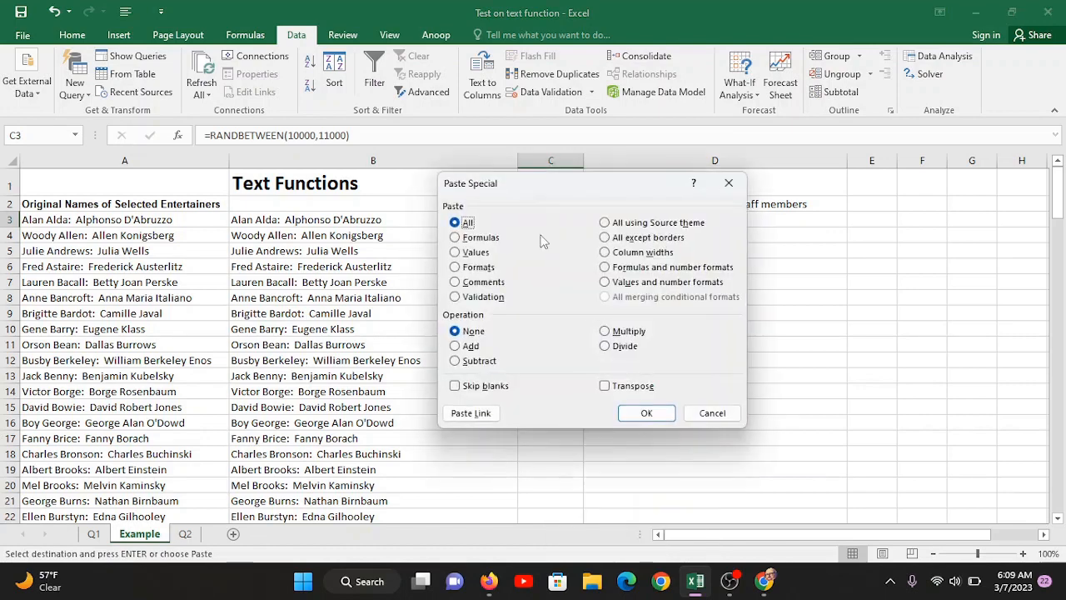
pyautogui.click(478, 254)
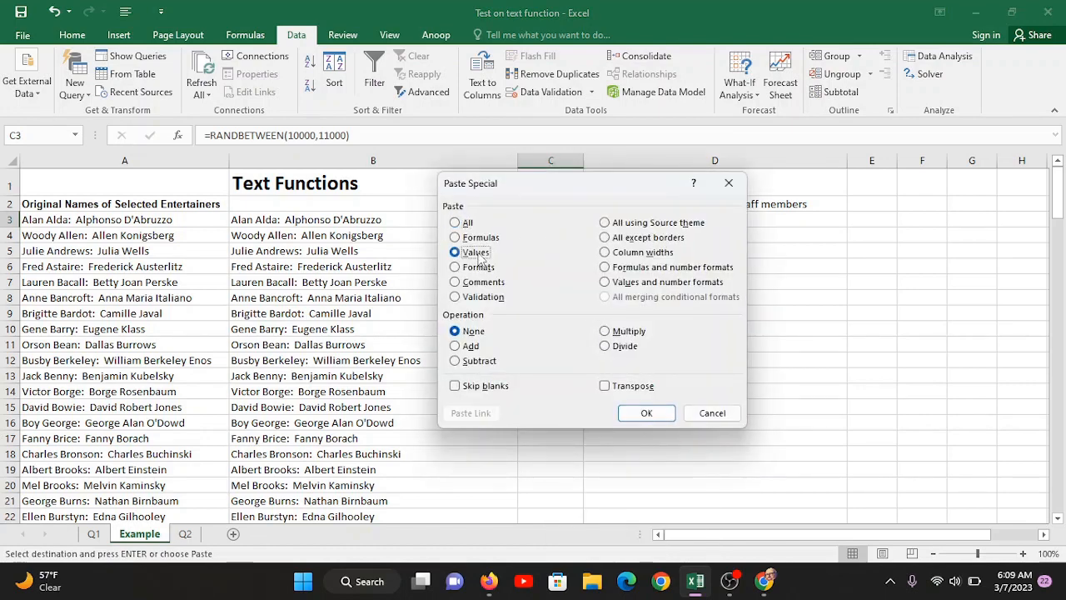
pyautogui.click(643, 410)
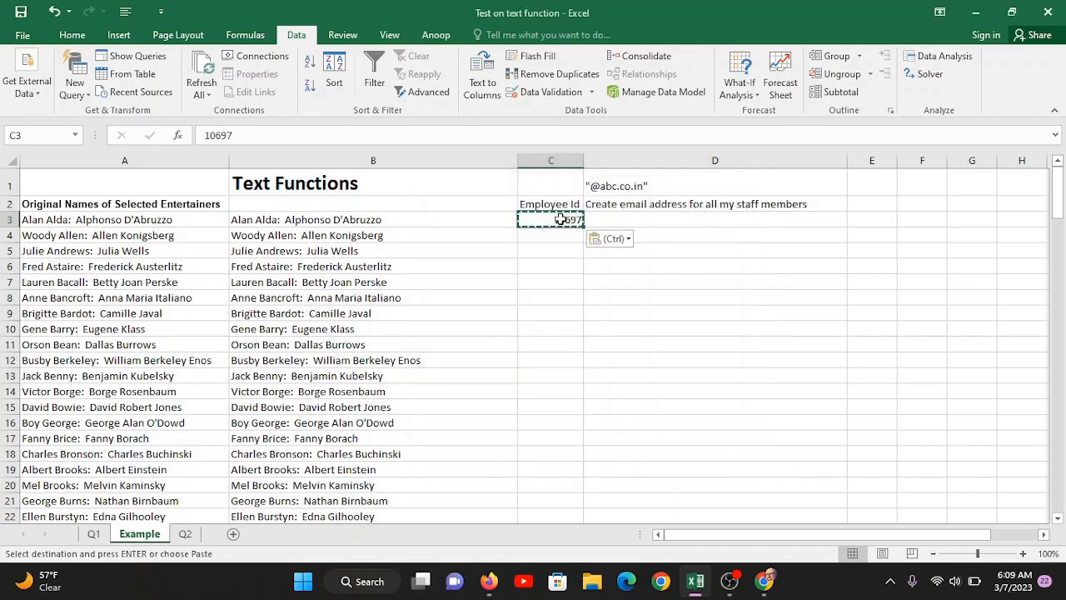
# Step: Enter the next consecutive employee ID in C4 and fill the series from C3:C4 down the whole list of names
pyautogui.press('Escape')
pyautogui.click(628, 343)
pyautogui.click(554, 219)
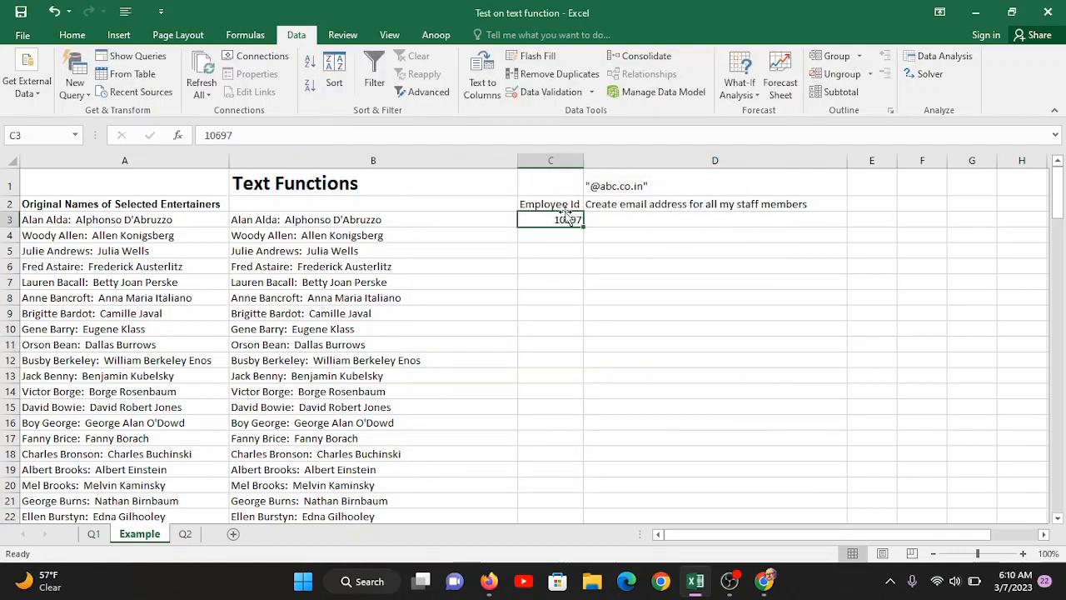
pyautogui.click(561, 234)
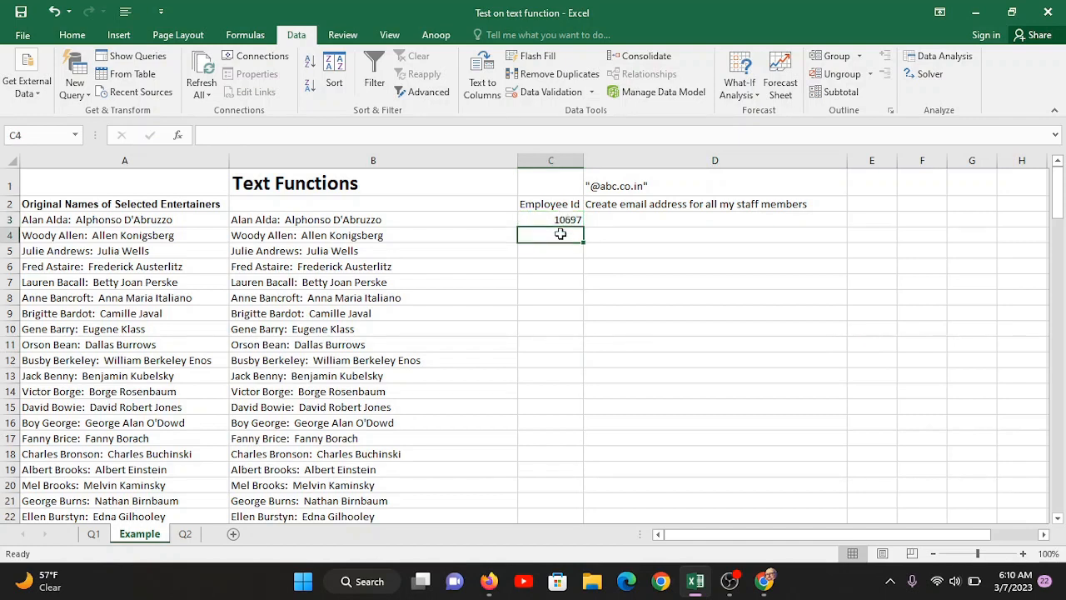
pyautogui.write('106')
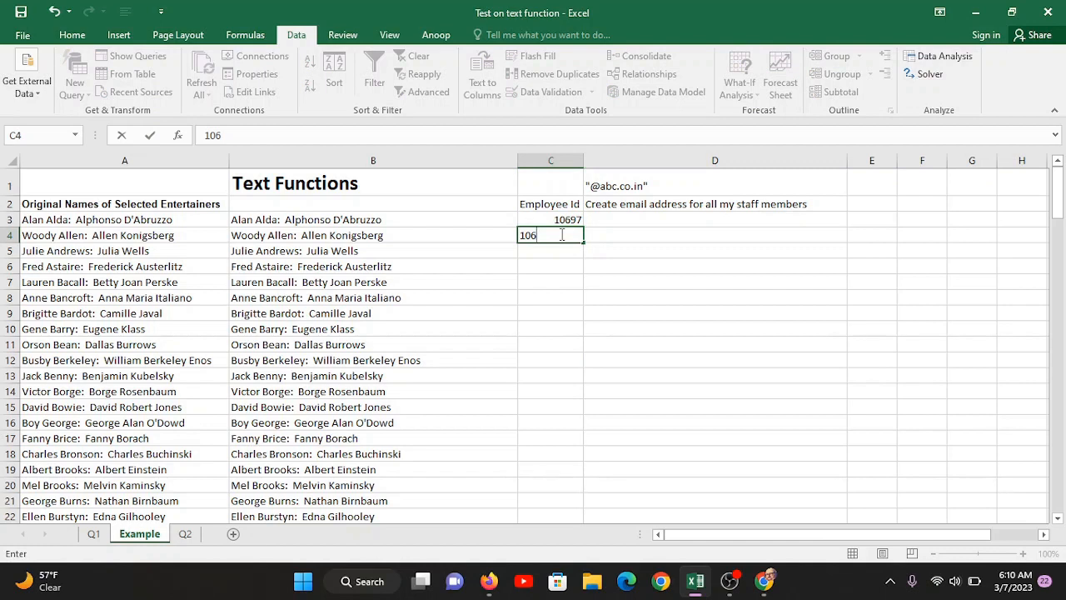
pyautogui.write('98')
pyautogui.press('Return')
pyautogui.moveTo(566, 219); pyautogui.dragTo(566, 237)
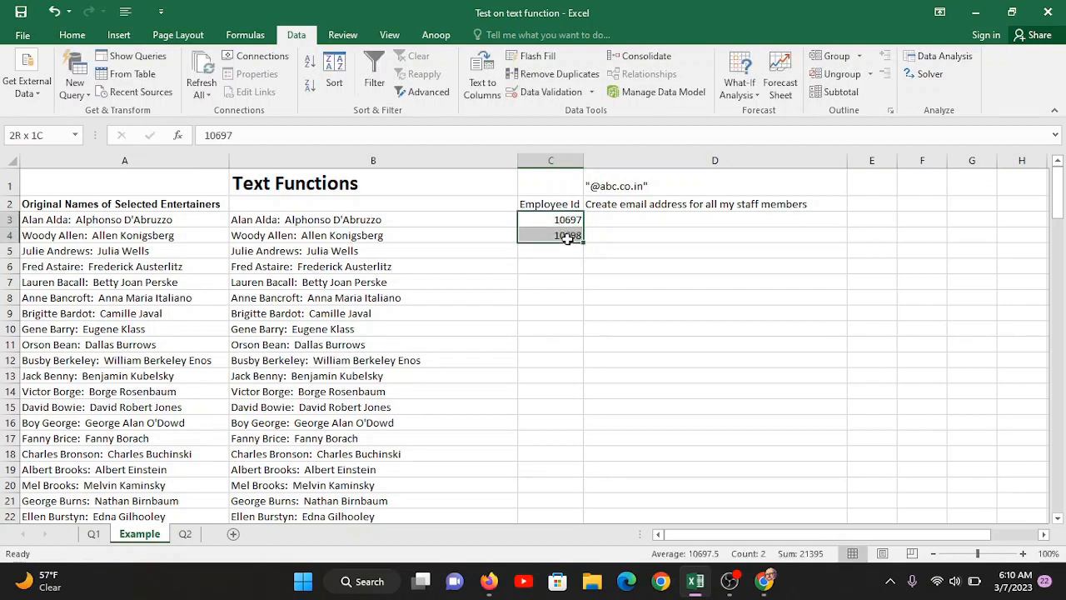
pyautogui.doubleClick(584, 242)
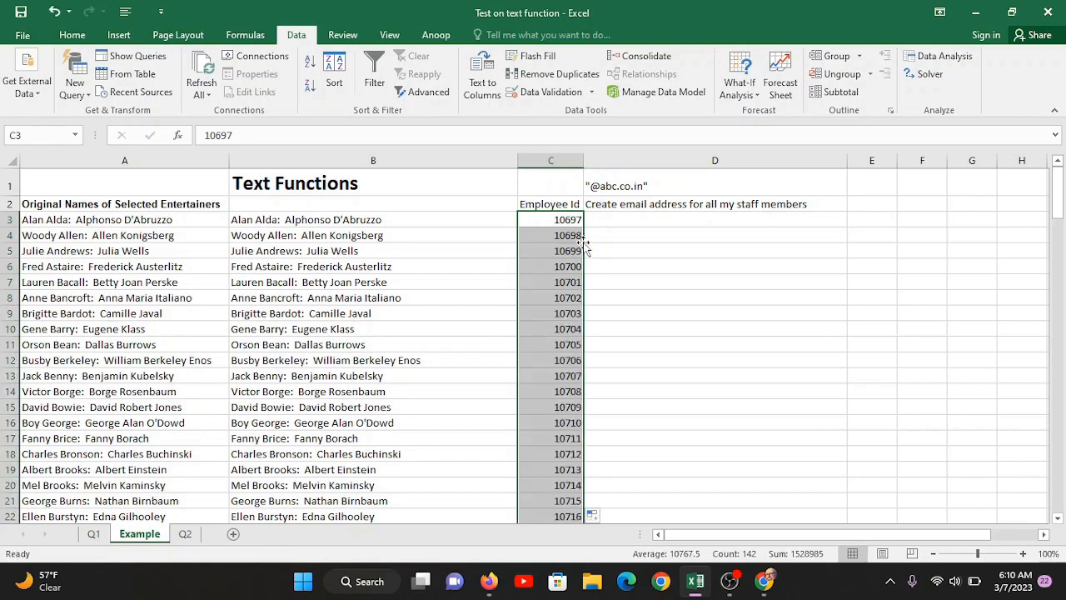
# Step: Check the filled employee IDs in column C down to the last name in row 144
pyautogui.click(565, 218)
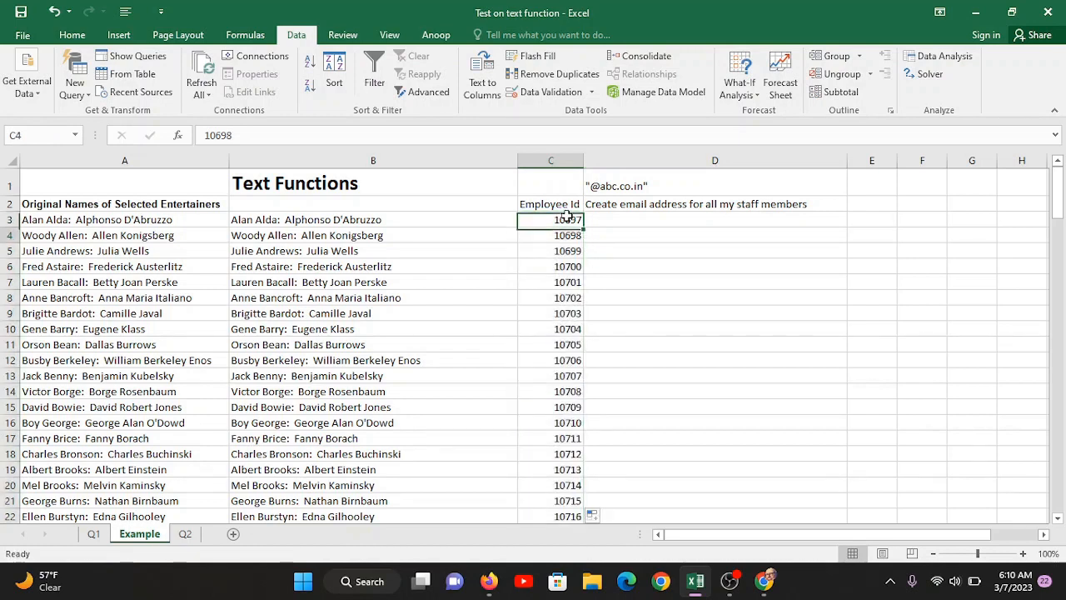
pyautogui.press('Down')
pyautogui.press('Down')
pyautogui.press('Down')
pyautogui.press('Down')
pyautogui.press('Down')
pyautogui.press('Down')
pyautogui.press('Down')
pyautogui.press('Down')
pyautogui.press('Down')
pyautogui.press('Down')
pyautogui.press('Down')
pyautogui.press('Down')
pyautogui.press('Down')
pyautogui.press('Down')
pyautogui.press('Down')
pyautogui.press('Down')
pyautogui.press('Down')
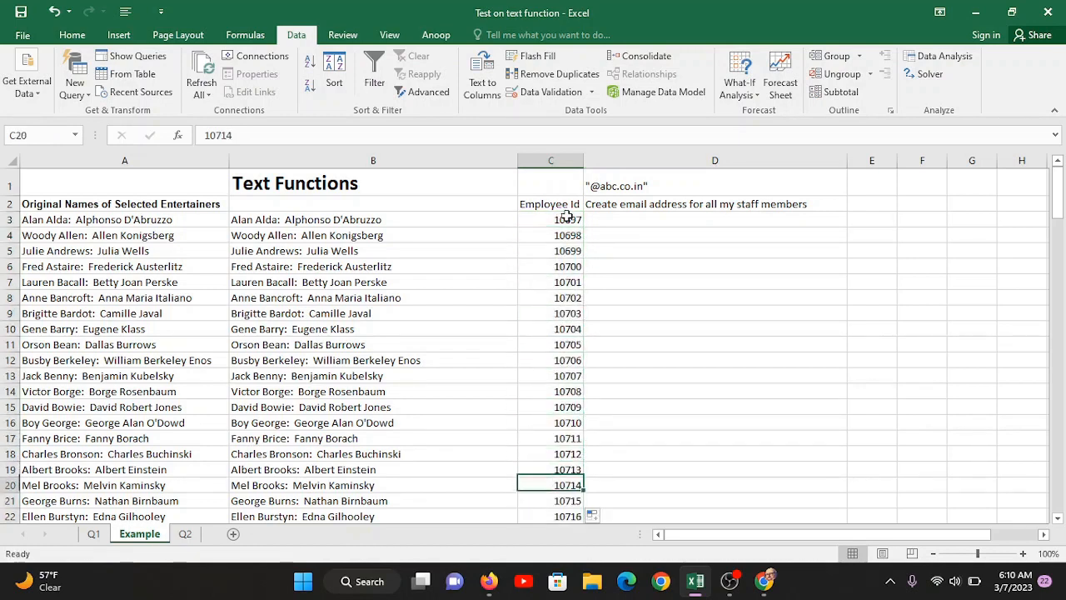
pyautogui.press('Down')
pyautogui.press('Down')
pyautogui.press('Down')
pyautogui.press('Down')
pyautogui.press('Down')
pyautogui.press('Down')
pyautogui.press('Down')
pyautogui.press('Down')
pyautogui.press('Down')
pyautogui.press('Down')
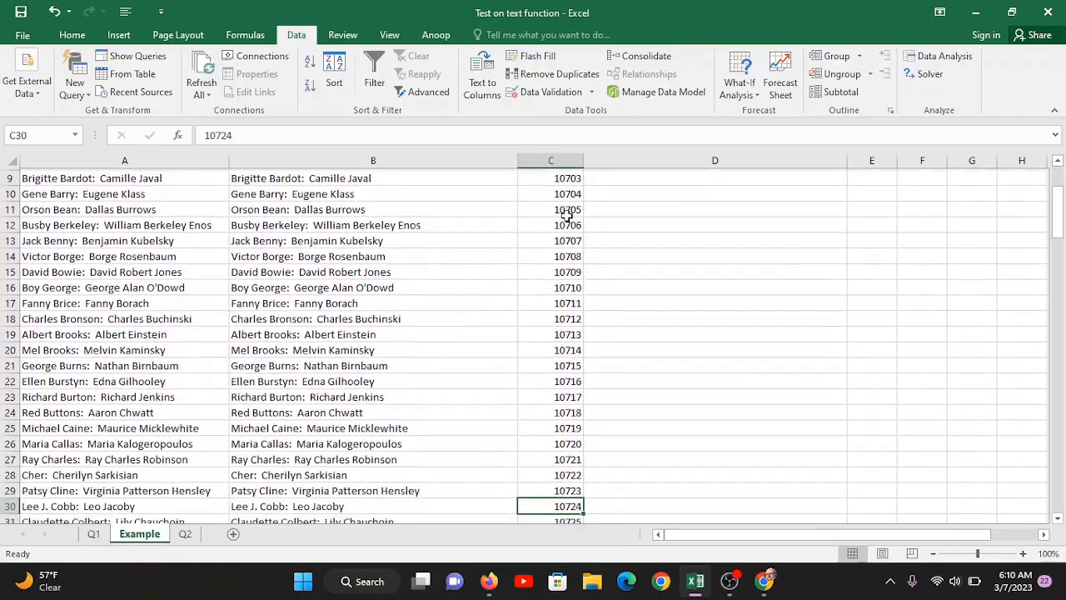
pyautogui.press('Down')
pyautogui.press('Down')
pyautogui.press('Down')
pyautogui.press('Down')
pyautogui.press('Down')
pyautogui.press('Down')
pyautogui.press('Down')
pyautogui.press('Down')
pyautogui.press('Down')
pyautogui.press('Down')
pyautogui.press('Down')
pyautogui.press('Down')
pyautogui.press('Down')
pyautogui.press('Down')
pyautogui.press('Down')
pyautogui.press('Down')
pyautogui.press('Down')
pyautogui.press('Down')
pyautogui.press('Down')
pyautogui.press('Down')
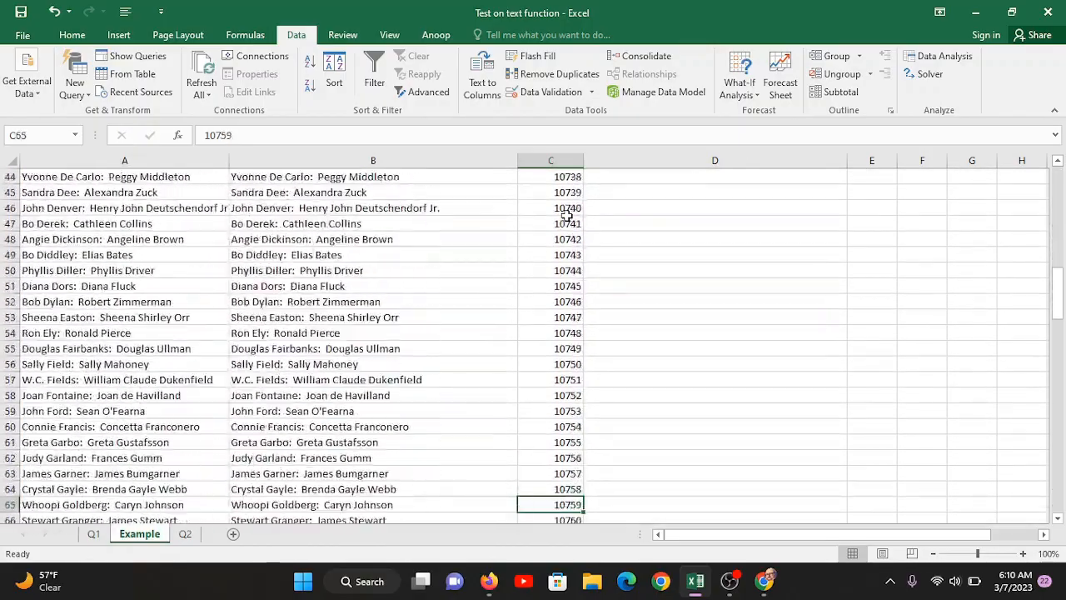
pyautogui.press('Down')
pyautogui.press('Down')
pyautogui.press('Down')
pyautogui.press('Down')
pyautogui.press('Down')
pyautogui.press('Down')
pyautogui.press('Down')
pyautogui.press('Down')
pyautogui.press('Down')
pyautogui.press('Down')
pyautogui.press('Down')
pyautogui.press('Down')
pyautogui.press('Down')
pyautogui.press('Down')
pyautogui.press('Down')
pyautogui.press('Down')
pyautogui.press('Down')
pyautogui.press('Down')
pyautogui.press('Down')
pyautogui.press('Down')
pyautogui.hotkey('ctrl', 'shift', 'Down')
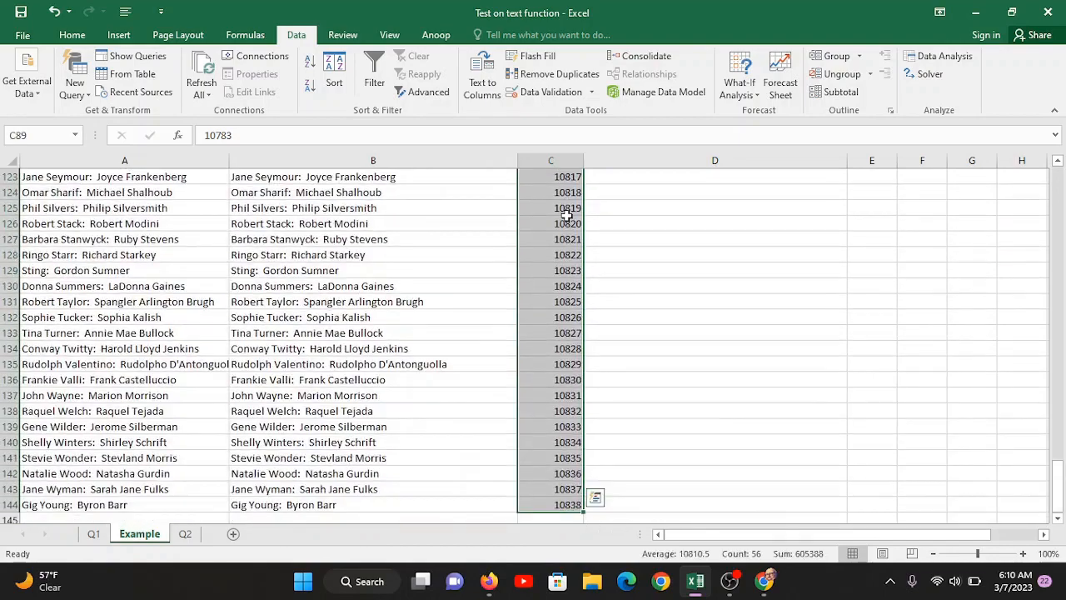
pyautogui.click(310, 517)
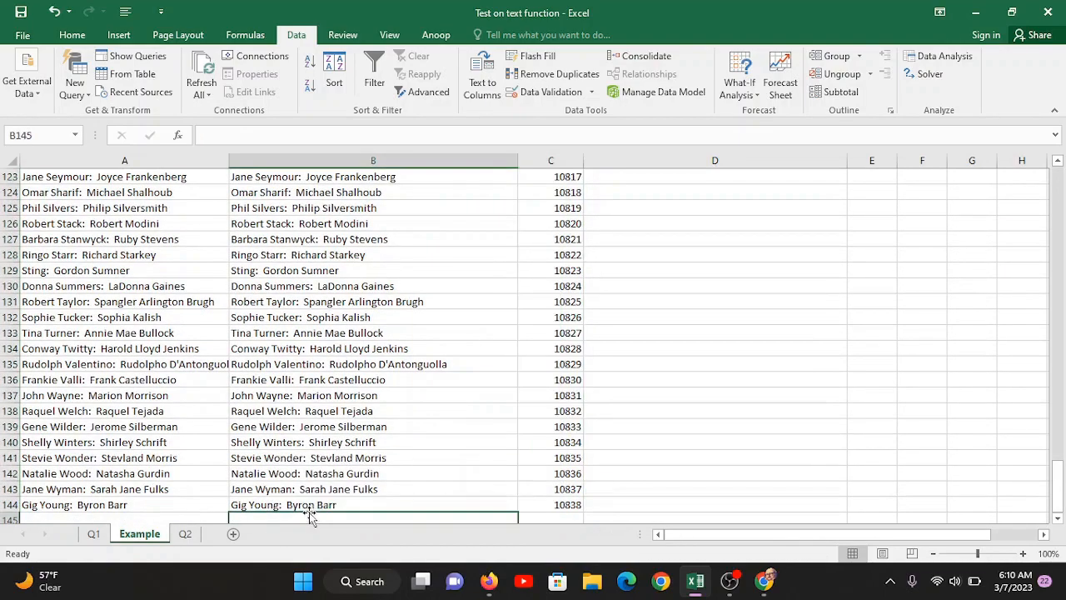
pyautogui.click(366, 502)
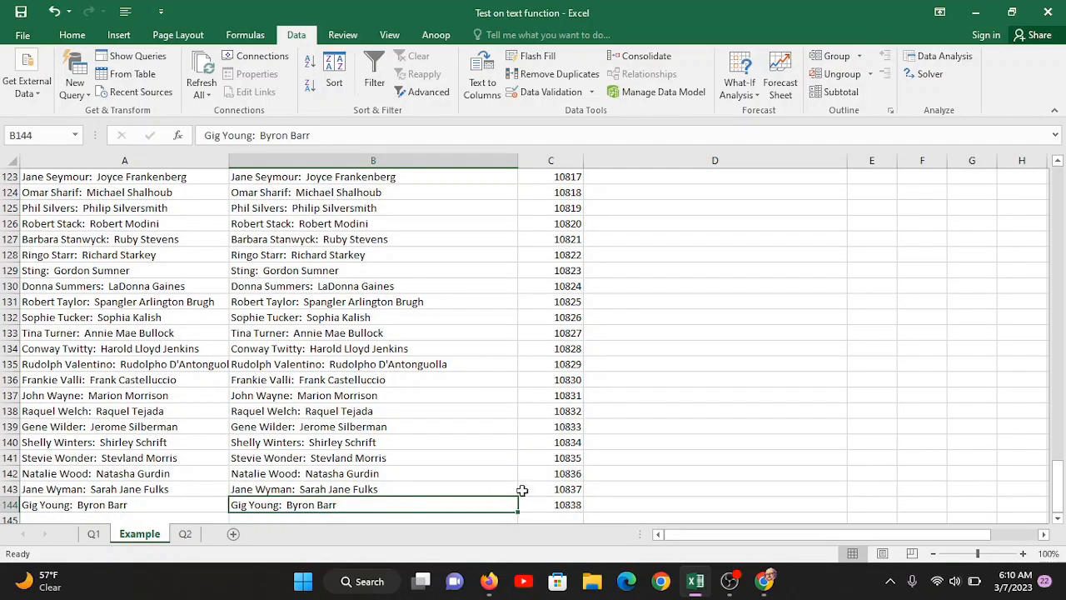
pyautogui.click(566, 500)
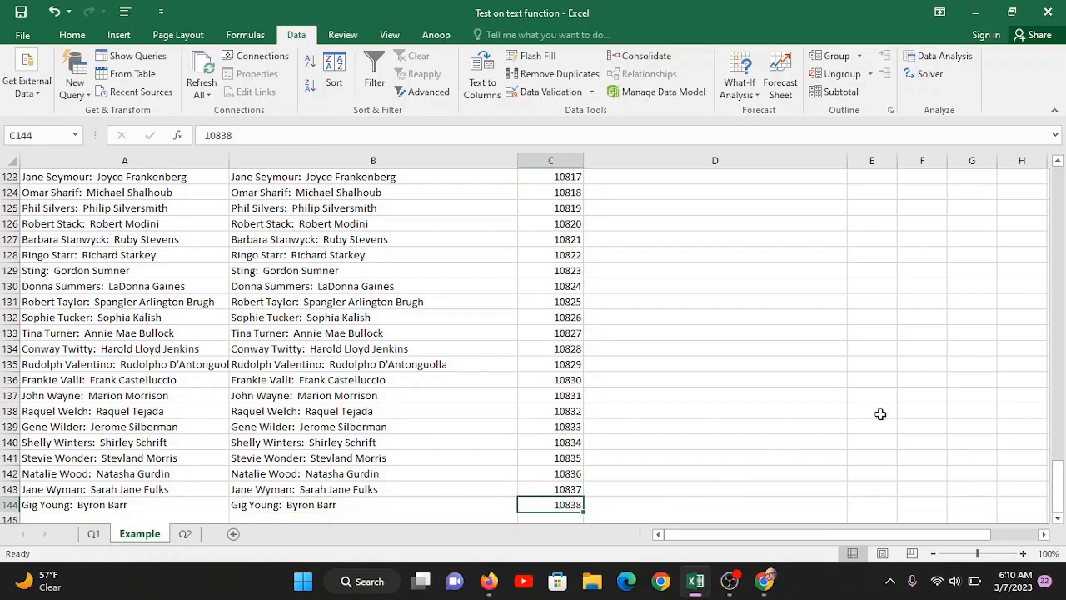
pyautogui.moveTo(1059, 484); pyautogui.dragTo(1059, 146)
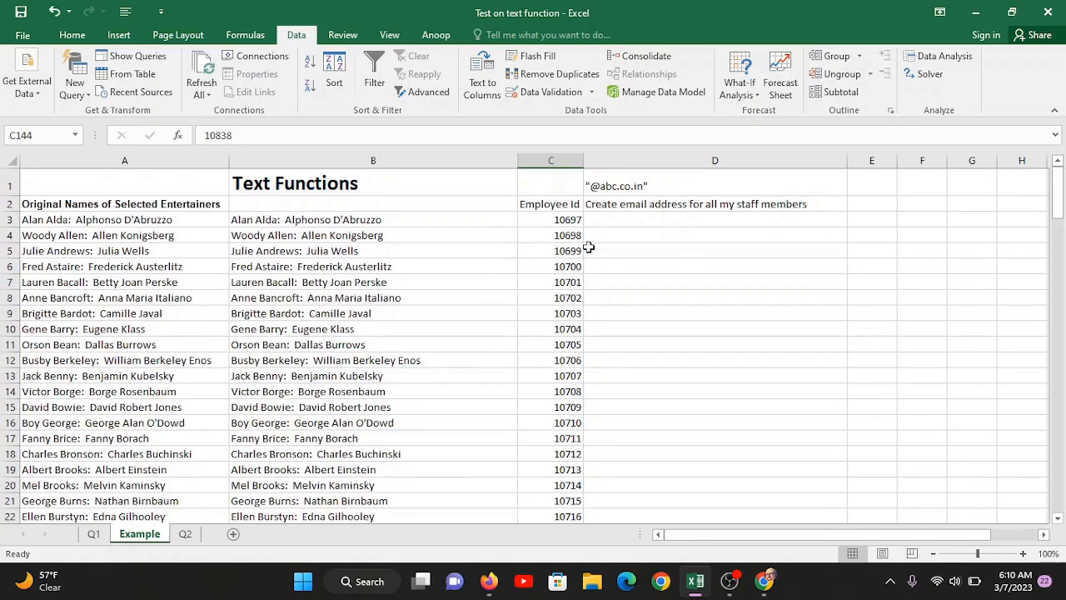
# Step: Make the Employee Id header in C2 and the email address header in D2 bold
pyautogui.click(546, 204)
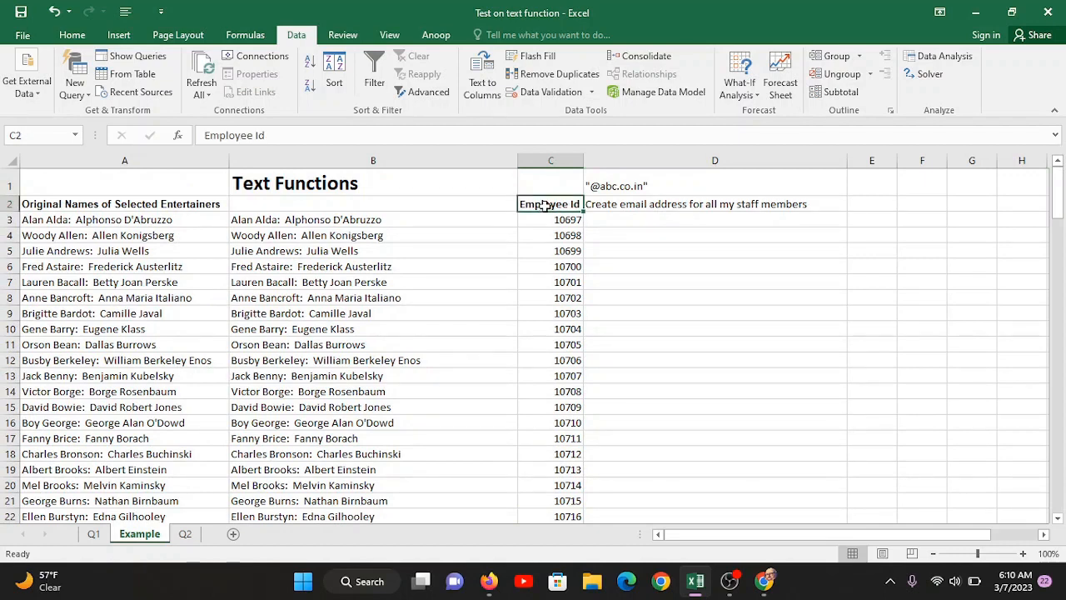
pyautogui.click(656, 204)
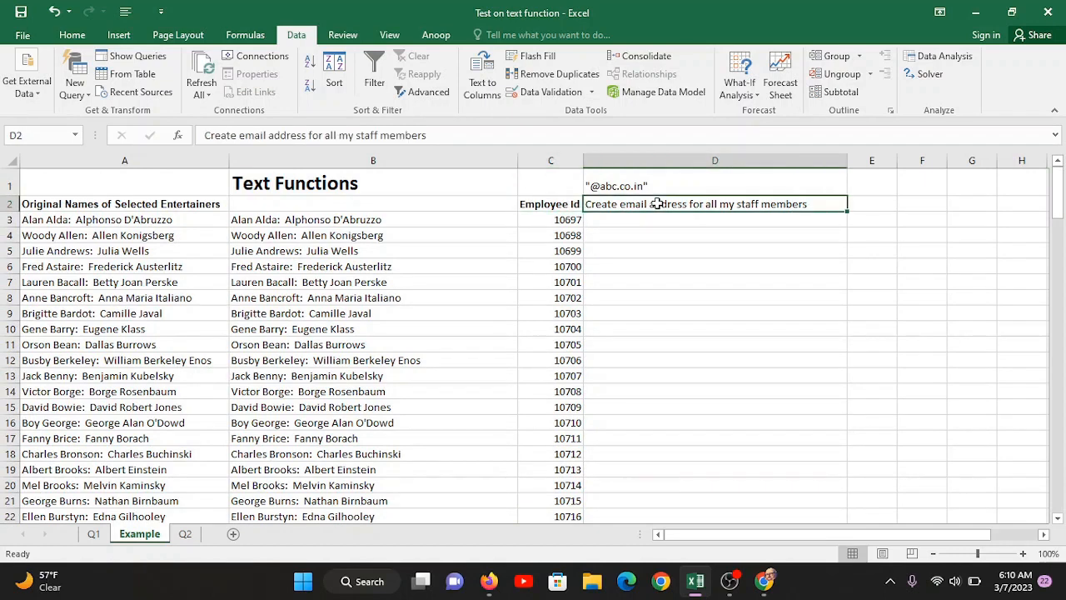
pyautogui.click(506, 200)
pyautogui.click(477, 163)
pyautogui.rightClick(477, 163)
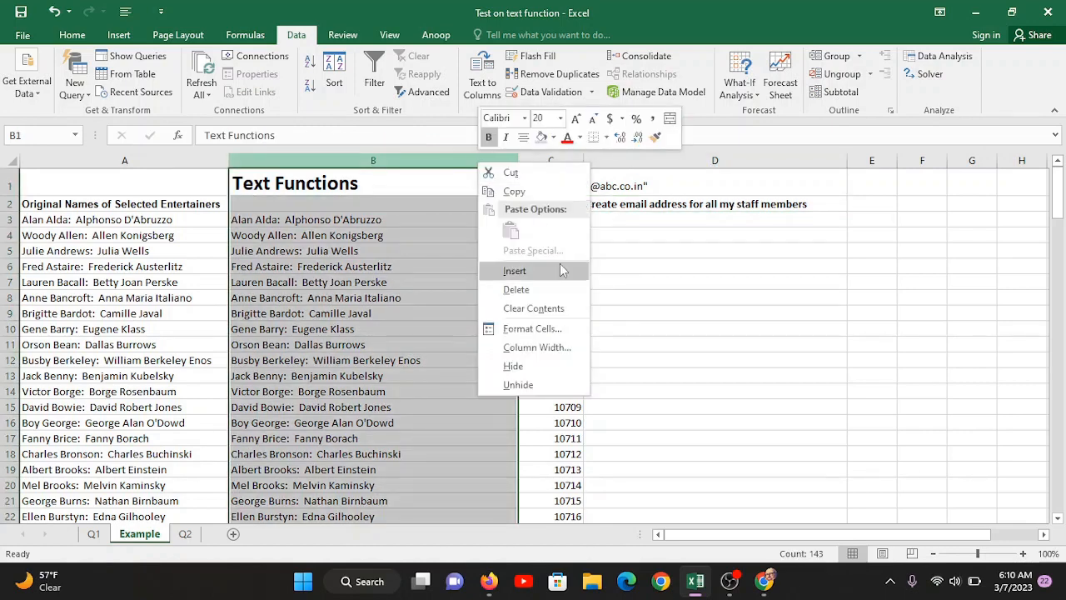
pyautogui.press('Escape')
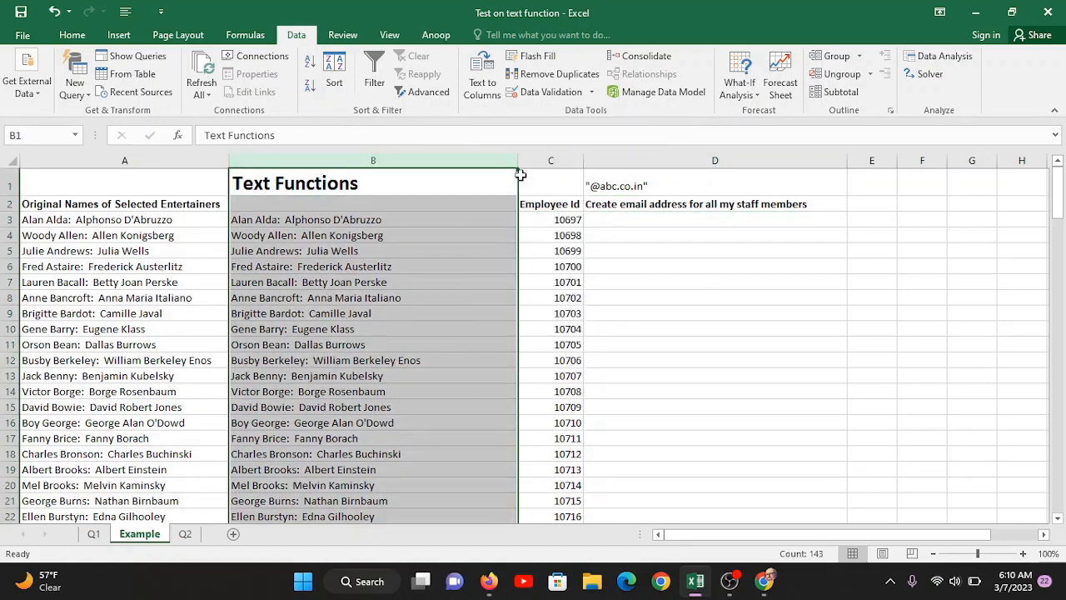
# Step: Insert a blank column between the names in column B and the Employee Id column
pyautogui.click(541, 159)
pyautogui.rightClick(541, 162)
pyautogui.click(574, 269)
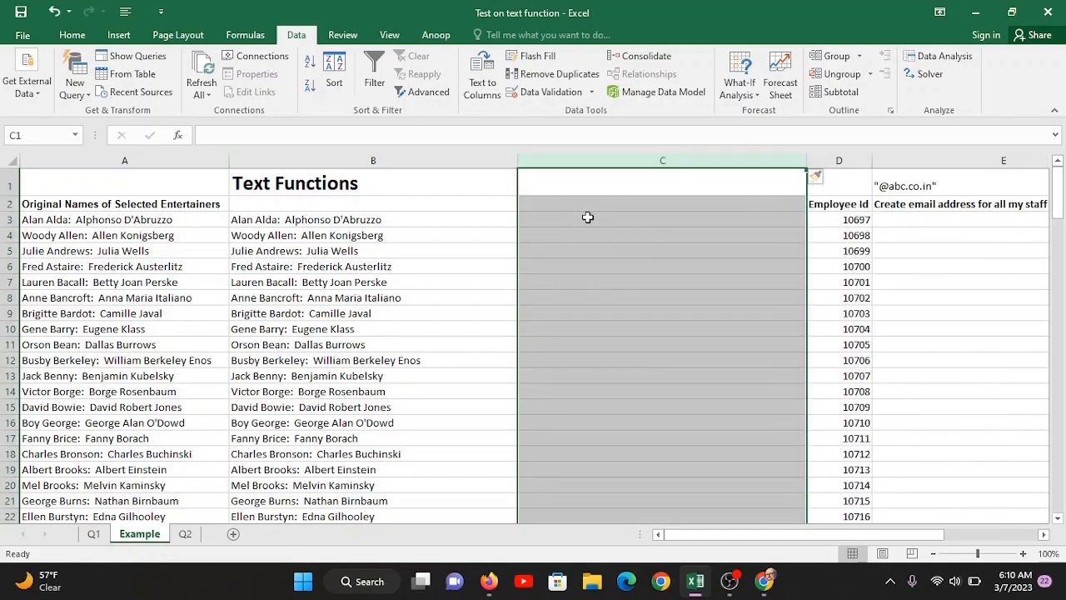
# Step: Enter the header "Left" in C2 of the new blank column
pyautogui.click(587, 217)
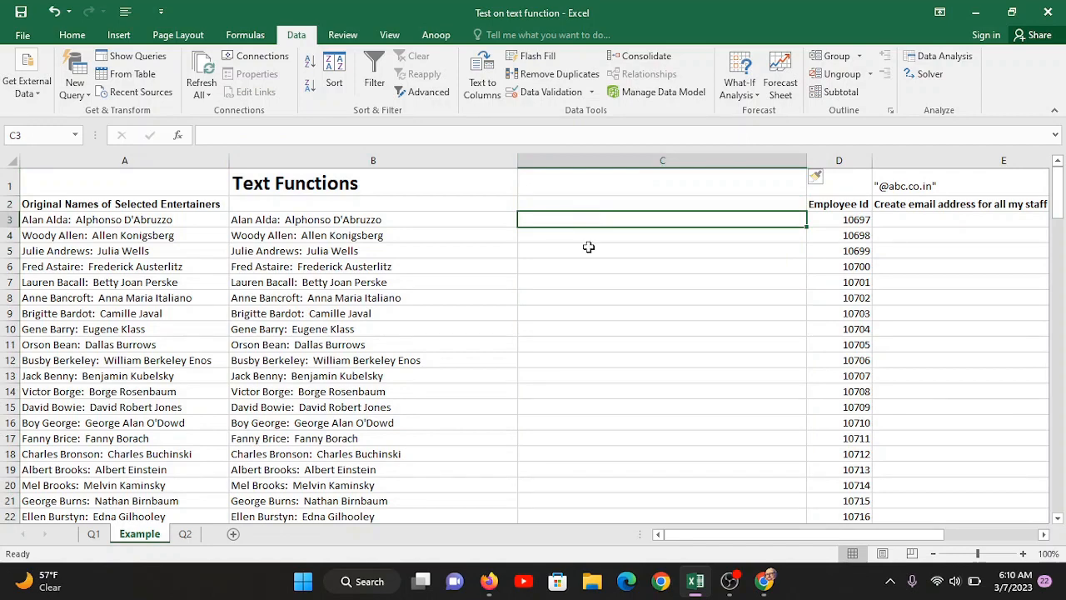
pyautogui.click(585, 202)
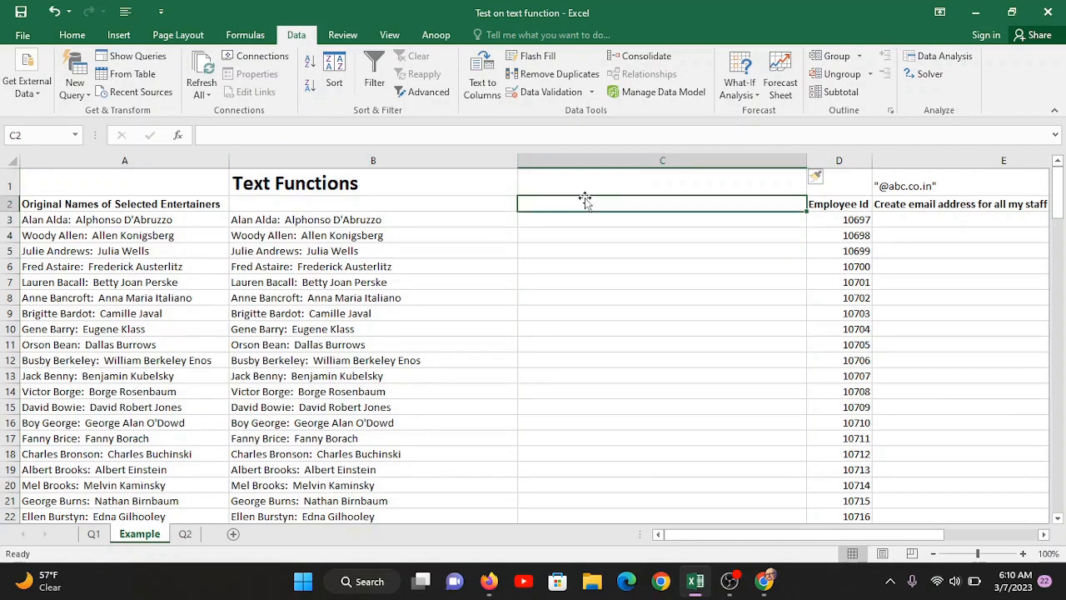
pyautogui.write('Left')
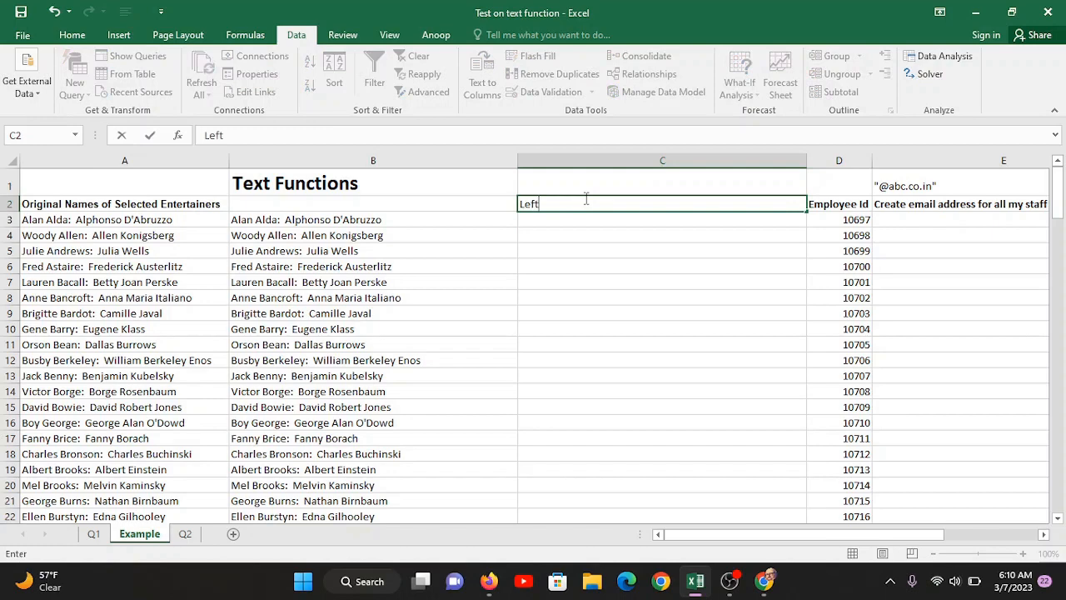
pyautogui.press('Return')
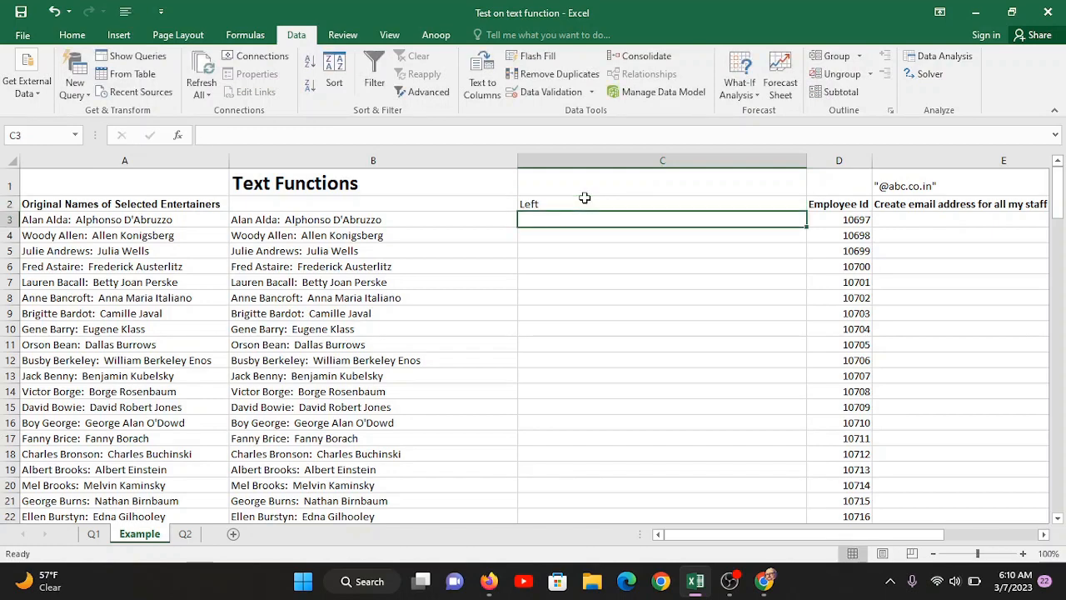
pyautogui.click(585, 201)
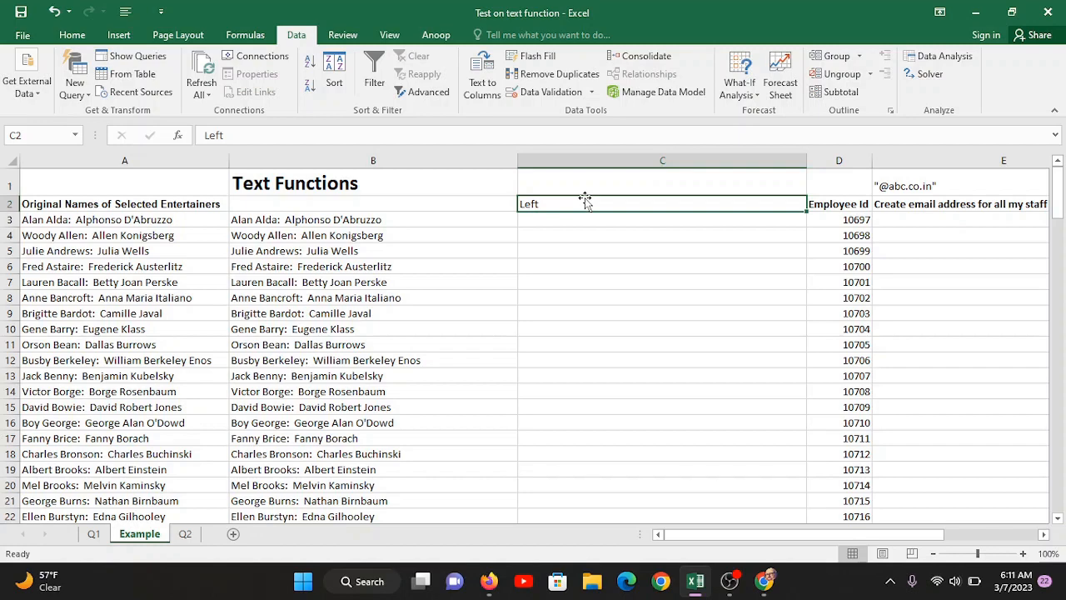
# Step: Enter the note "5 characters" in C1 above the Left header
pyautogui.click(574, 185)
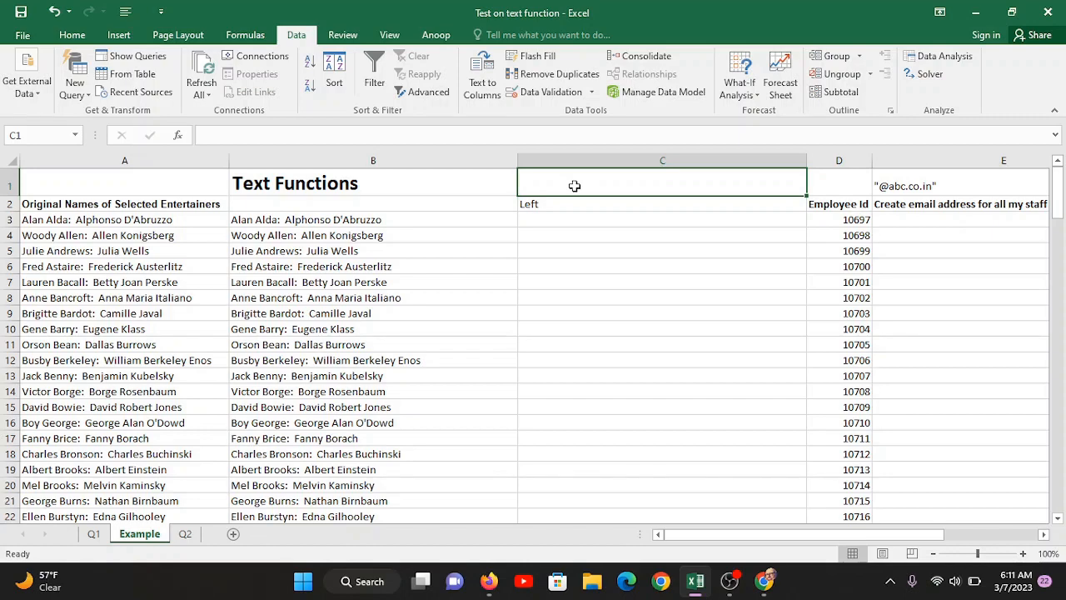
pyautogui.write('5 cahacrters')
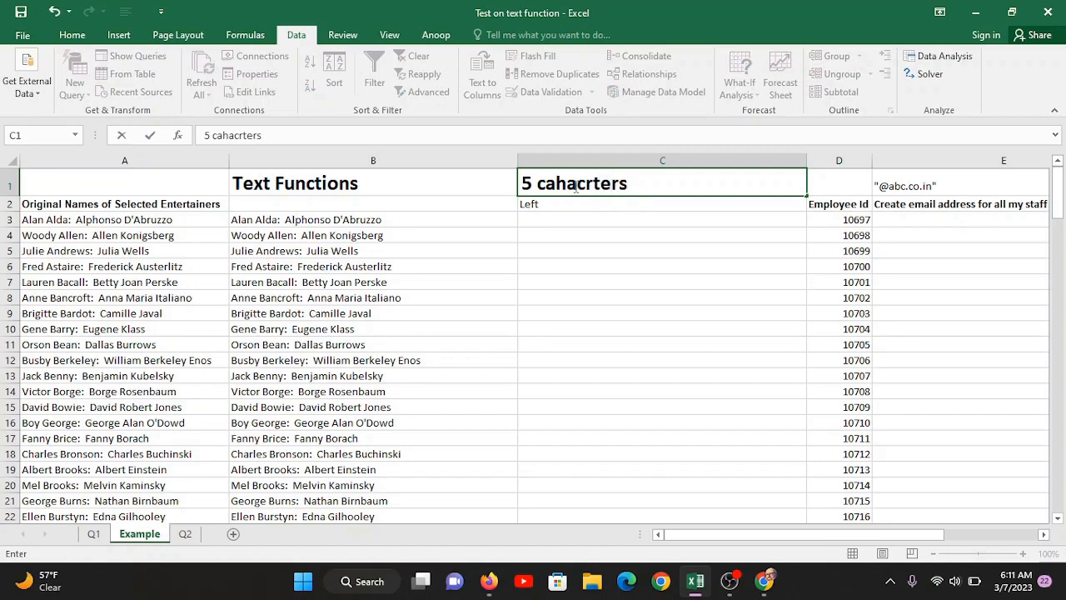
pyautogui.press('BackSpace')
pyautogui.press('BackSpace')
pyautogui.press('BackSpace')
pyautogui.press('BackSpace')
pyautogui.press('BackSpace')
pyautogui.press('BackSpace')
pyautogui.press('BackSpace')
pyautogui.write('haracters')
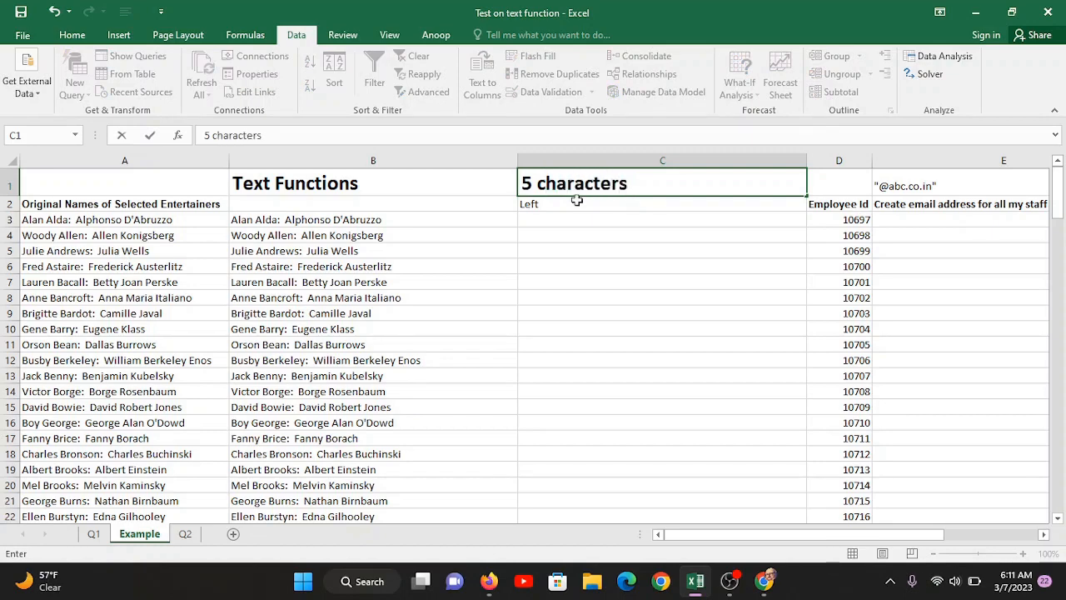
pyautogui.press('Return')
# Step: Change the note in C1 to read "4 characters"
pyautogui.click(564, 219)
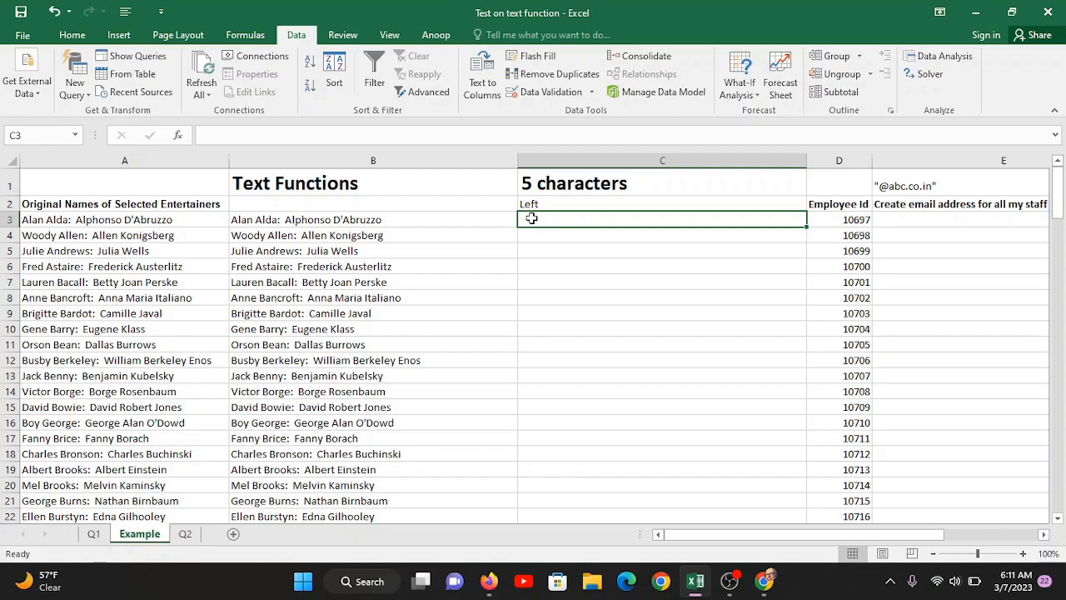
pyautogui.click(531, 182)
pyautogui.doubleClick(534, 182)
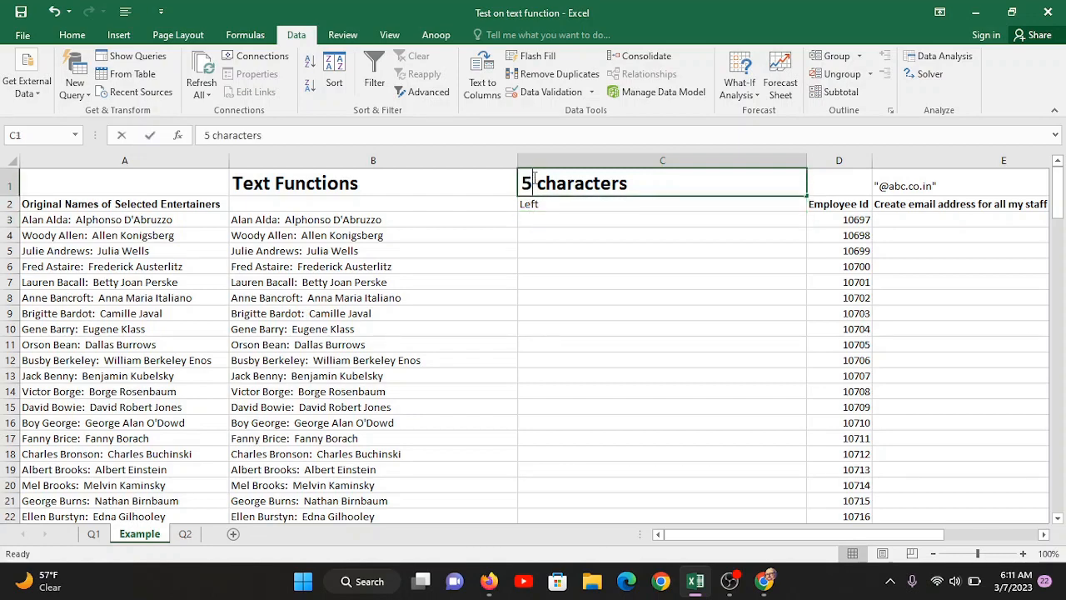
pyautogui.press('BackSpace')
pyautogui.press('Delete')
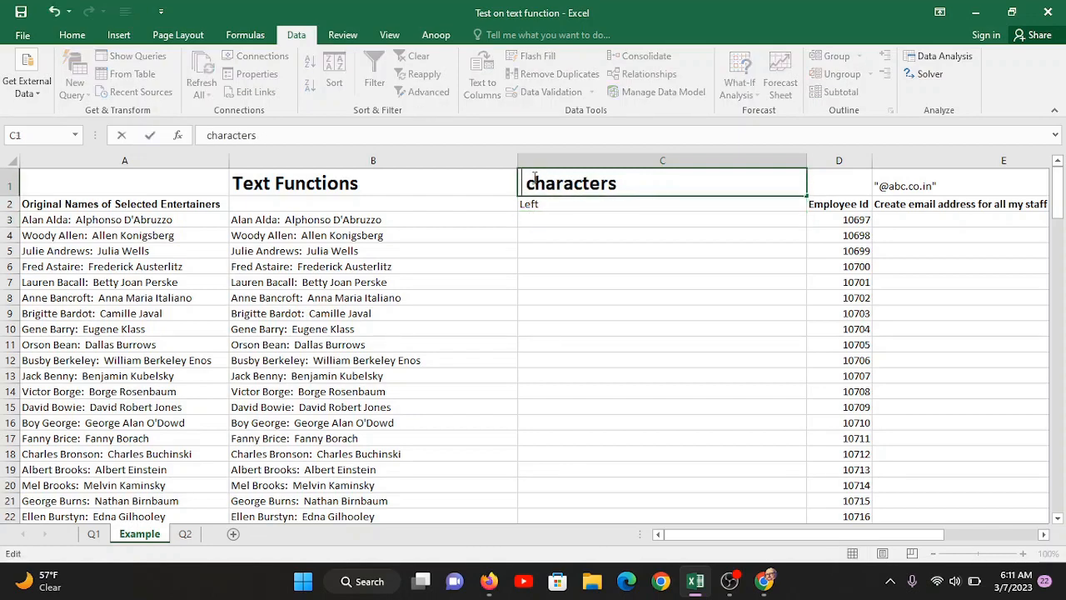
pyautogui.write('4')
pyautogui.press('Return')
pyautogui.press('Return')
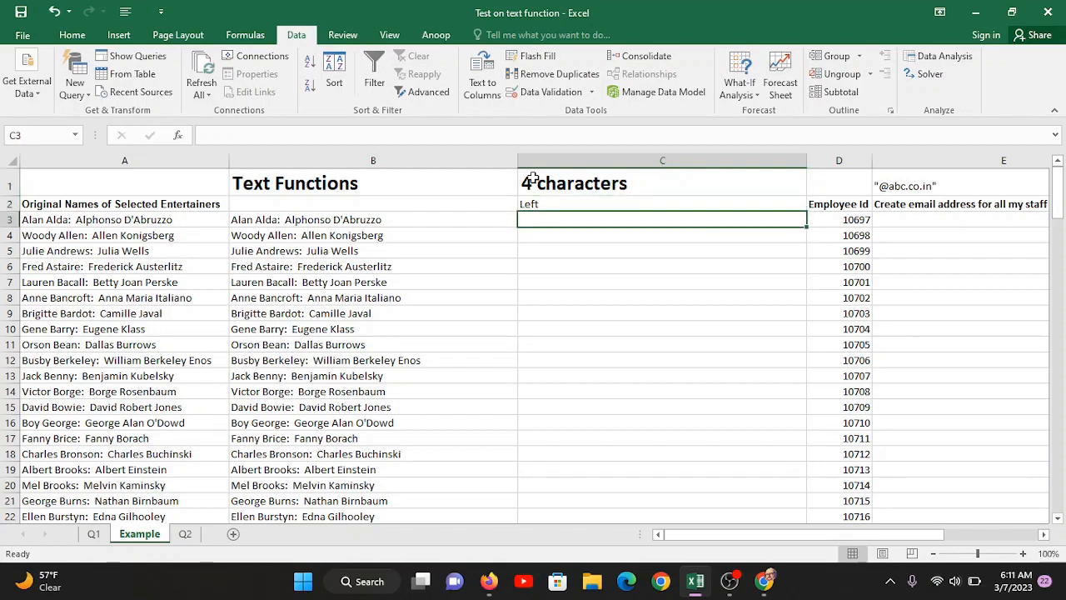
pyautogui.click(239, 422)
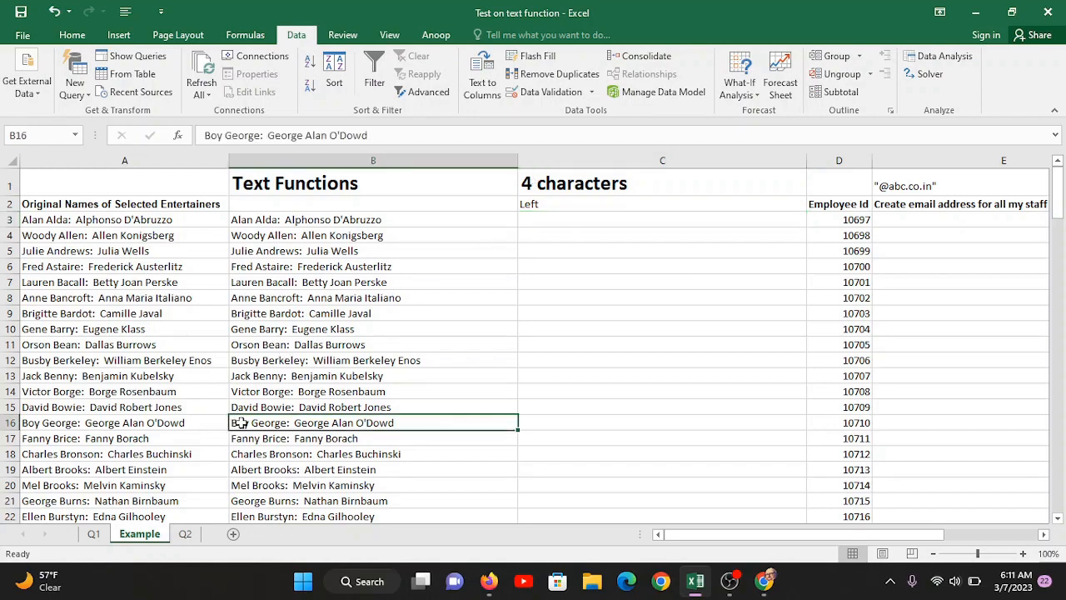
pyautogui.moveTo(239, 422); pyautogui.dragTo(328, 433)
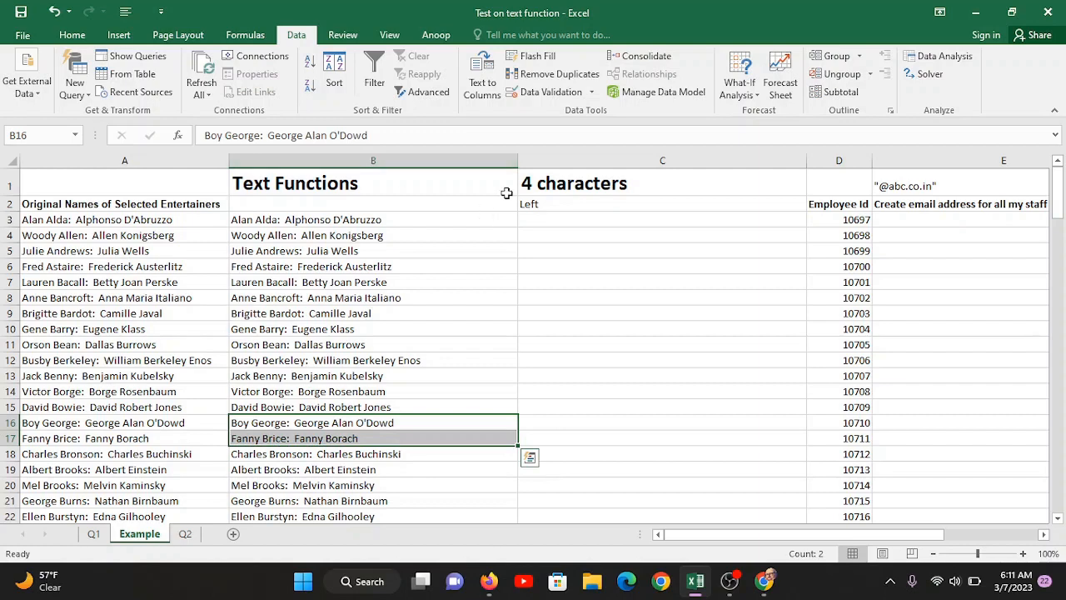
pyautogui.doubleClick(536, 207)
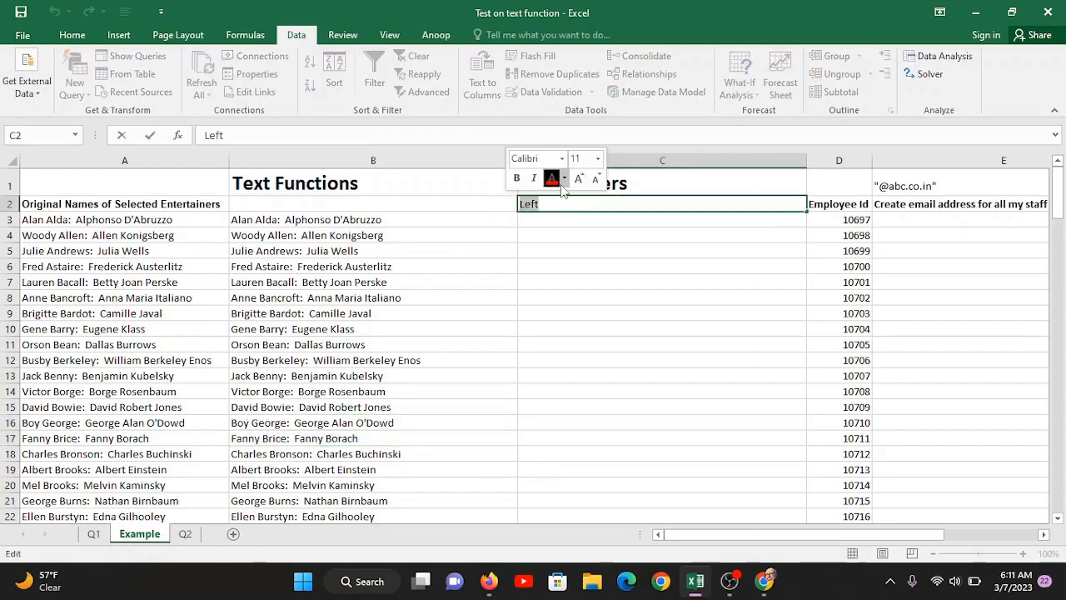
pyautogui.press('Escape')
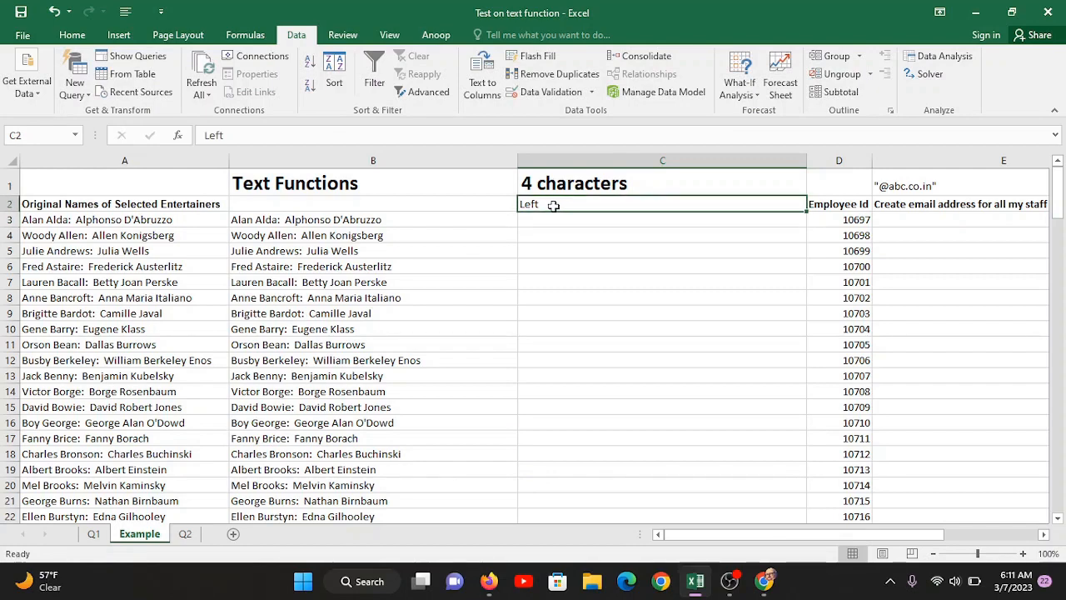
# Step: Change the header in C2 to "Right"
pyautogui.doubleClick(553, 206)
pyautogui.press('BackSpace')
pyautogui.press('BackSpace')
pyautogui.press('BackSpace')
pyautogui.press('BackSpace')
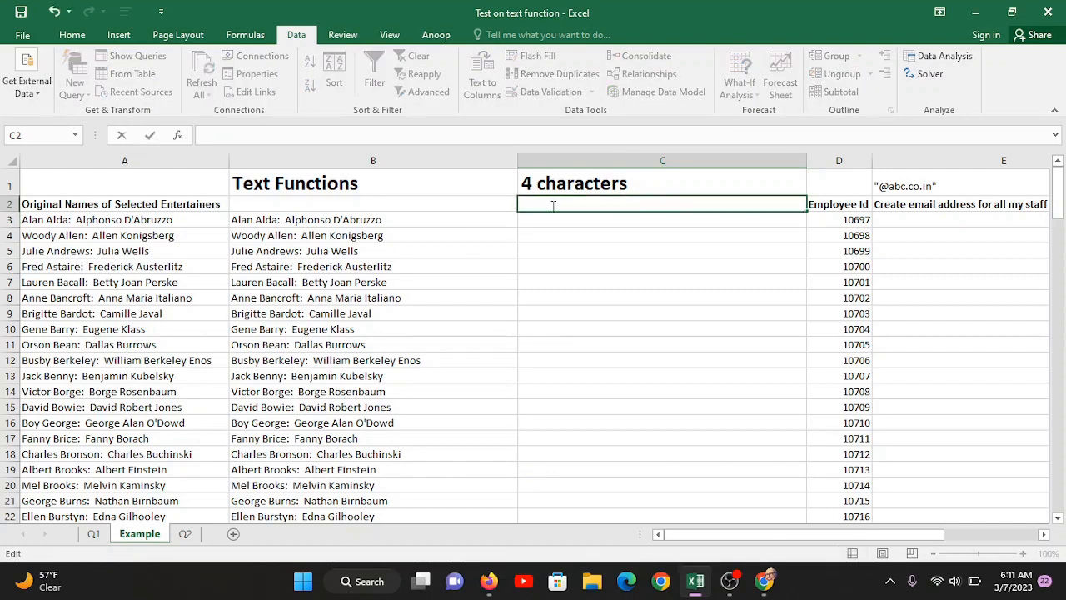
pyautogui.write('Right')
pyautogui.press('Return')
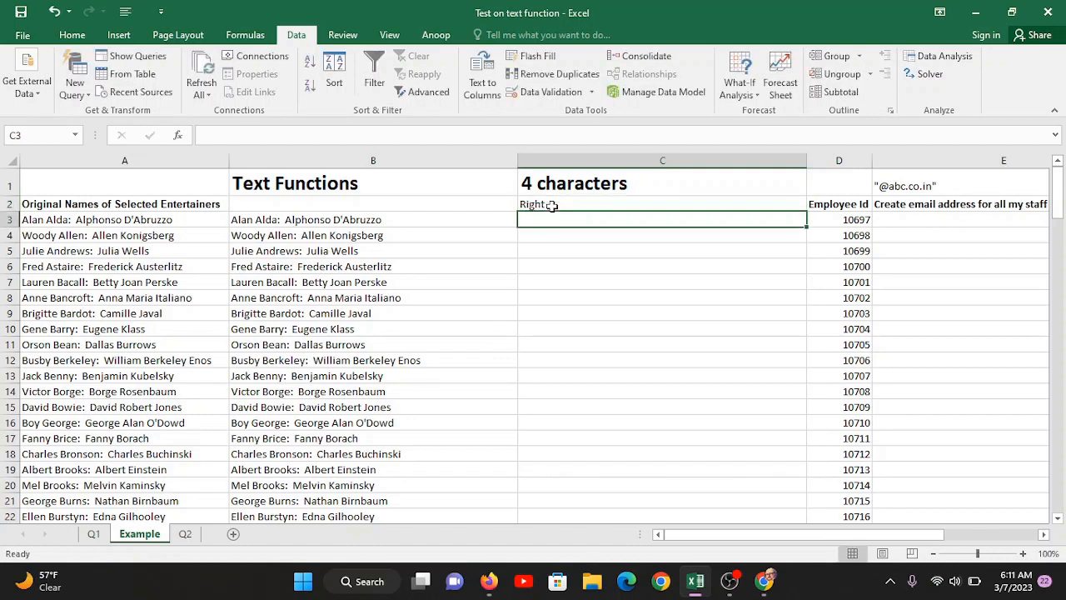
# Step: Enter a RIGHT formula in C3 that returns the last 5 characters of the name in B3
pyautogui.write('=righ')
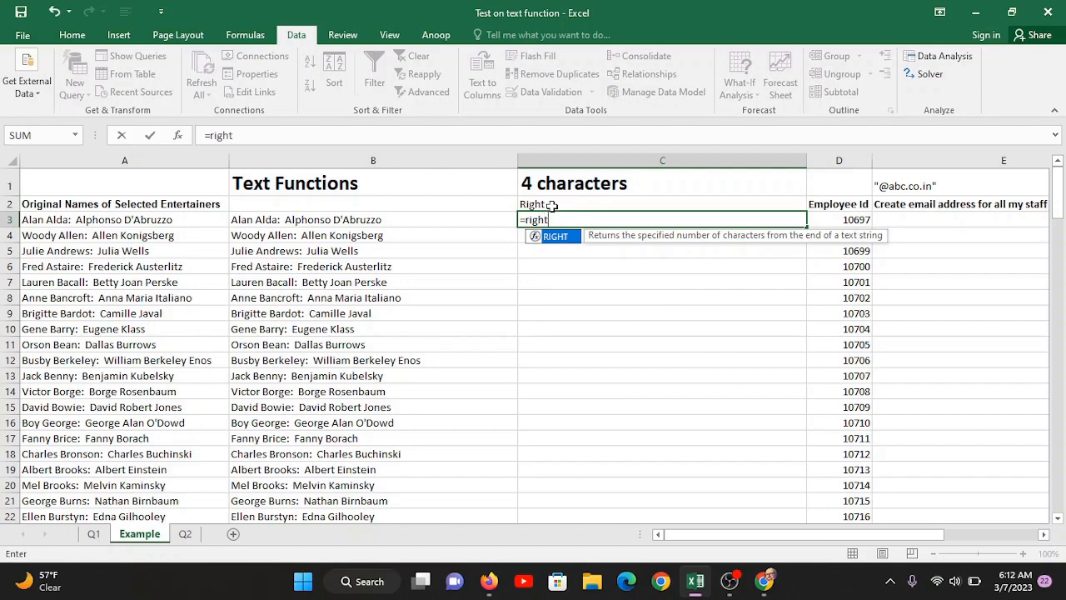
pyautogui.write('t')
pyautogui.press('Tab')
pyautogui.click(377, 219)
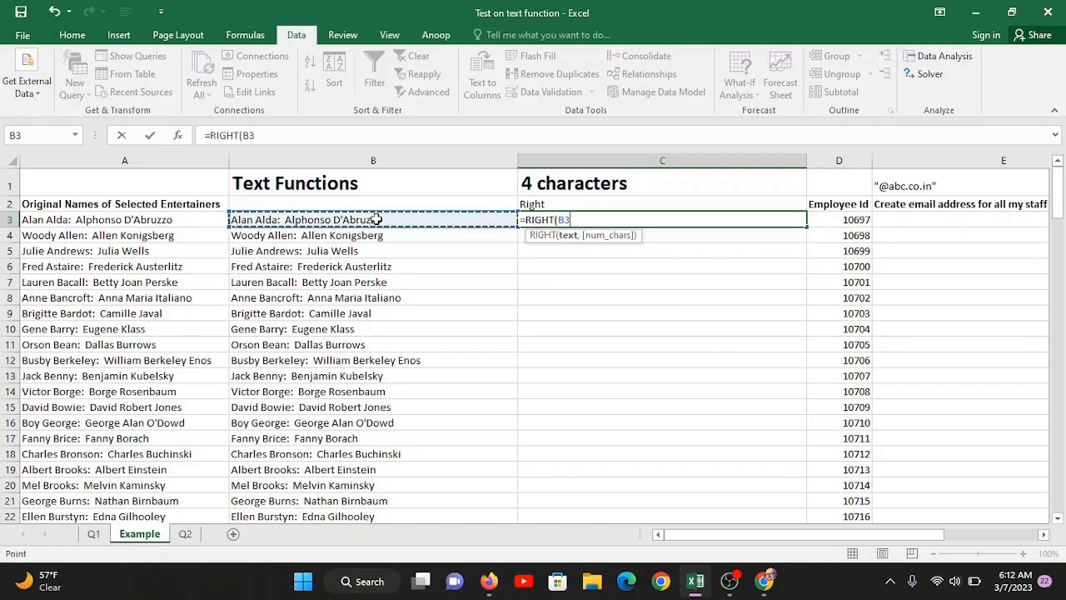
pyautogui.write(',5')
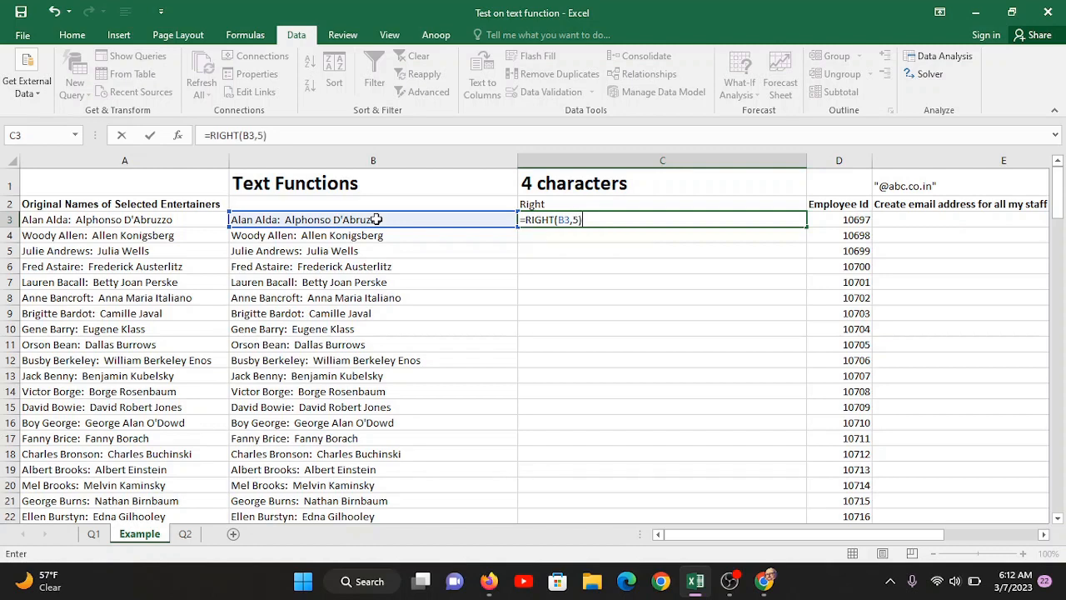
pyautogui.press('Return')
pyautogui.doubleClick(551, 219)
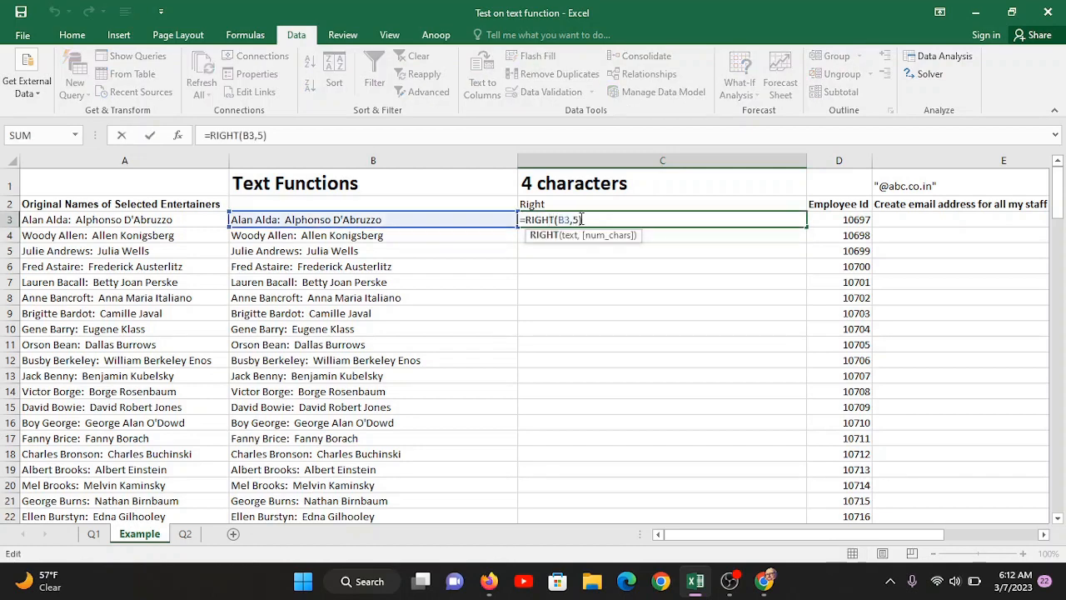
pyautogui.press('Return')
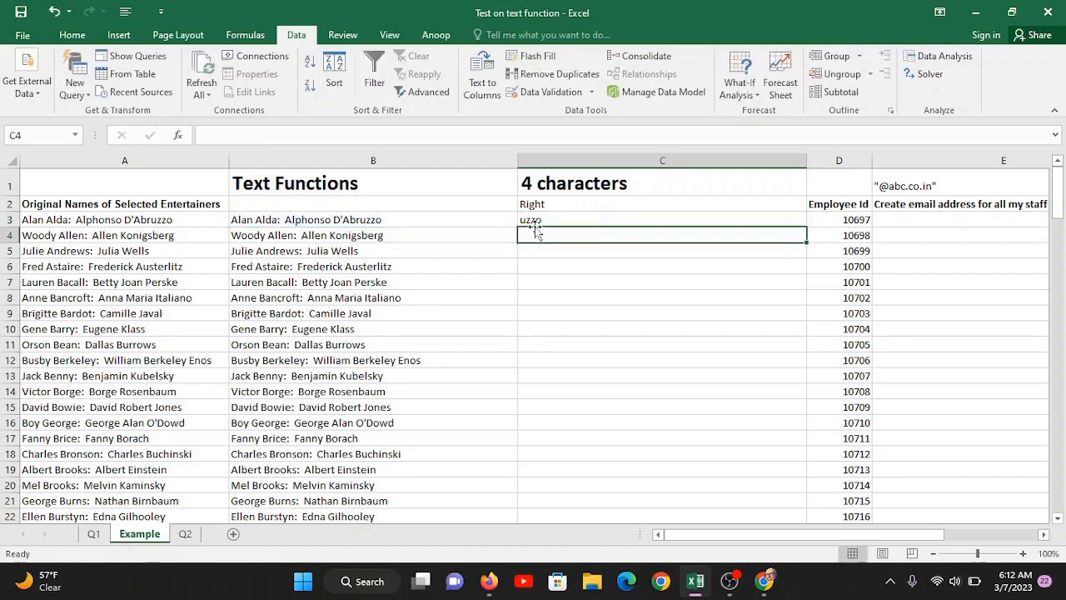
# Step: Remove the trailing space after the name in B3
pyautogui.click(405, 216)
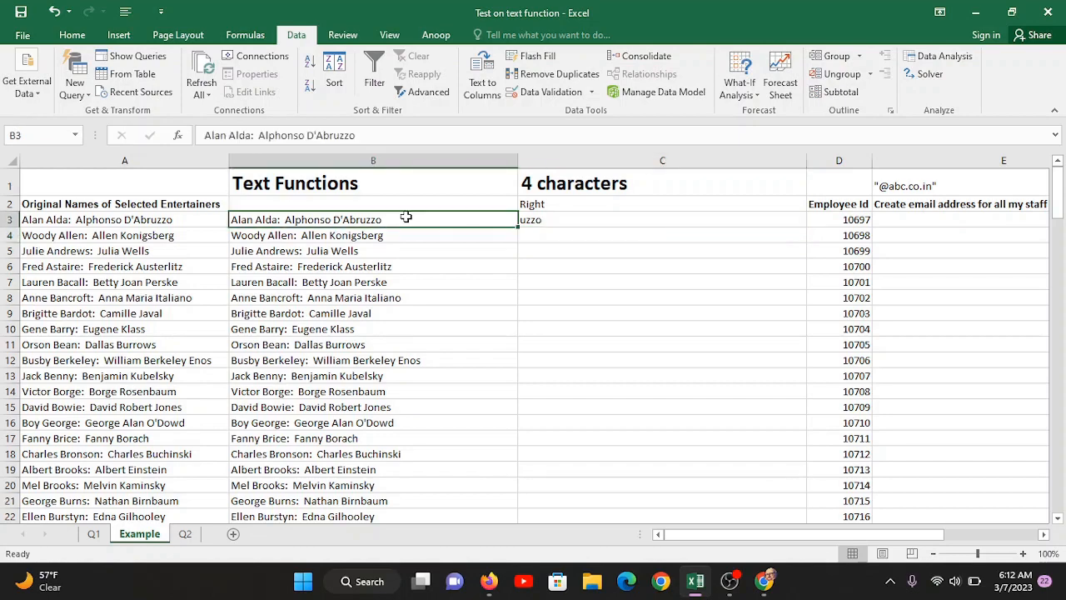
pyautogui.doubleClick(407, 217)
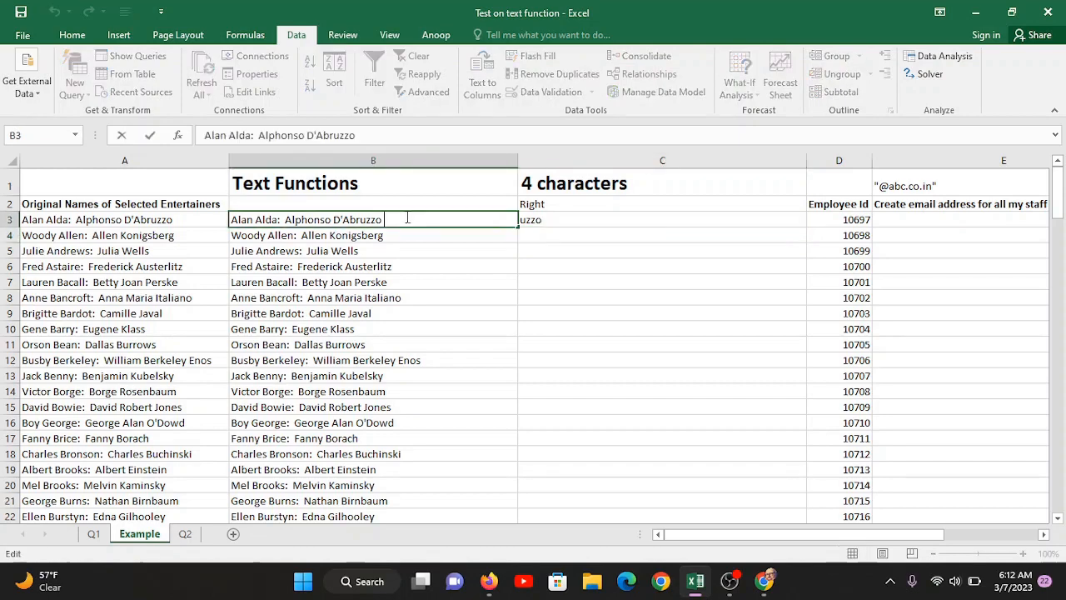
pyautogui.click(547, 219)
pyautogui.doubleClick(425, 219)
pyautogui.moveTo(372, 219)
pyautogui.mouseDown()
pyautogui.moveTo(363, 219)
pyautogui.moveTo(383, 219)
pyautogui.mouseUp()
pyautogui.press('BackSpace')
pyautogui.press('Return')
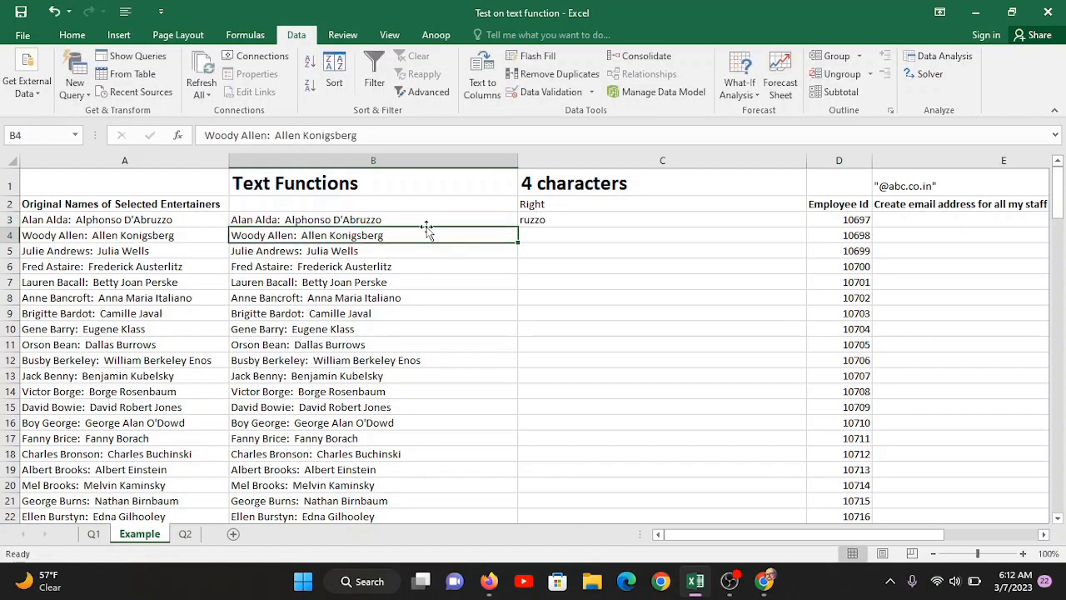
# Step: Fill the RIGHT formula from C3 down column C for all the names
pyautogui.click(551, 218)
pyautogui.click(391, 219)
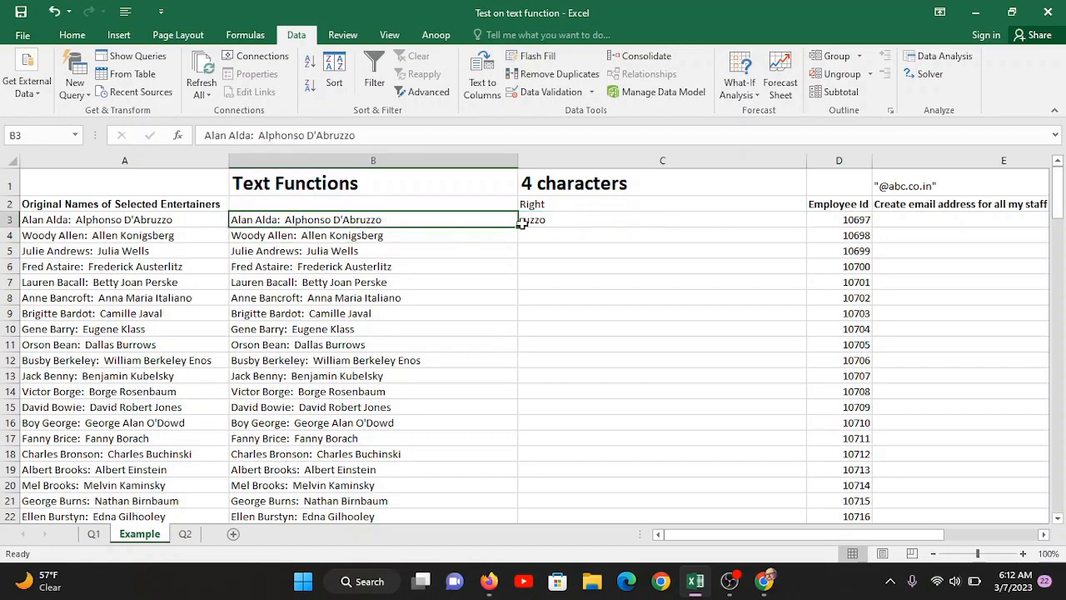
pyautogui.click(568, 219)
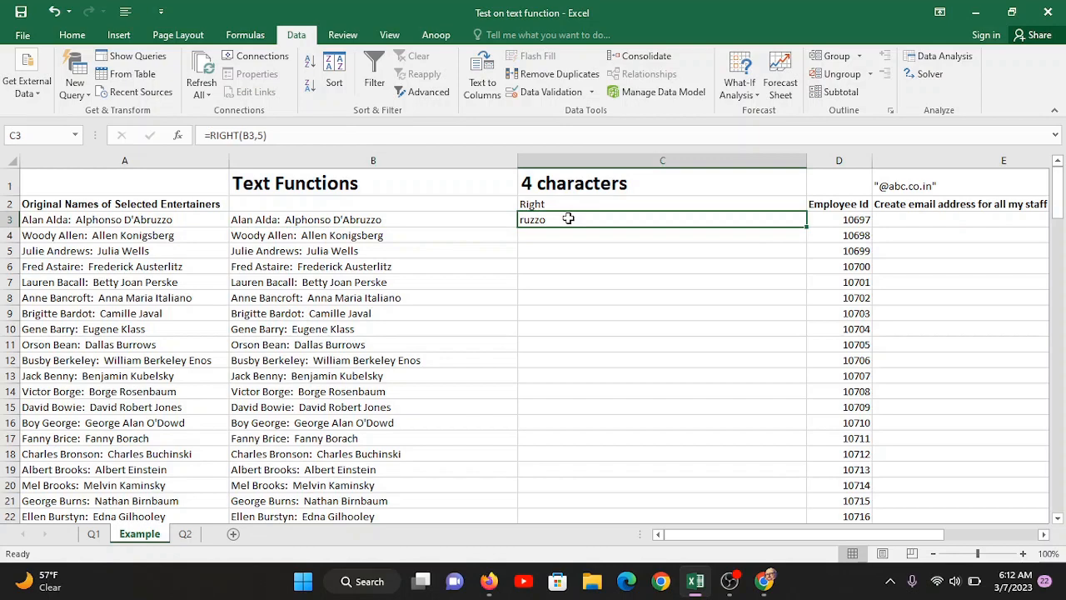
pyautogui.doubleClick(807, 227)
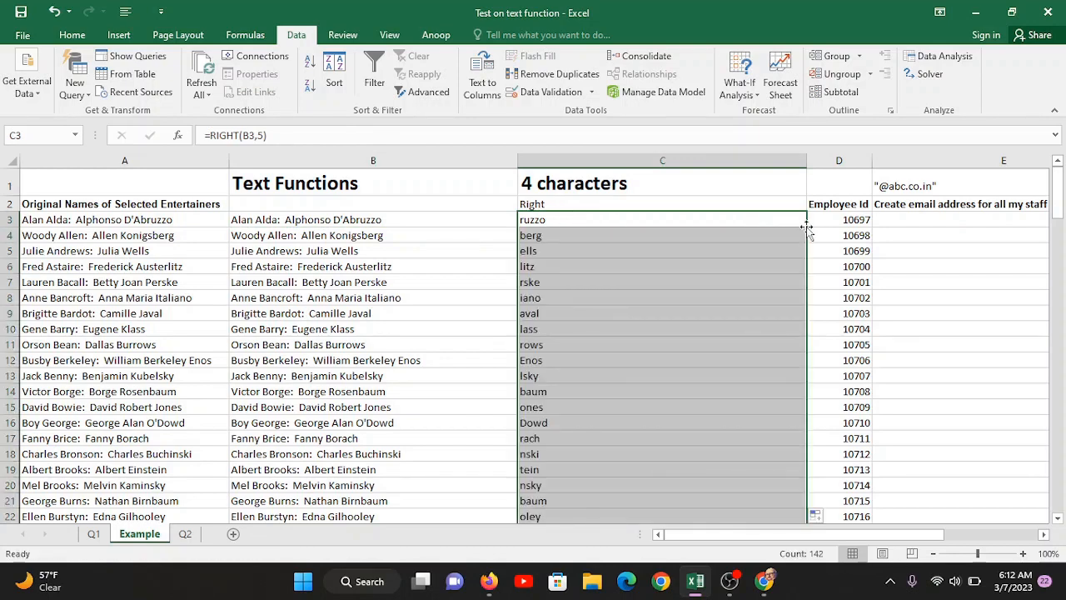
# Step: Remove the trailing space after the name in B4
pyautogui.click(573, 240)
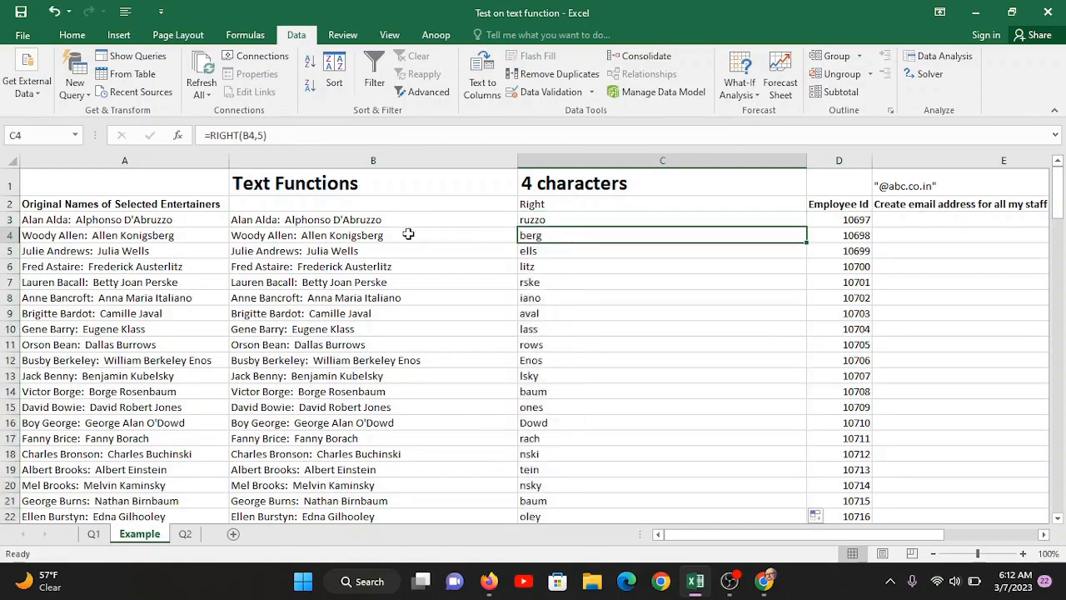
pyautogui.click(411, 236)
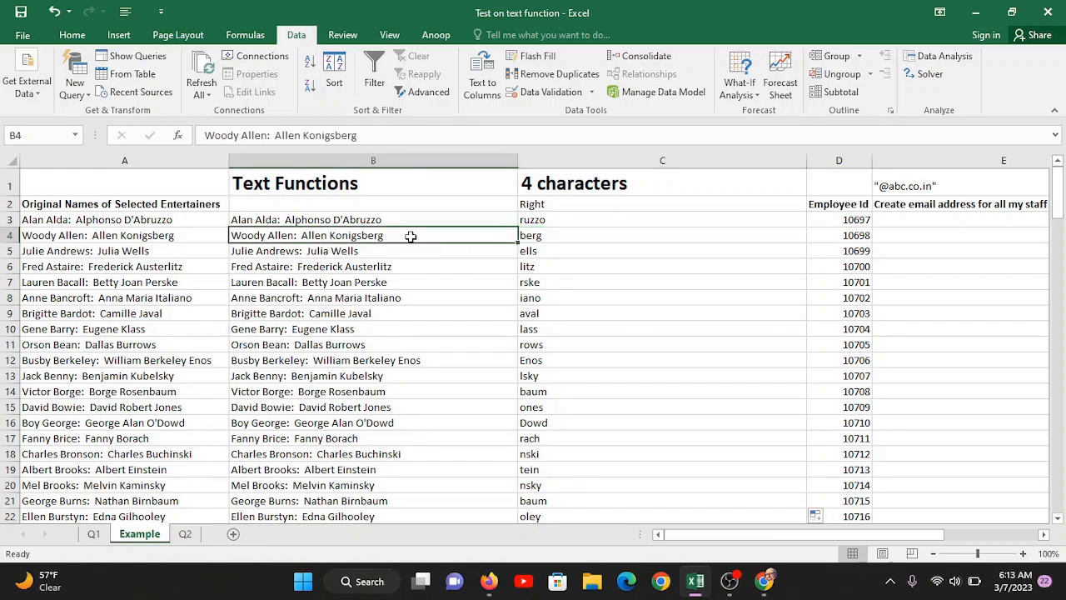
pyautogui.doubleClick(410, 235)
pyautogui.press('BackSpace')
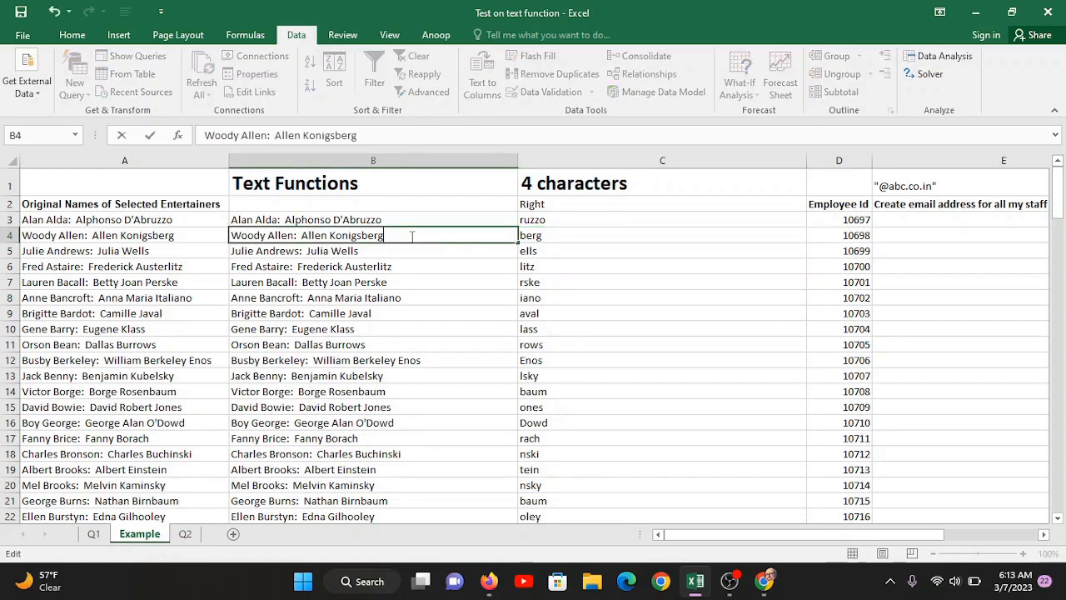
pyautogui.press('Return')
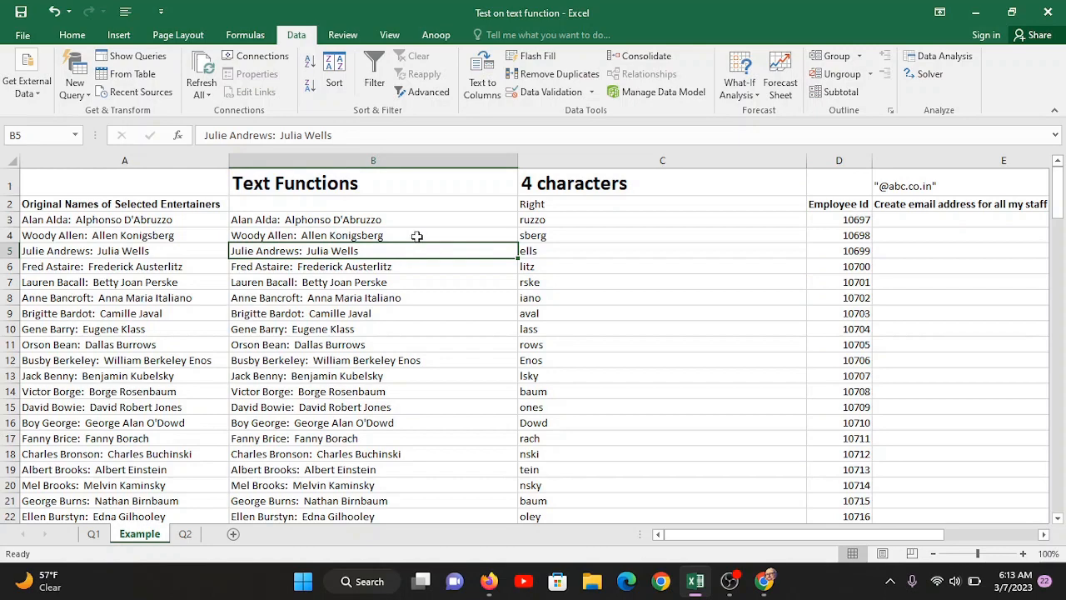
# Step: Insert two blank columns between the names in column B and the Right column
pyautogui.click(551, 207)
pyautogui.click(538, 161)
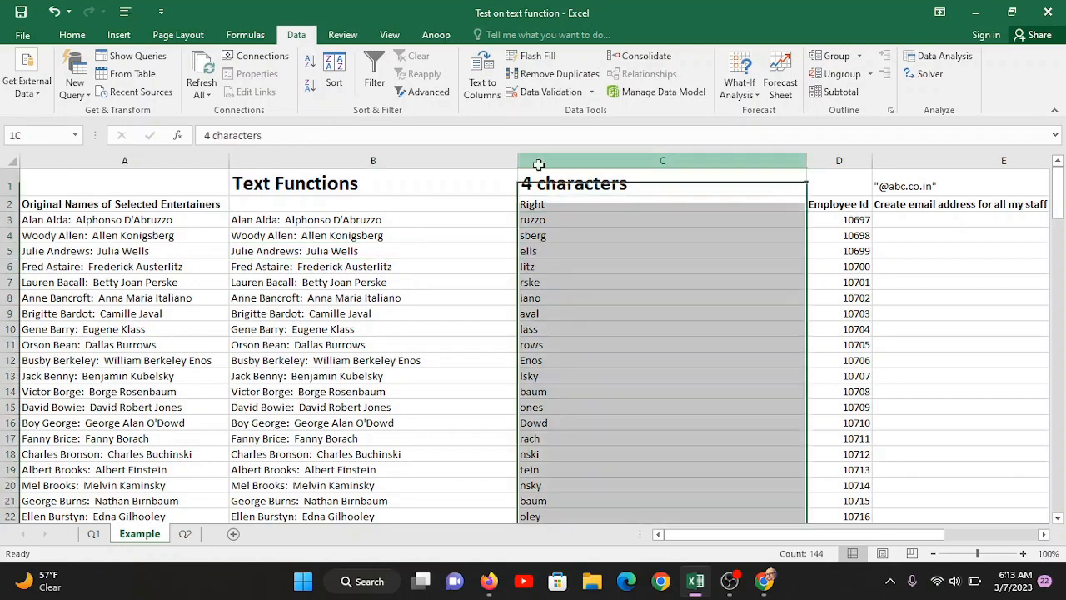
pyautogui.rightClick(538, 166)
pyautogui.click(589, 268)
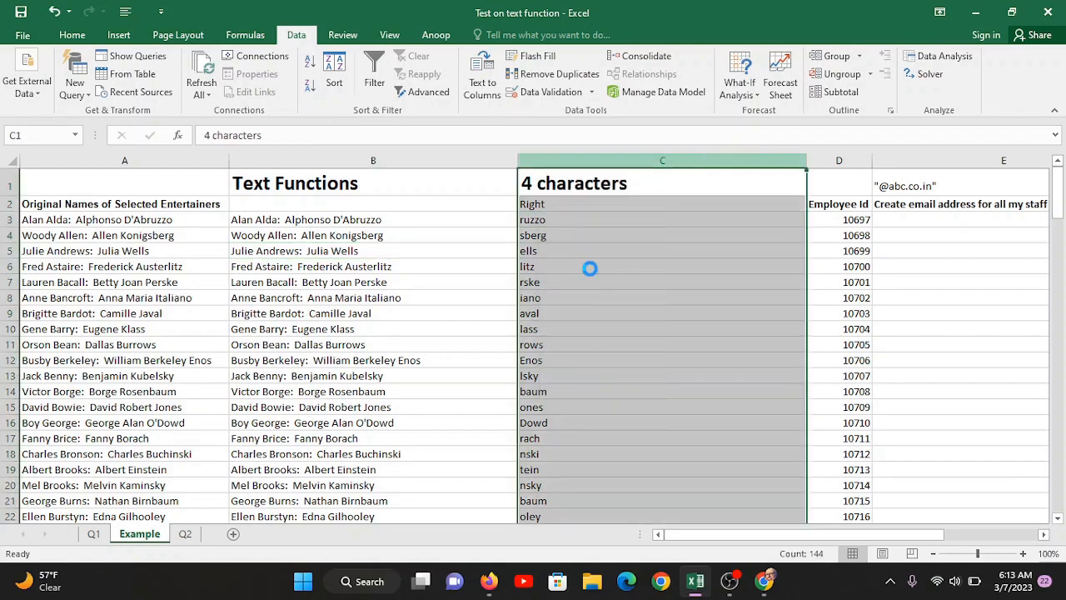
pyautogui.rightClick(566, 169)
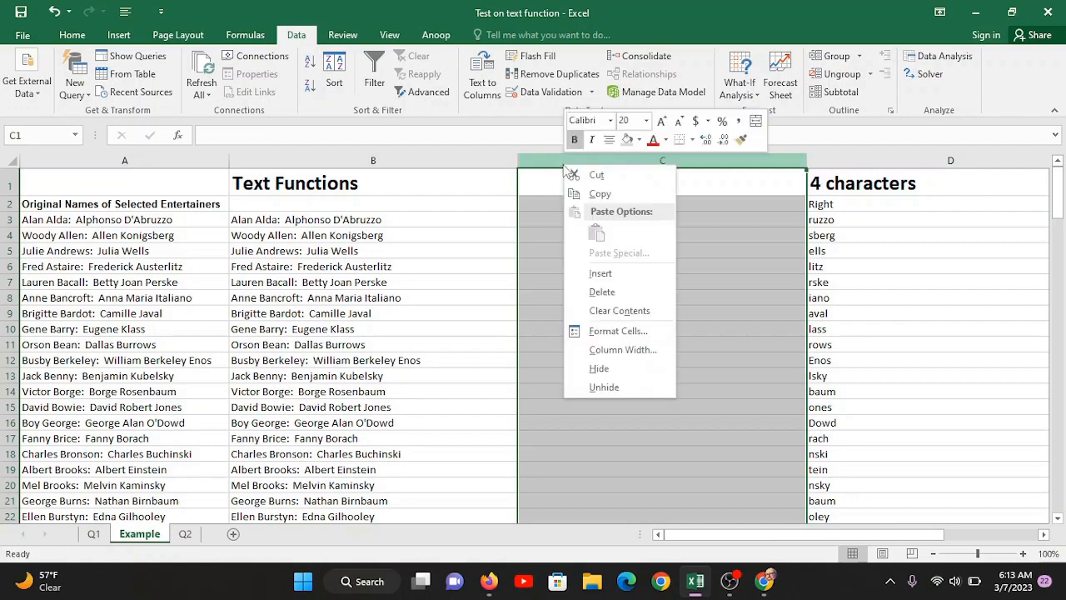
pyautogui.click(601, 274)
# Step: Enter the header "Trim" in C2 of the new blank column
pyautogui.click(557, 180)
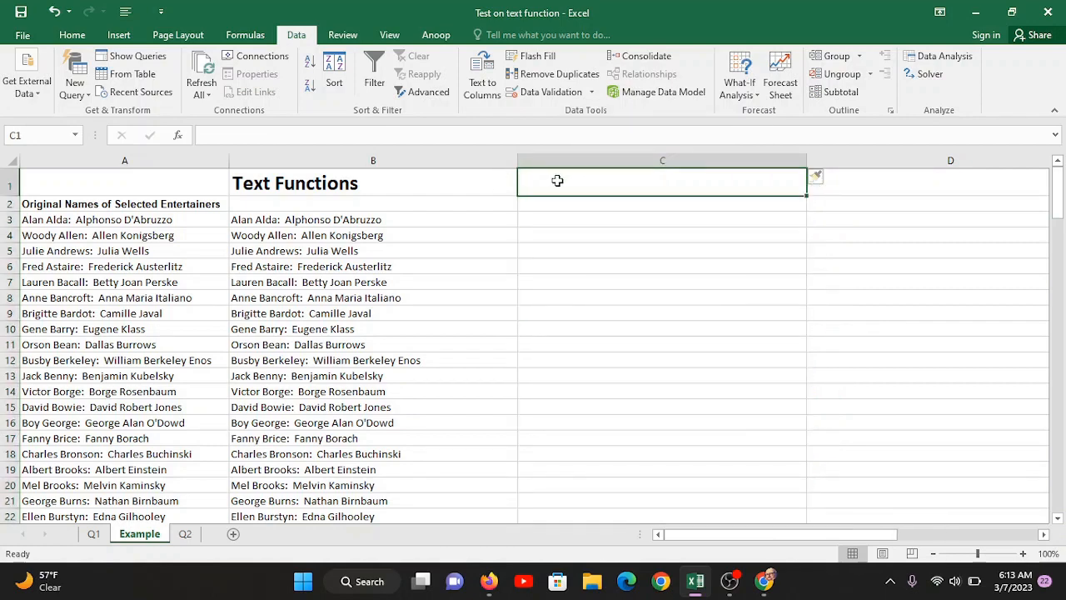
pyautogui.write('T')
pyautogui.press('BackSpace')
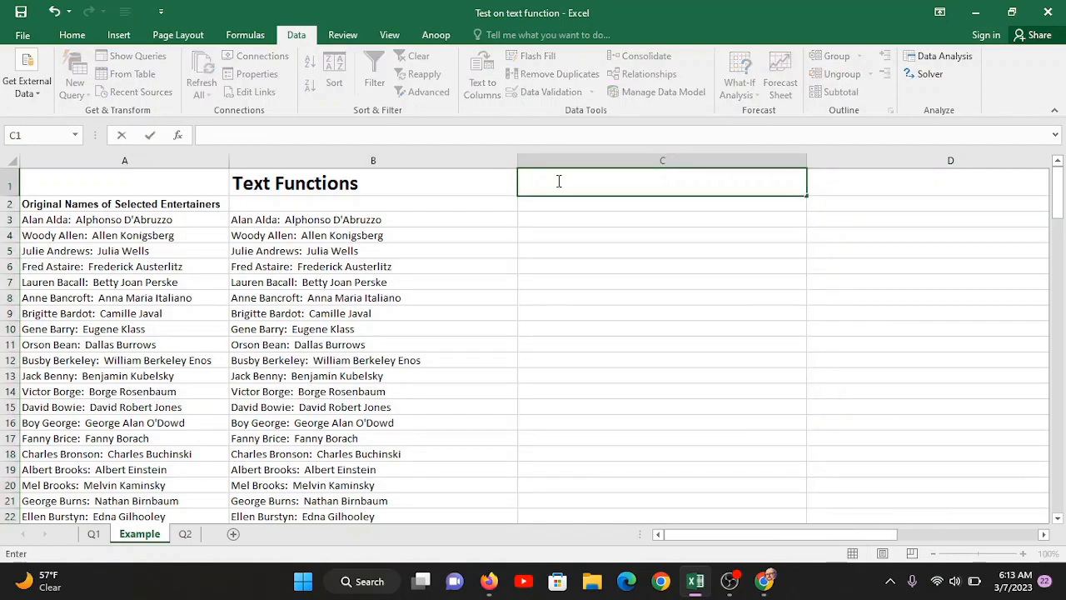
pyautogui.press('Return')
pyautogui.write('Trim')
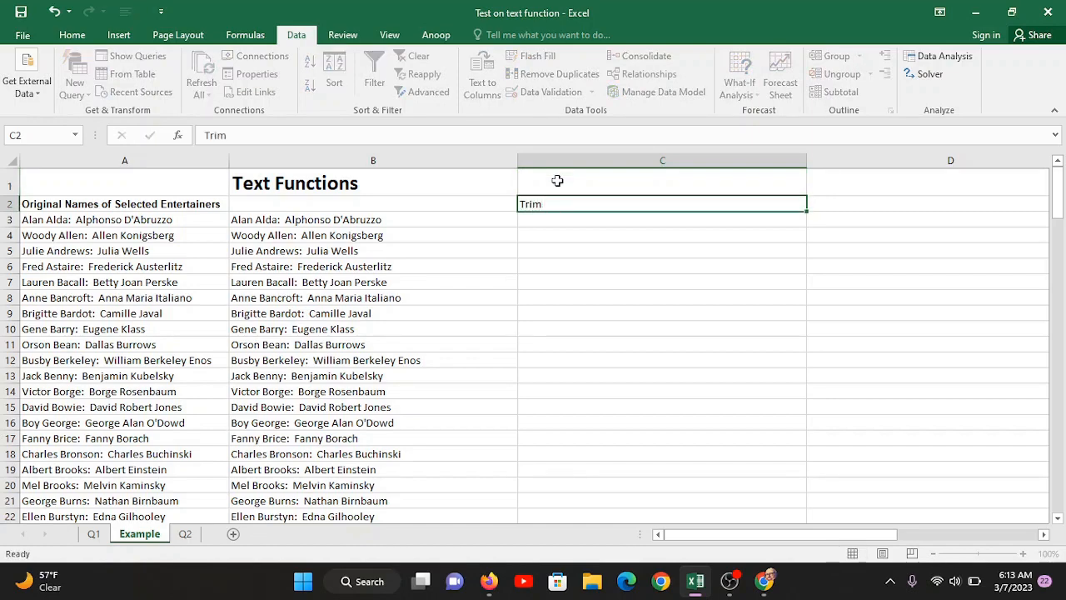
pyautogui.press('Return')
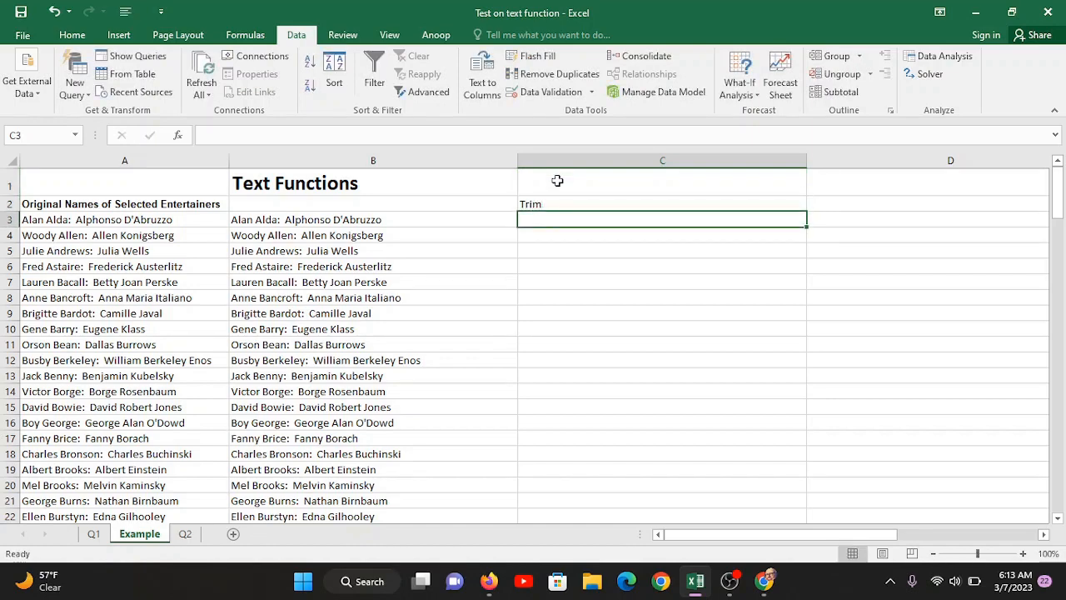
# Step: Enter =TRIM(B3) in C3 and fill the formula down column C for all the names
pyautogui.write('=')
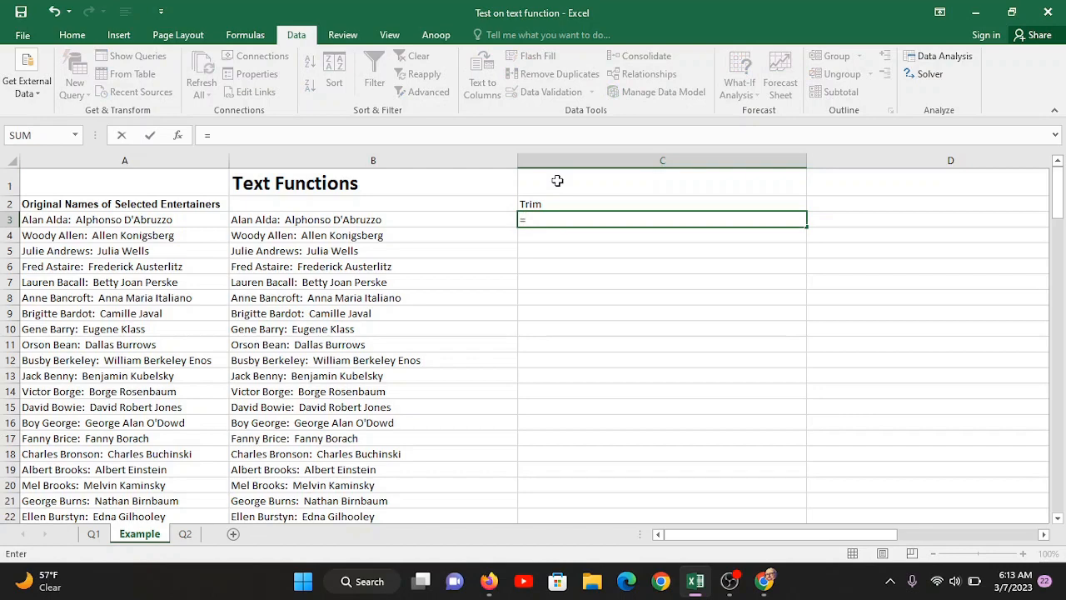
pyautogui.write('trim')
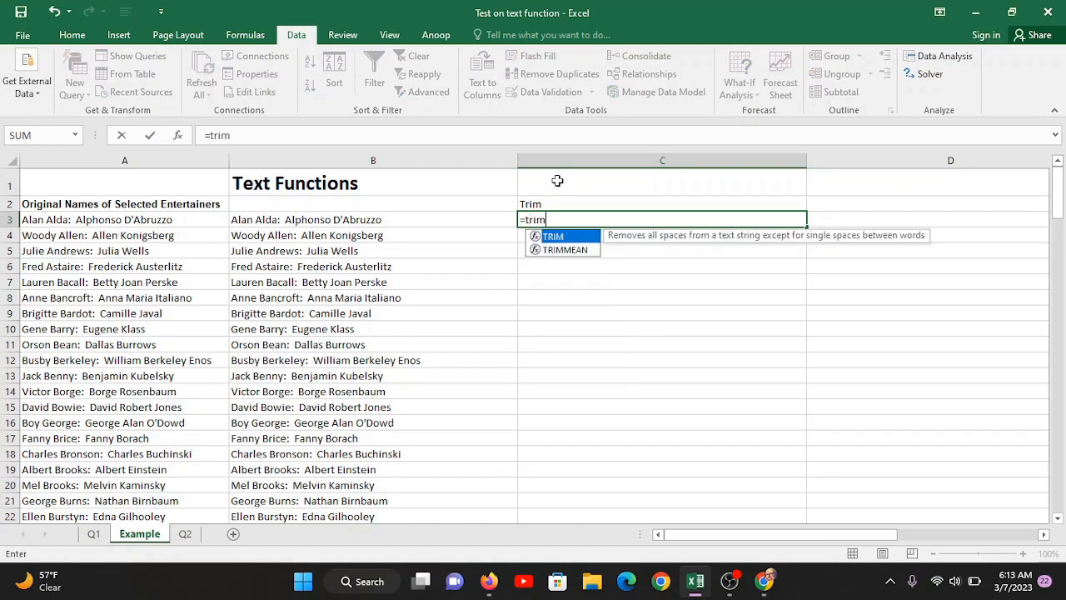
pyautogui.press('Tab')
pyautogui.click(412, 219)
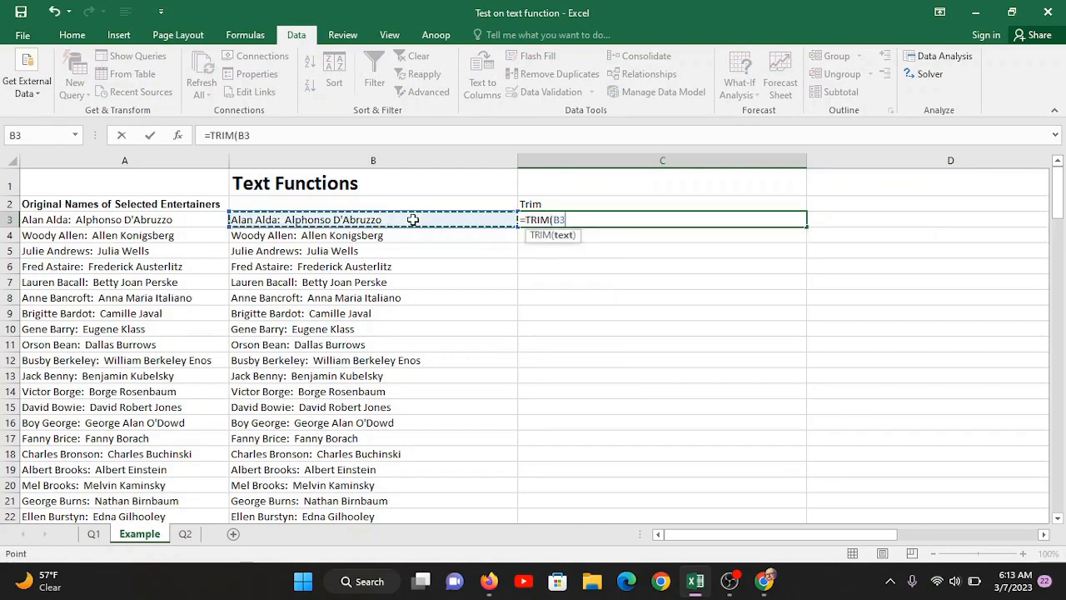
pyautogui.write(')')
pyautogui.press('Return')
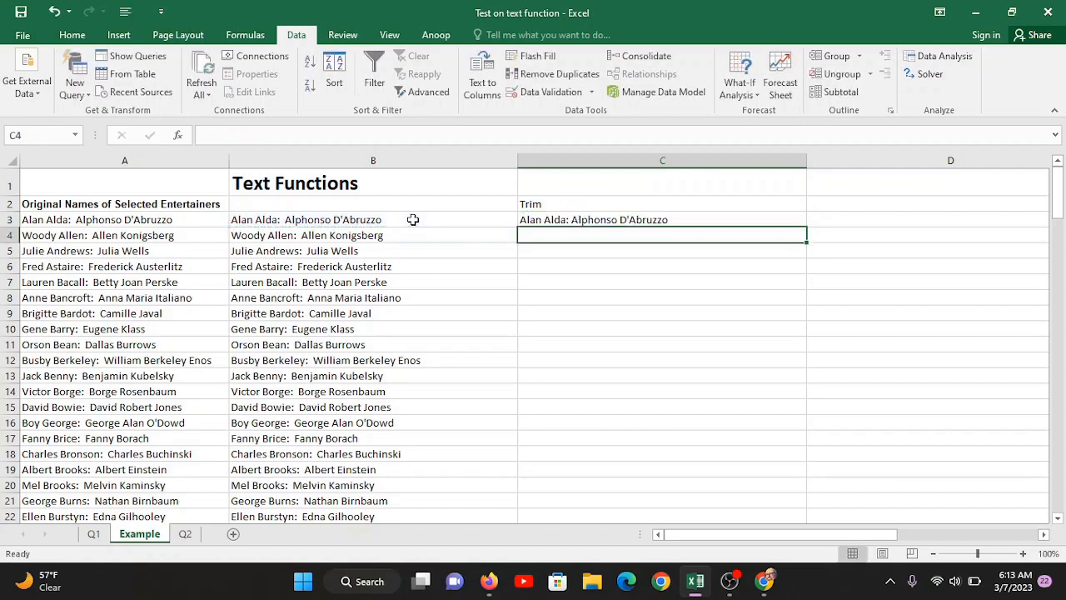
pyautogui.click(601, 221)
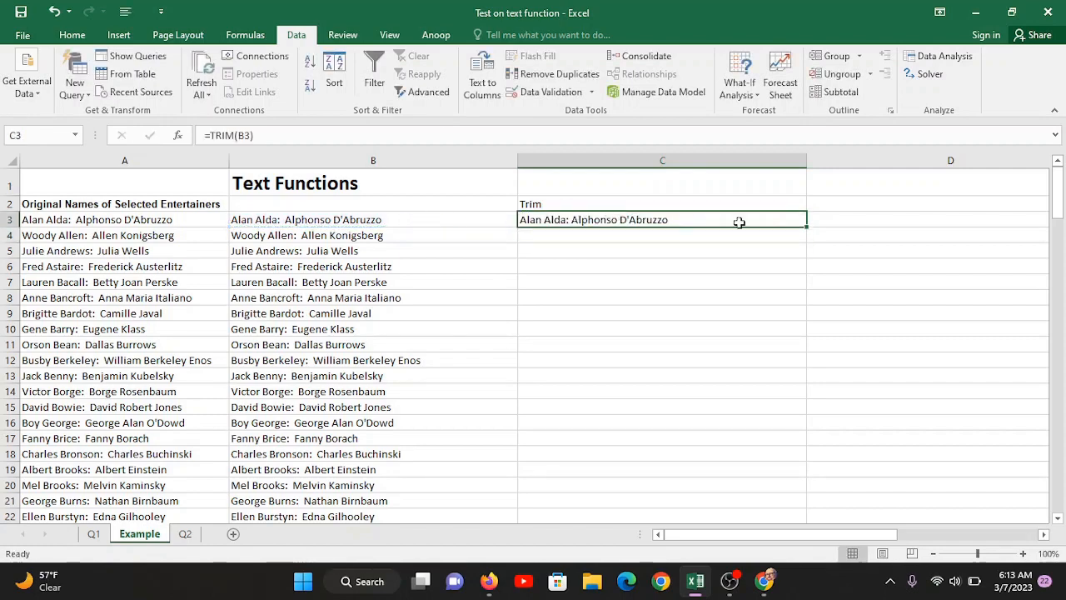
pyautogui.doubleClick(803, 225)
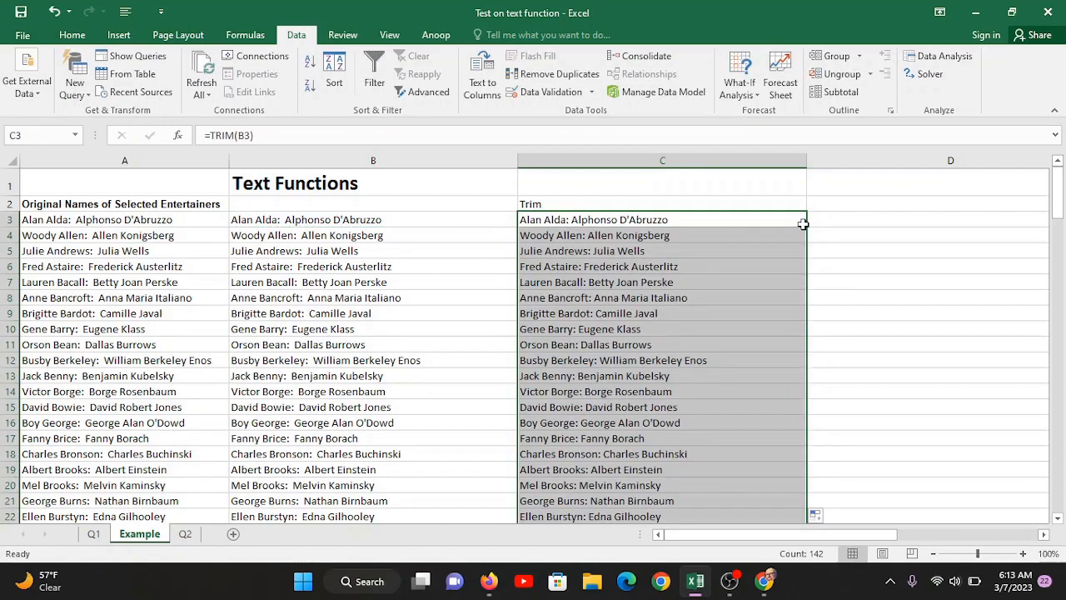
# Step: Examine the TRIM formula in C3 and compare the trimmed names in column C with the originals in column B
pyautogui.click(714, 219)
pyautogui.doubleClick(714, 219)
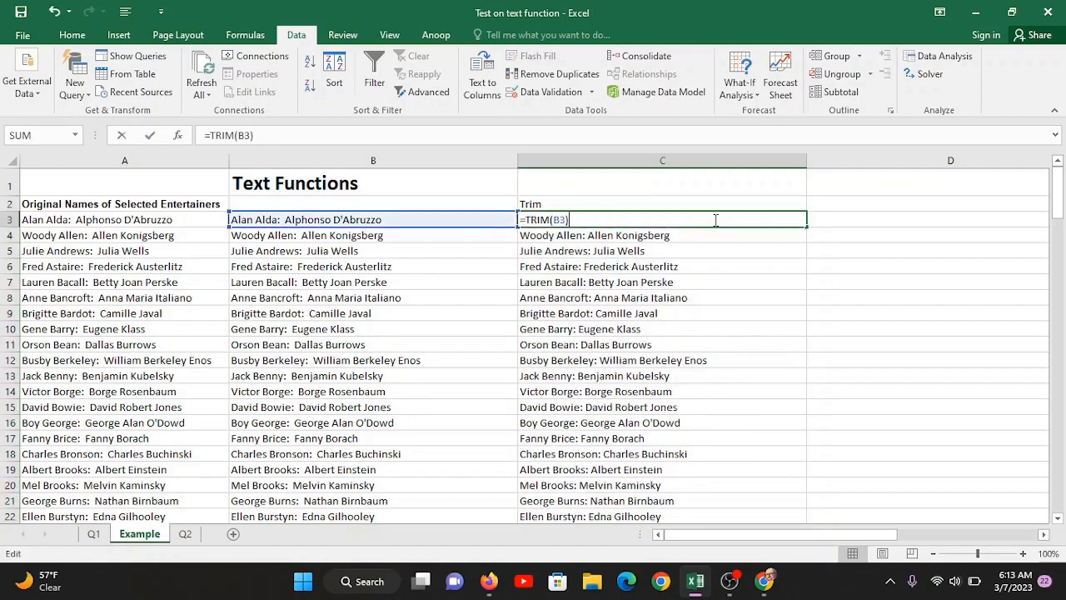
pyautogui.press('Escape')
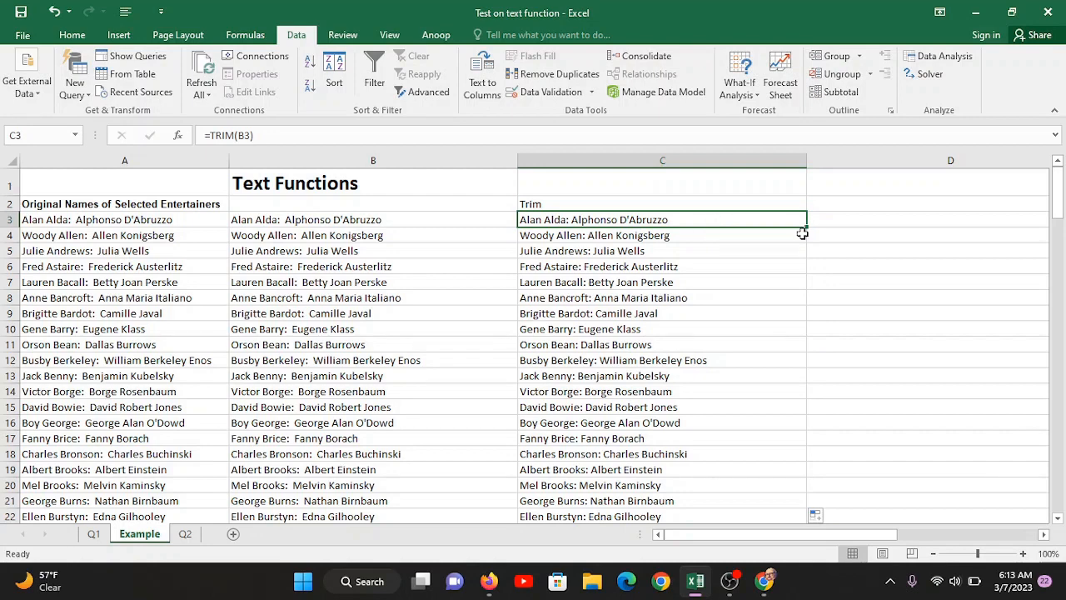
pyautogui.press('Down')
pyautogui.press('Down')
pyautogui.press('Down')
pyautogui.press('Down')
pyautogui.press('Down')
pyautogui.press('Down')
pyautogui.press('Down')
pyautogui.press('Down')
pyautogui.press('Down')
pyautogui.moveTo(676, 253); pyautogui.dragTo(680, 233)
pyautogui.click(683, 220)
pyautogui.moveTo(285, 135); pyautogui.dragTo(160, 133)
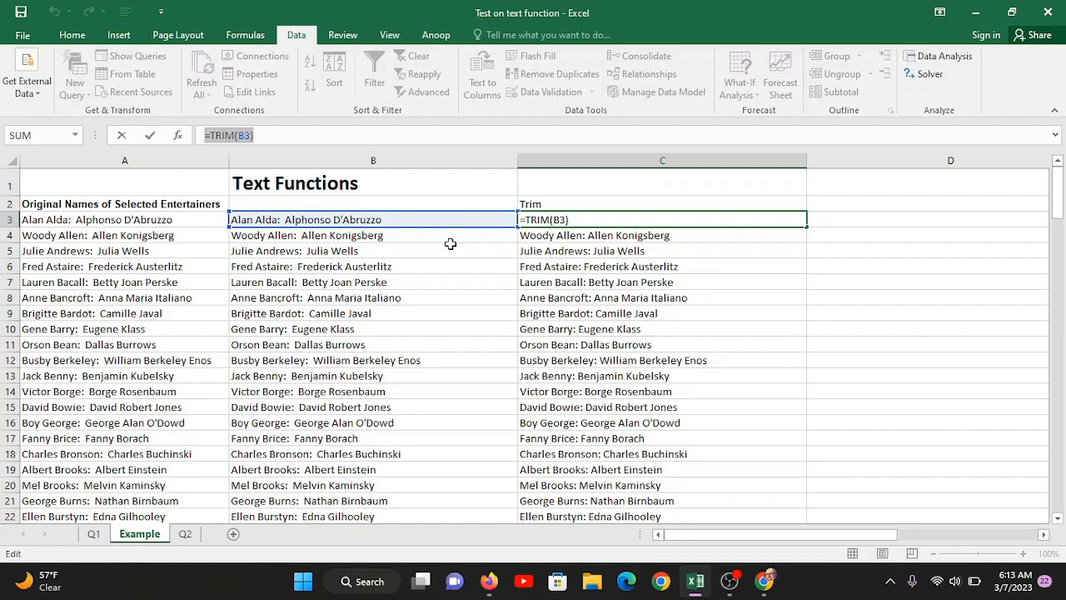
pyautogui.click(464, 282)
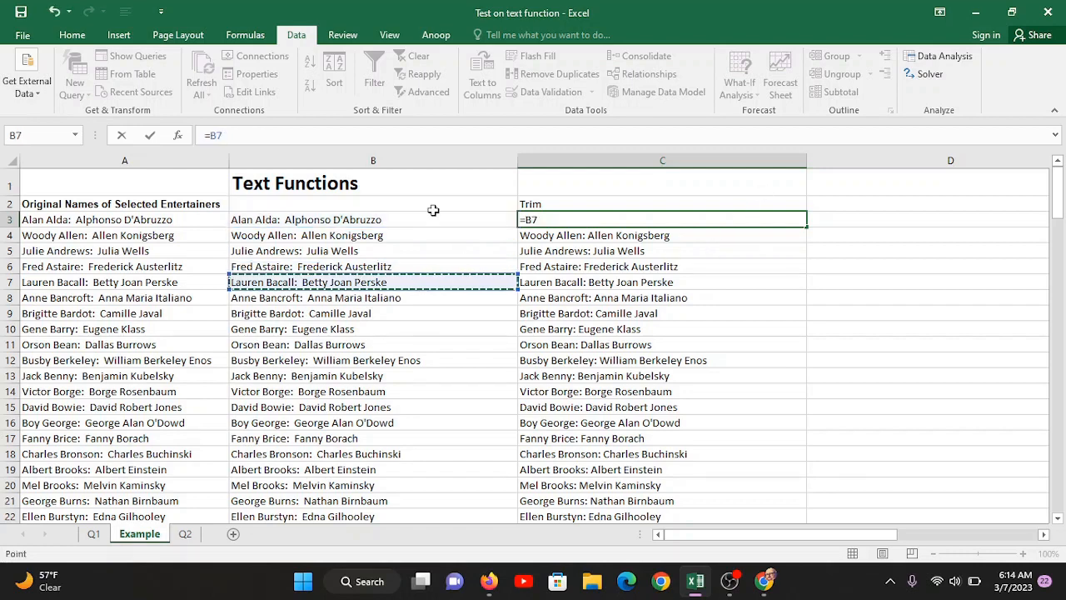
pyautogui.press('Escape')
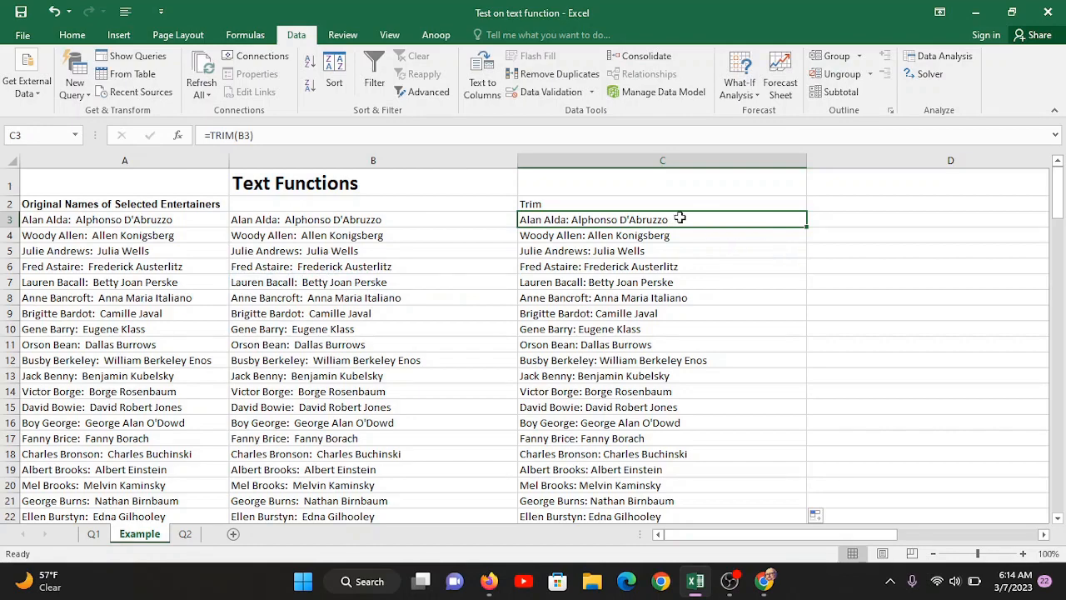
# Step: Replace the TRIM formulas in column C, from C3 down to the last name, with their values using Paste Special
pyautogui.hotkey('ctrl', 'shift', 'Down')
pyautogui.hotkey('ctrl', 'c')
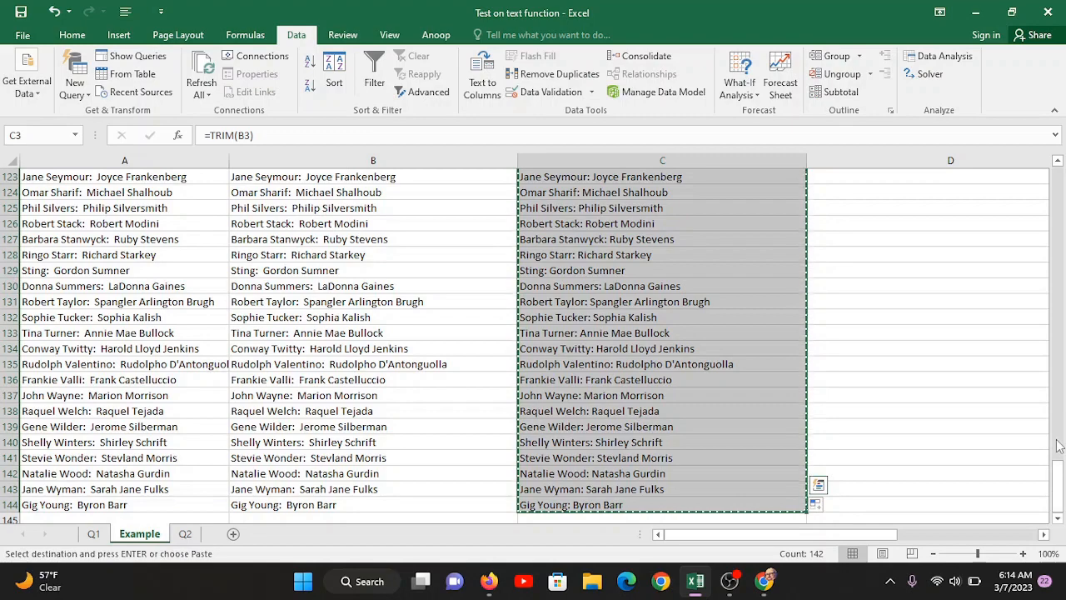
pyautogui.moveTo(1058, 466); pyautogui.dragTo(1059, 170)
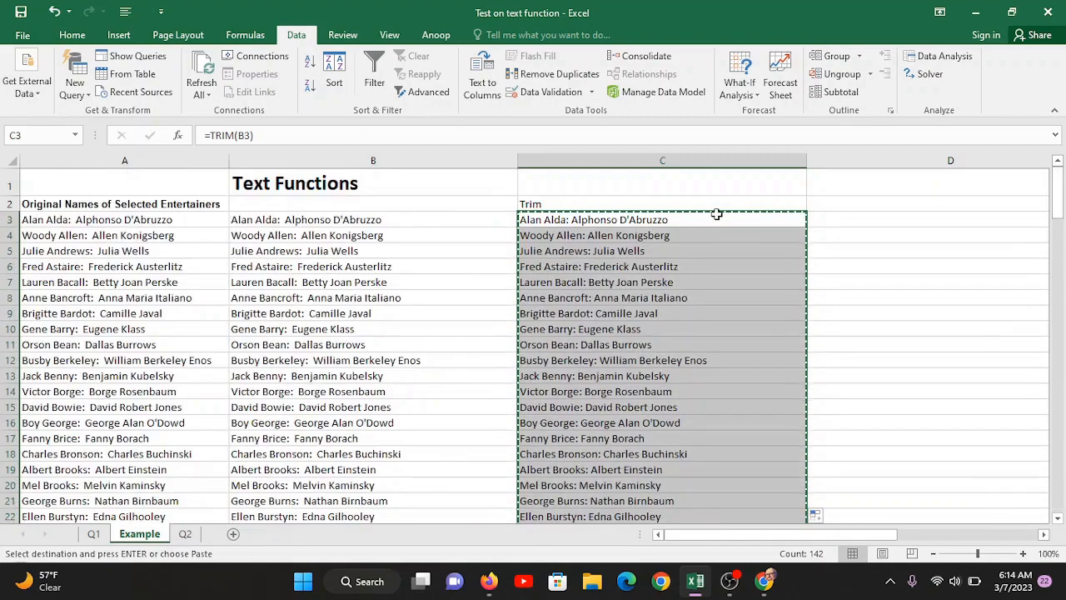
pyautogui.rightClick(706, 216)
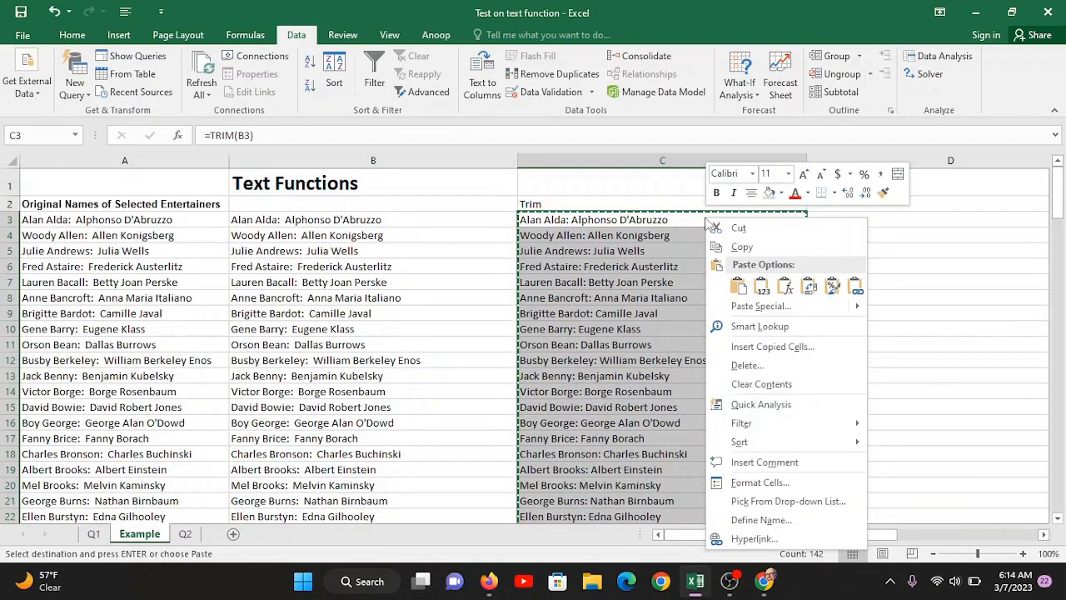
pyautogui.click(761, 306)
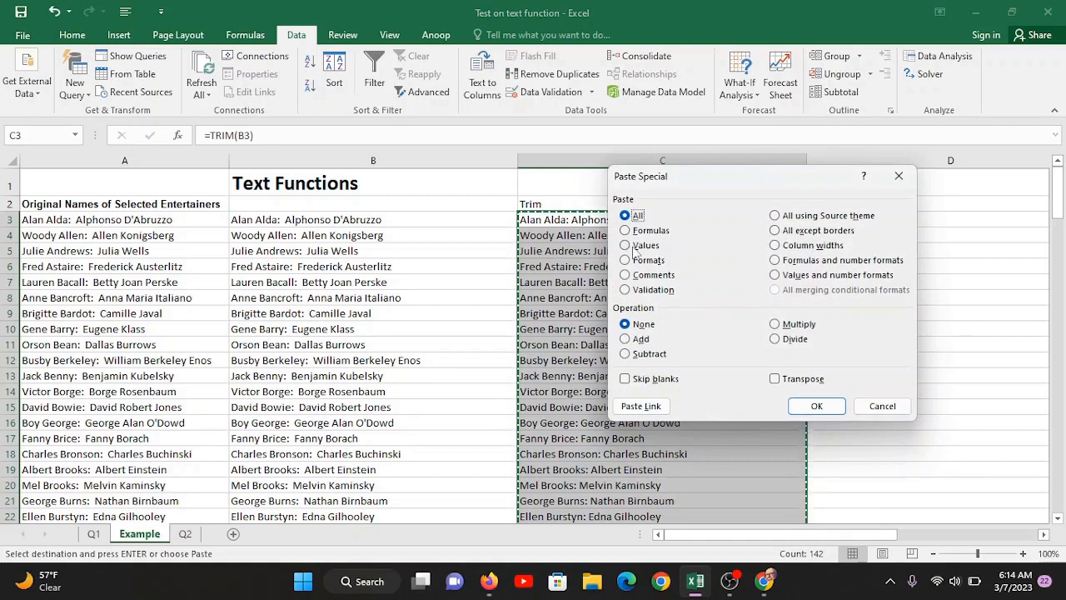
pyautogui.click(635, 247)
pyautogui.click(835, 402)
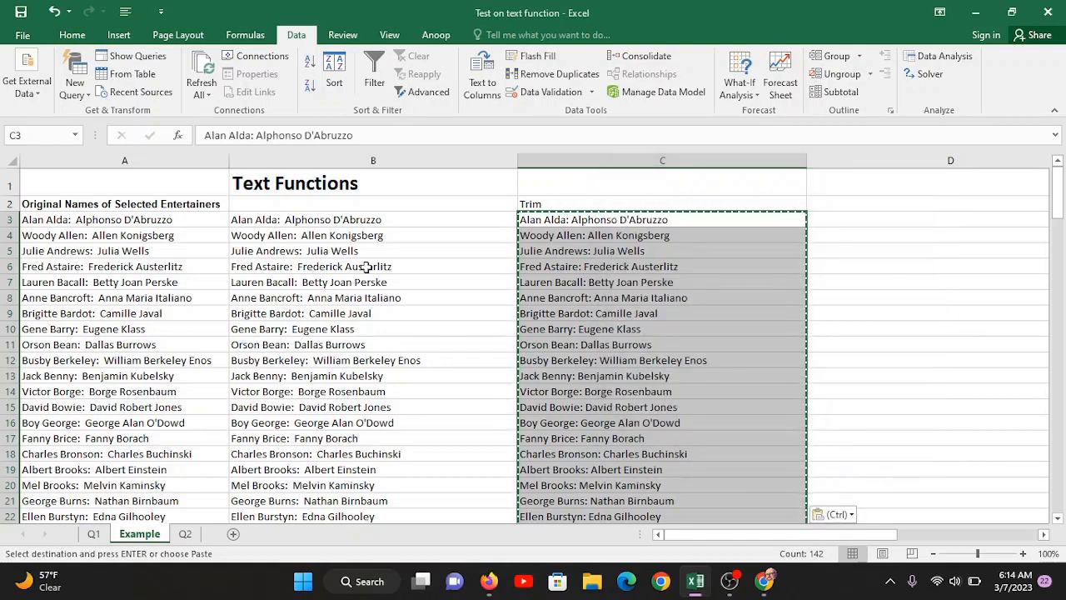
# Step: Enter =LEN(B3) in B2 to count the characters of the first untrimmed name
pyautogui.click(366, 267)
pyautogui.moveTo(543, 231); pyautogui.dragTo(537, 220)
pyautogui.click(455, 219)
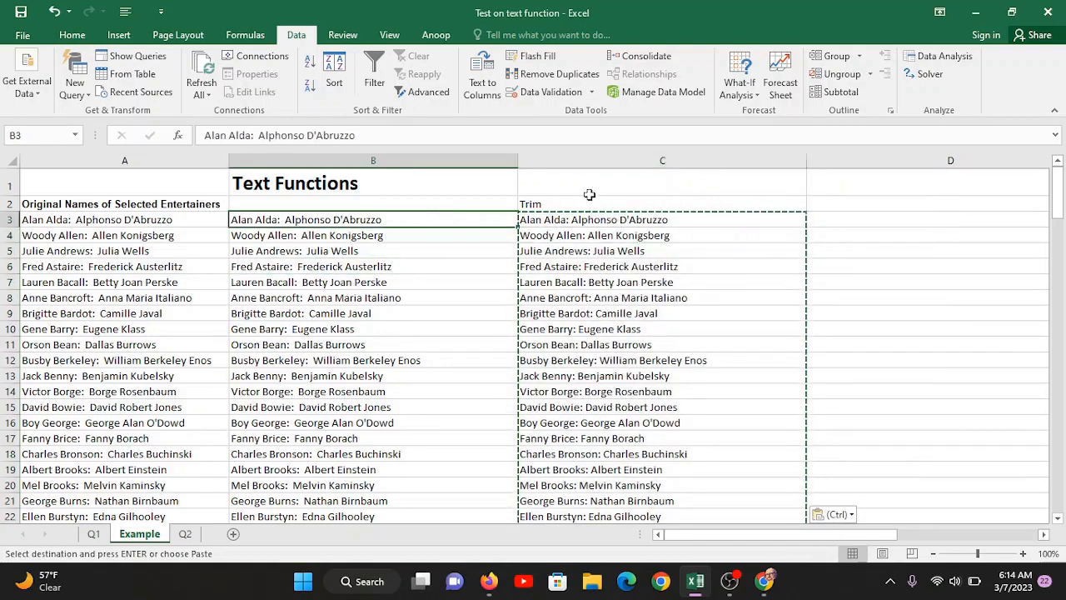
pyautogui.click(444, 202)
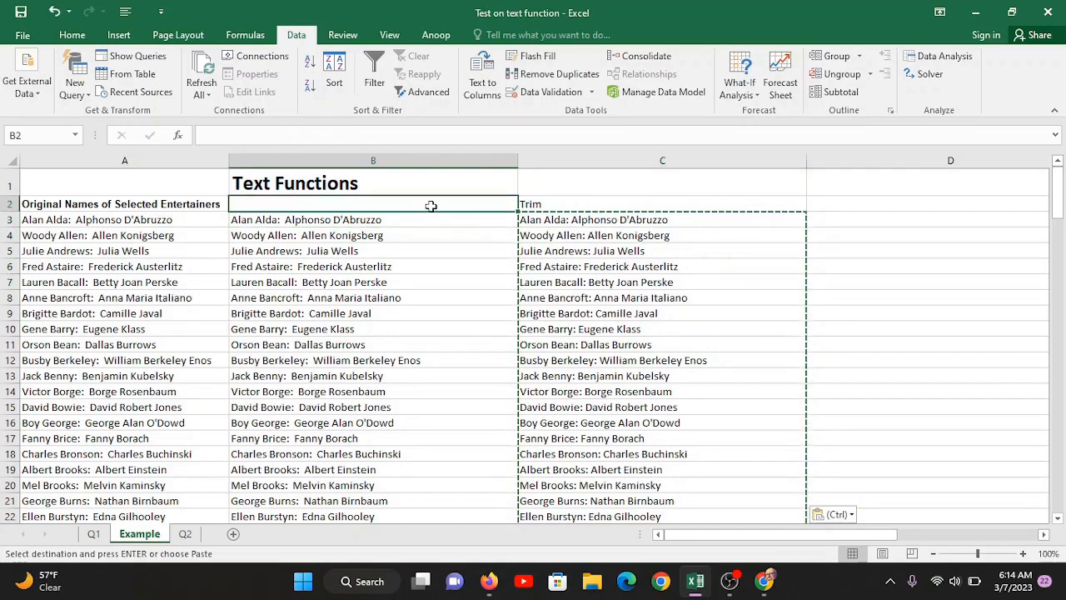
pyautogui.write('=len')
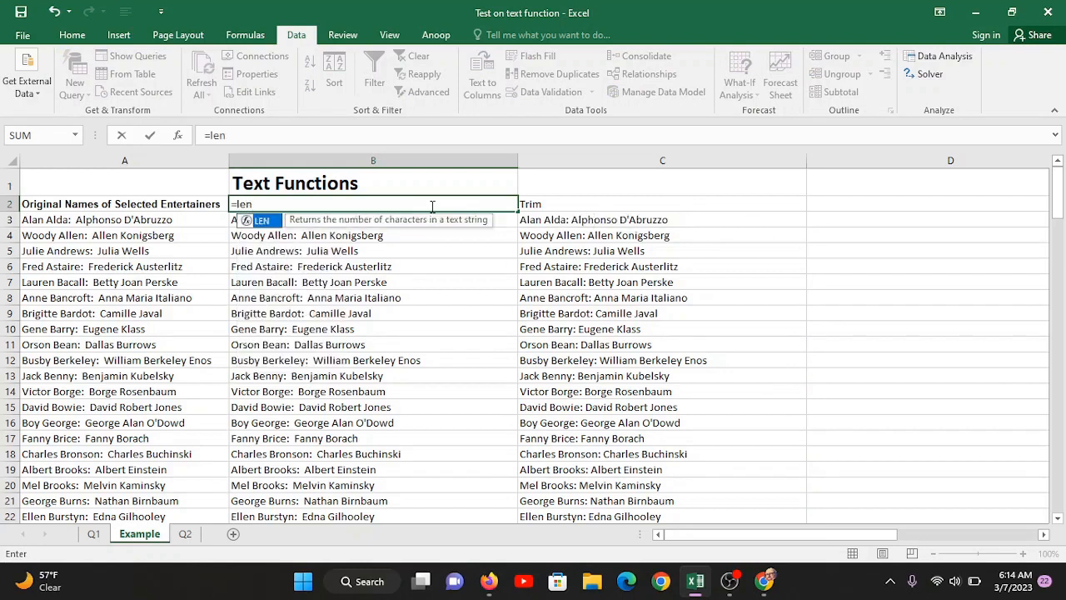
pyautogui.press('Tab')
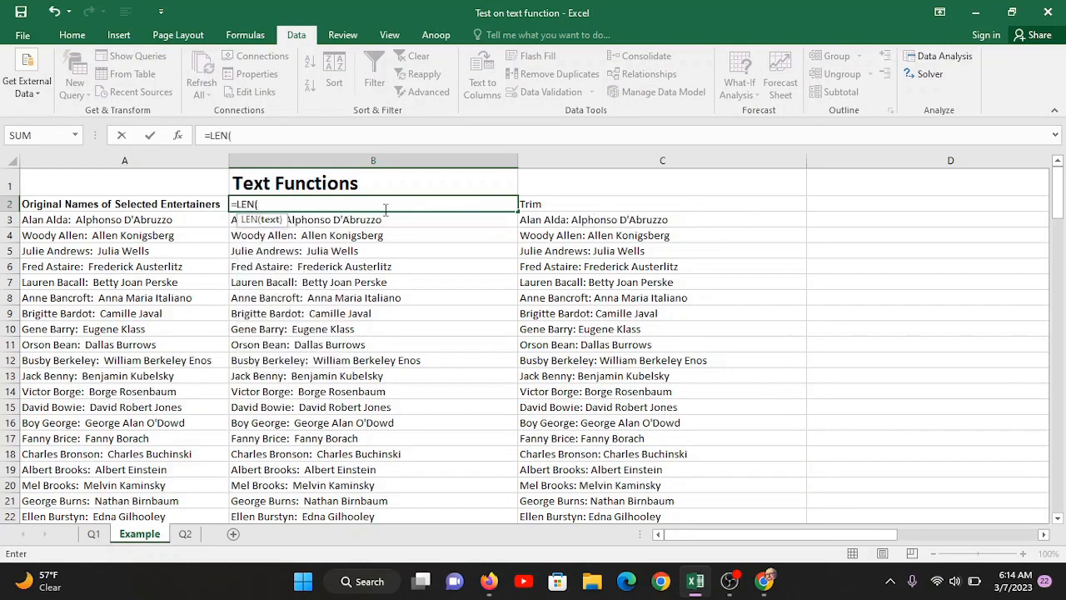
pyautogui.click(315, 220)
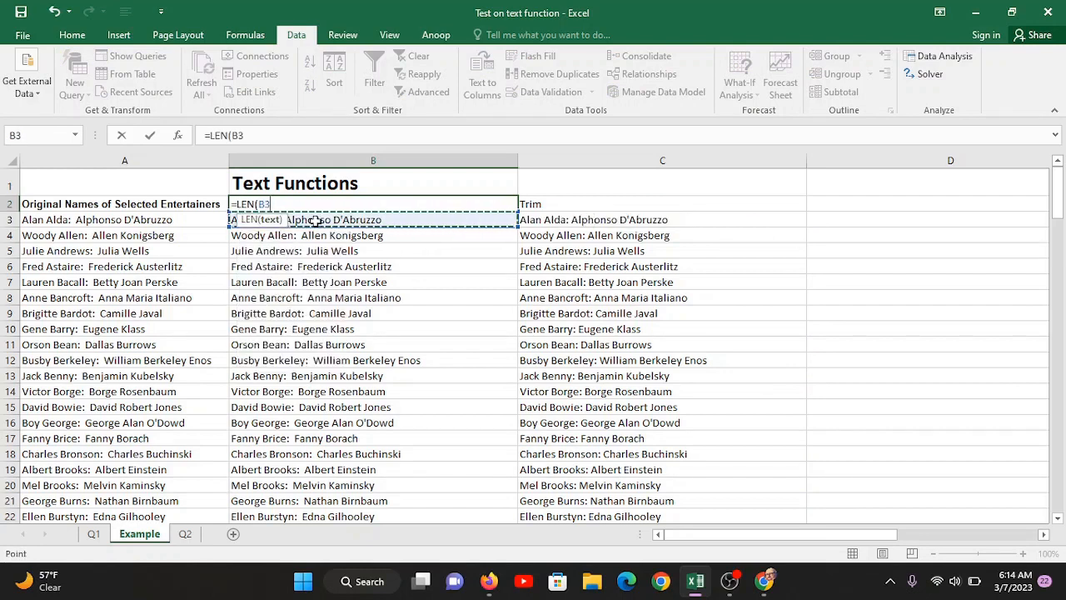
pyautogui.press('Return')
pyautogui.click(380, 202)
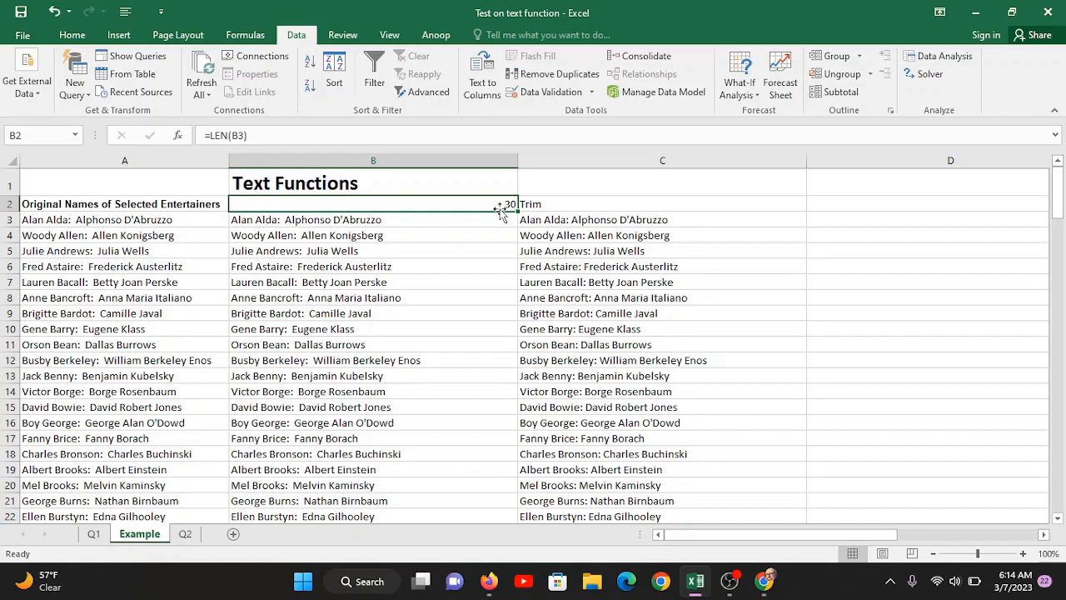
# Step: Replace the header in C2 with =LEN(C3) to count the characters of the first trimmed name
pyautogui.click(604, 199)
pyautogui.press('Delete')
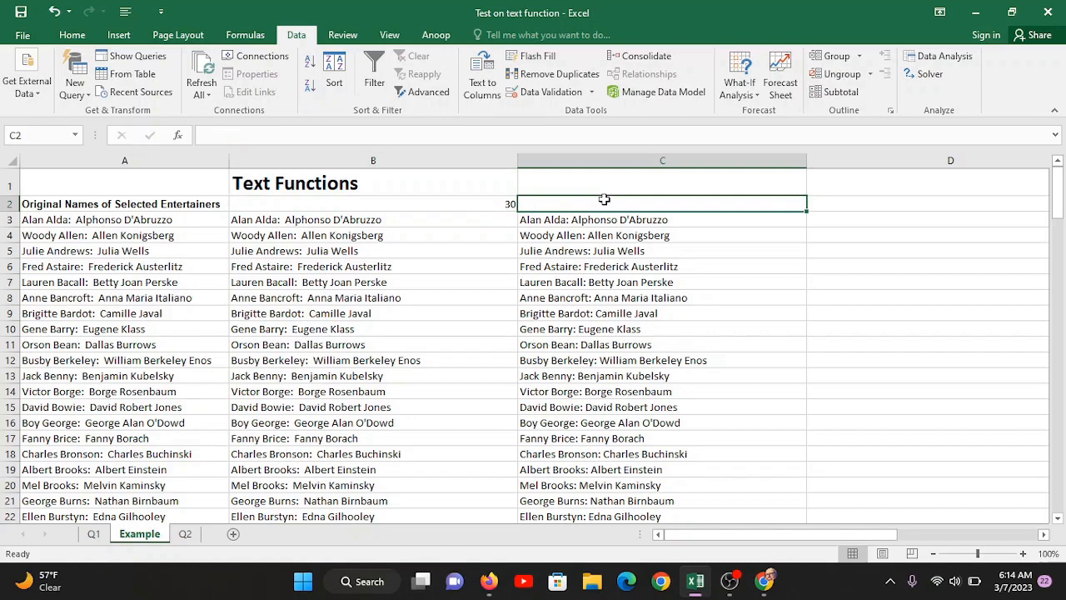
pyautogui.write('=')
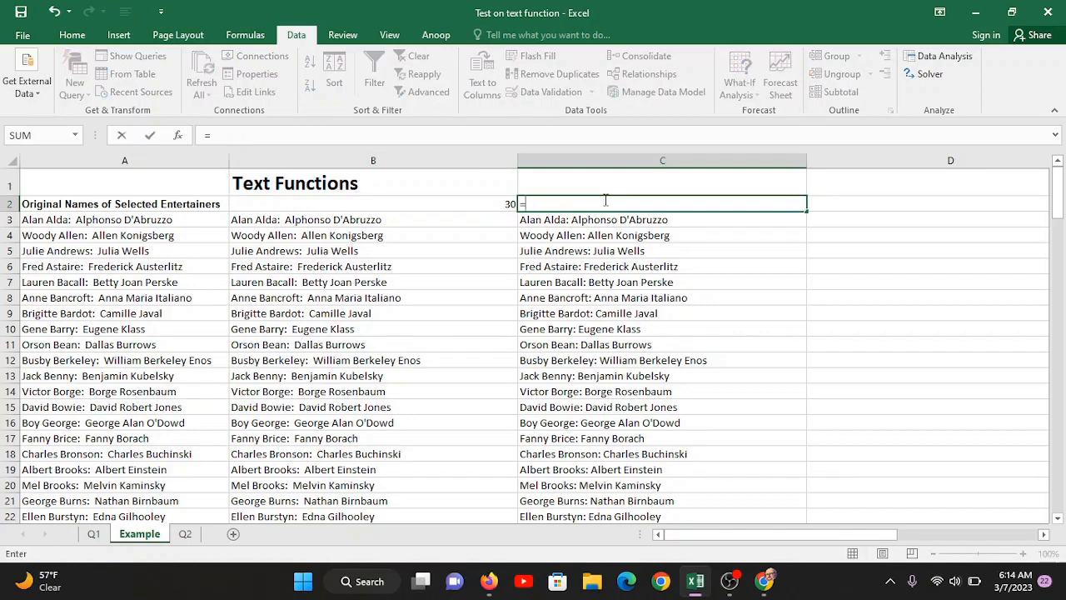
pyautogui.write('len')
pyautogui.press('Tab')
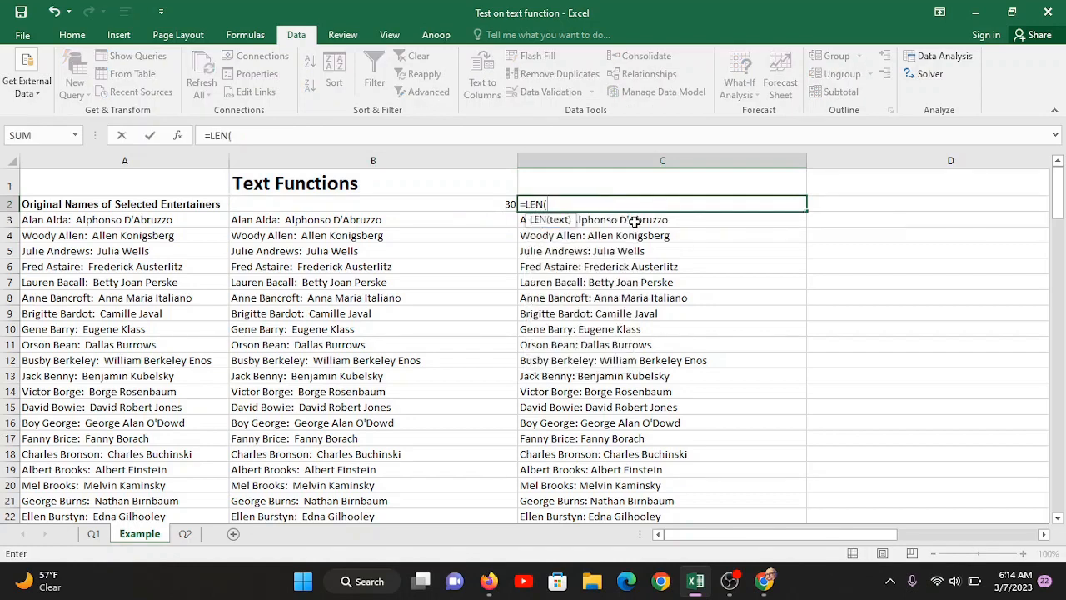
pyautogui.click(635, 221)
pyautogui.press('Return')
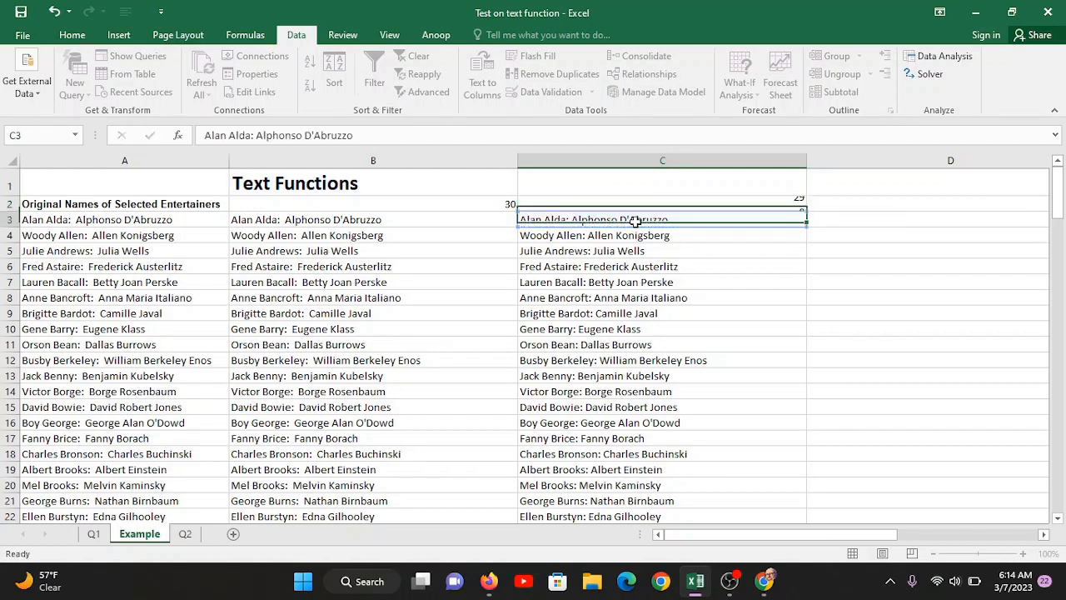
# Step: Compare the two LEN results in B2 and C2, and clear both cells
pyautogui.click(728, 203)
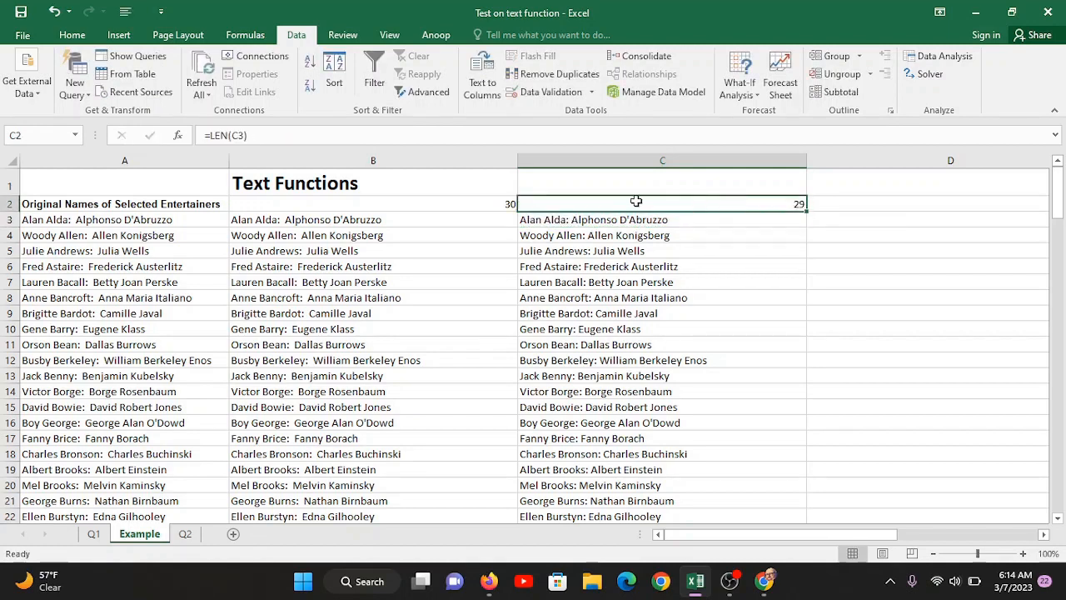
pyautogui.click(510, 206)
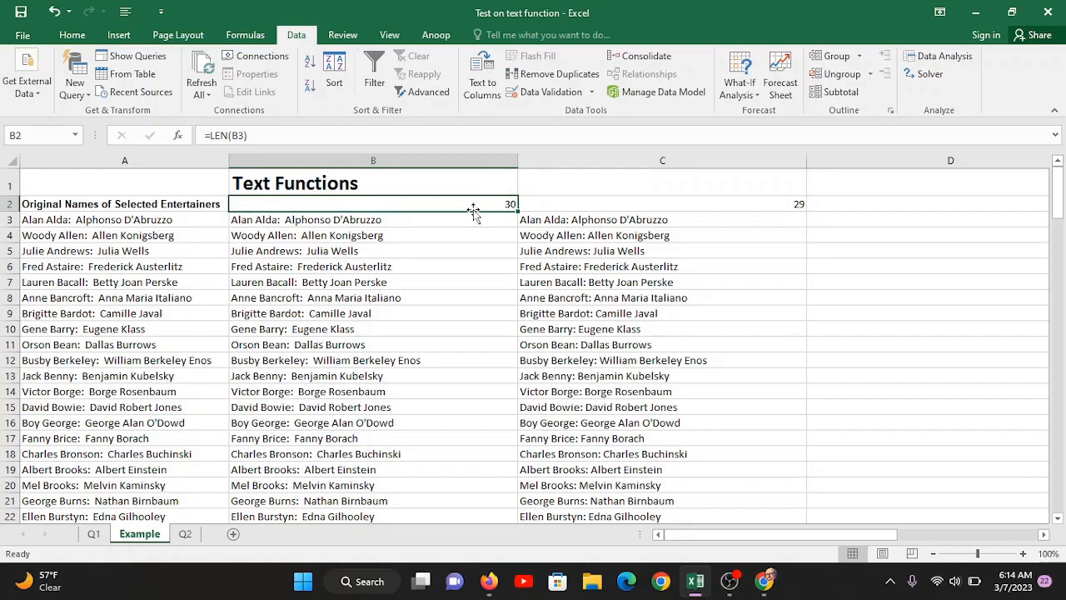
pyautogui.moveTo(502, 202); pyautogui.dragTo(689, 203)
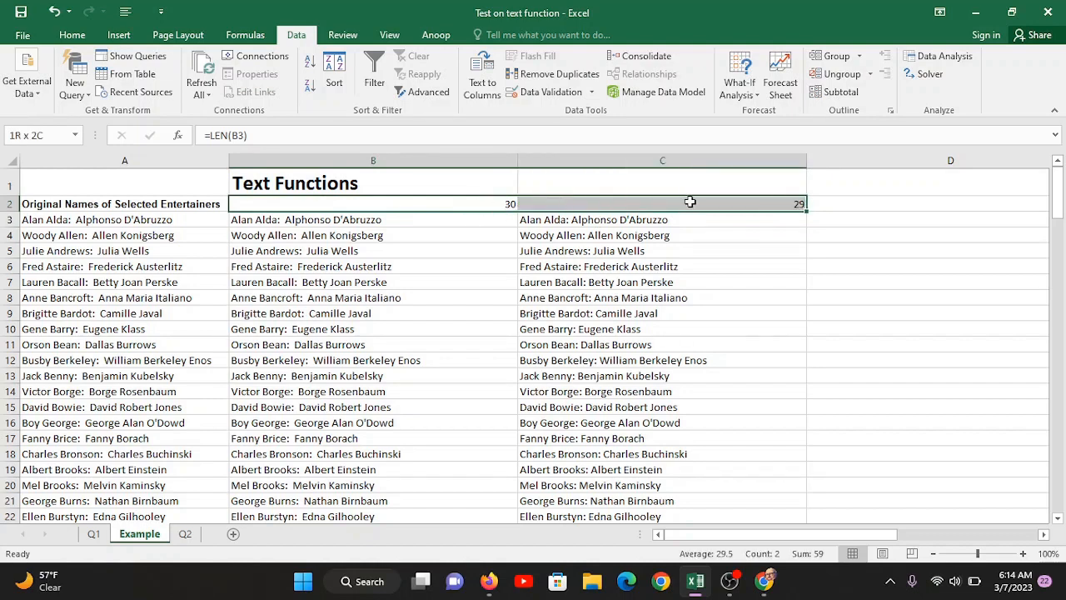
pyautogui.press('Delete')
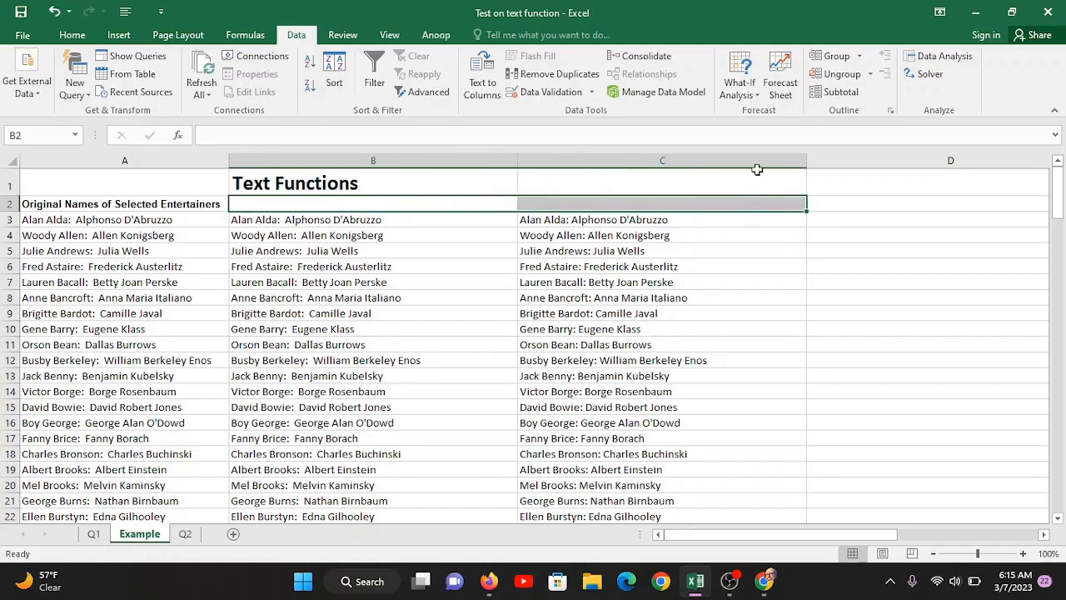
# Step: Narrow columns B and C to about the width of their names and insert another blank column before column D
pyautogui.moveTo(516, 159); pyautogui.dragTo(429, 161)
pyautogui.moveTo(713, 151); pyautogui.dragTo(628, 159)
pyautogui.rightClick(671, 160)
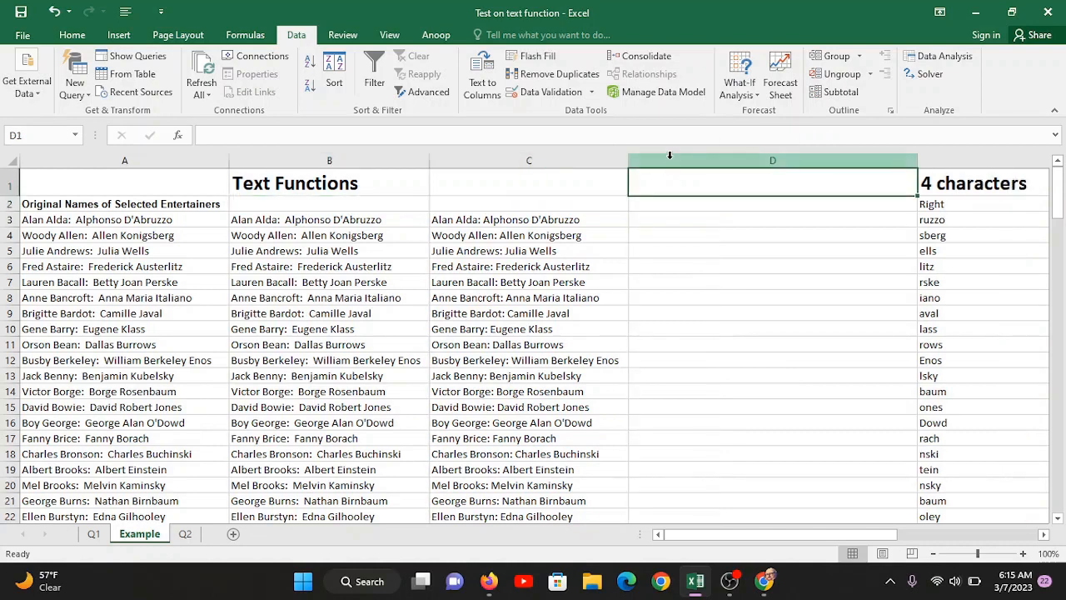
pyautogui.click(712, 267)
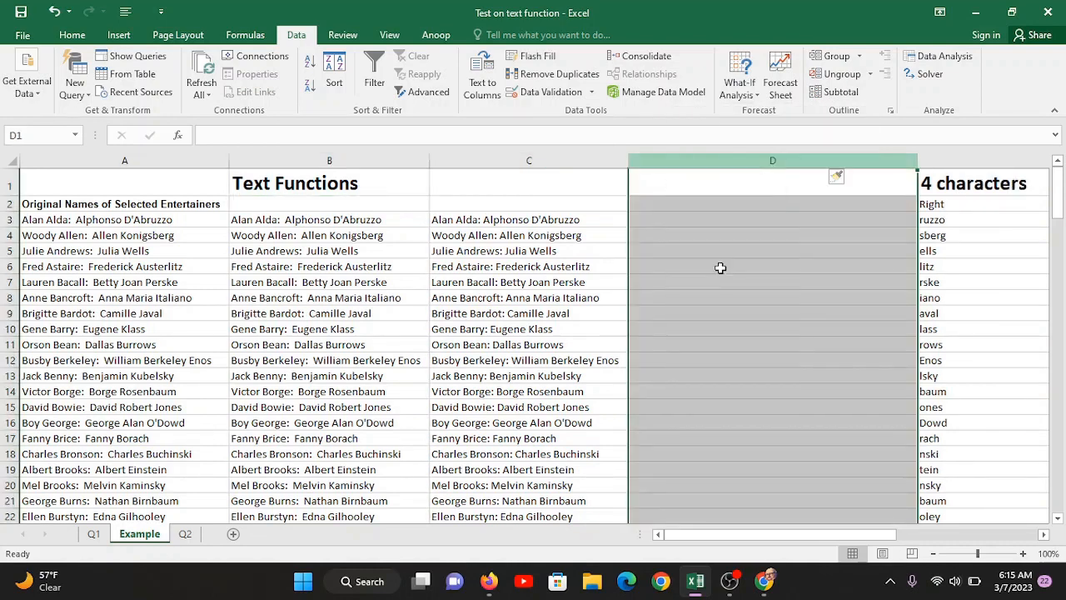
# Step: Narrow the two blank columns D and E so that the 4 characters column sits closer to the names
pyautogui.moveTo(830, 161); pyautogui.dragTo(704, 167)
pyautogui.moveTo(991, 163); pyautogui.dragTo(921, 165)
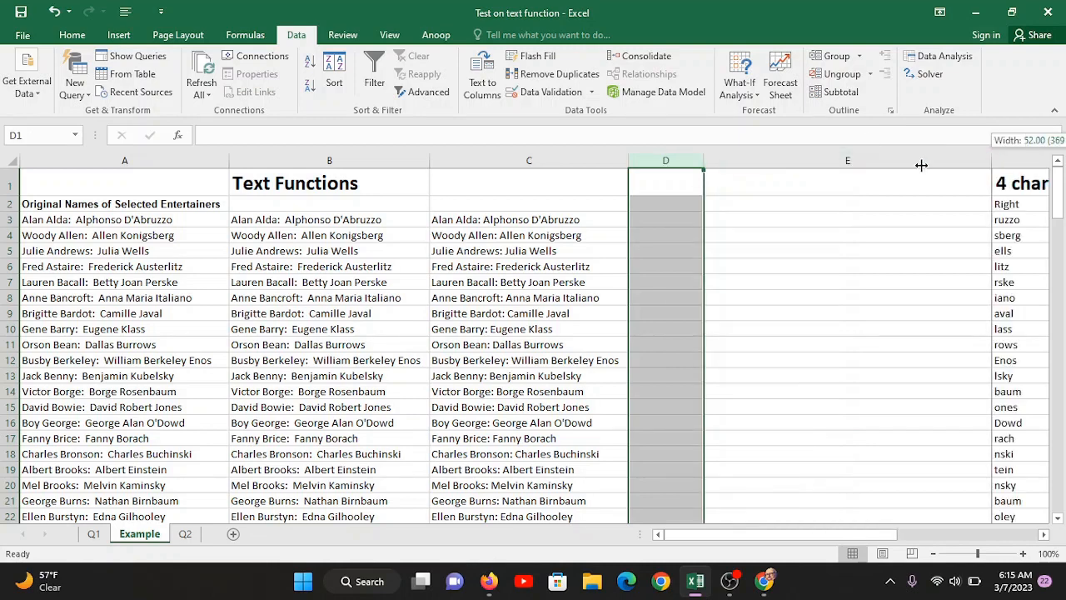
pyautogui.moveTo(801, 173); pyautogui.dragTo(769, 174)
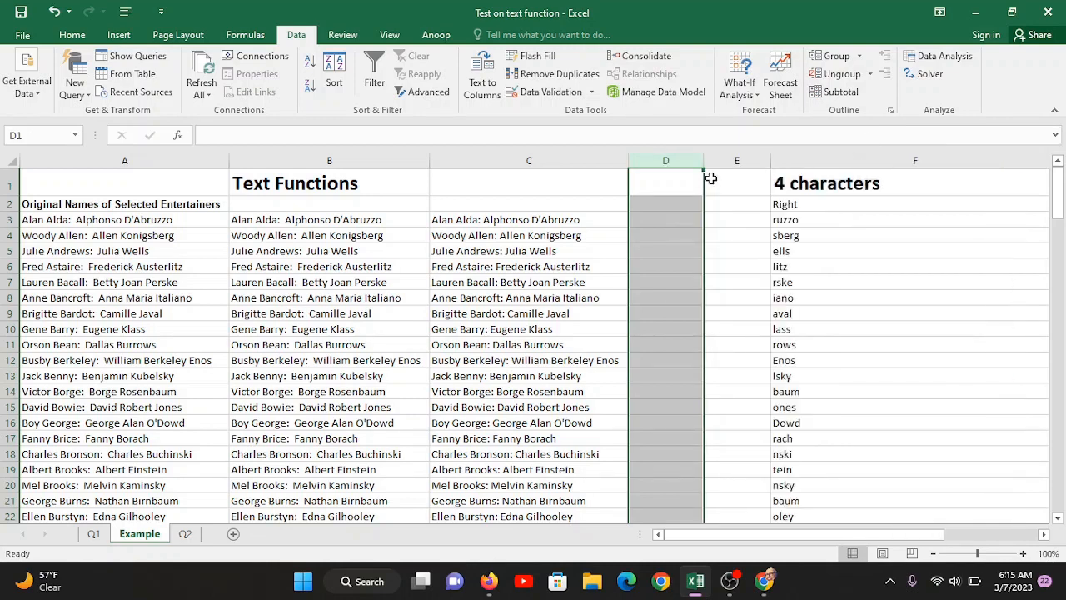
# Step: Enter the headers "Len (1)" in D1 and "Len (2)" in E1
pyautogui.click(697, 186)
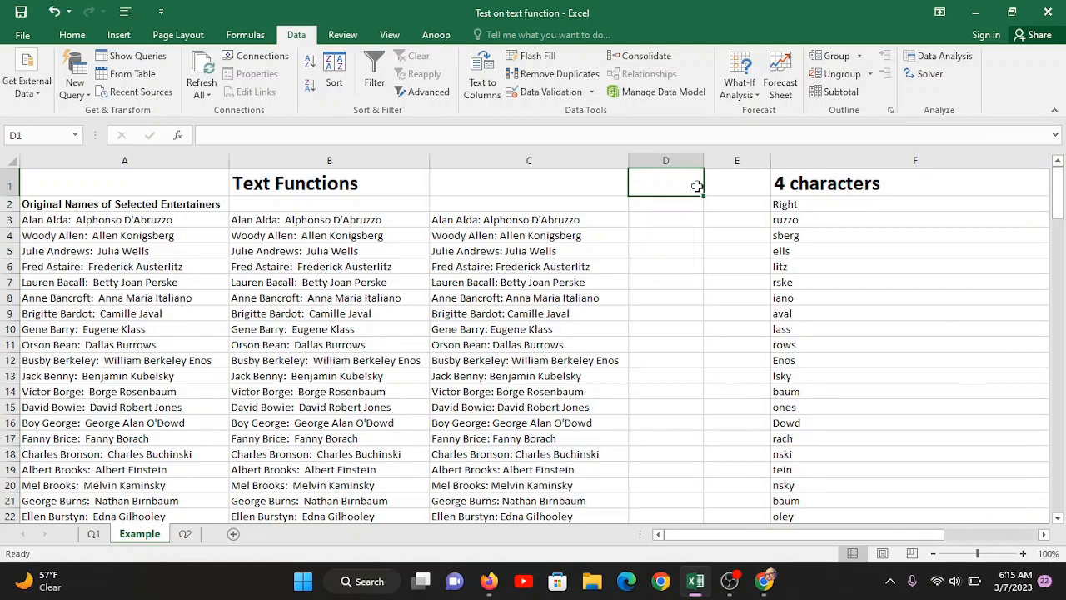
pyautogui.write('Len')
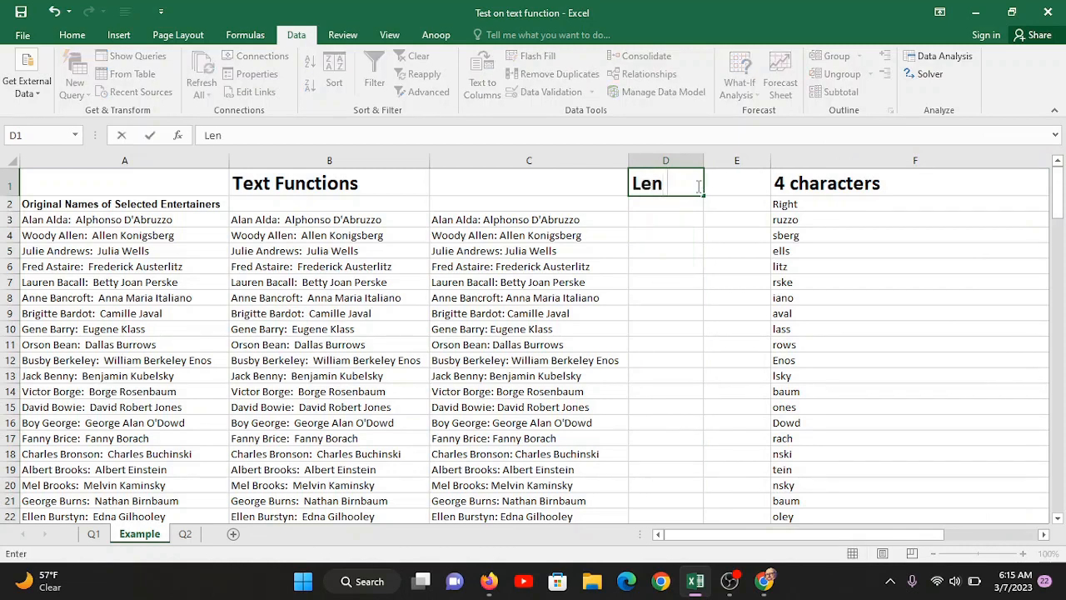
pyautogui.write(' (1)')
pyautogui.click(709, 183)
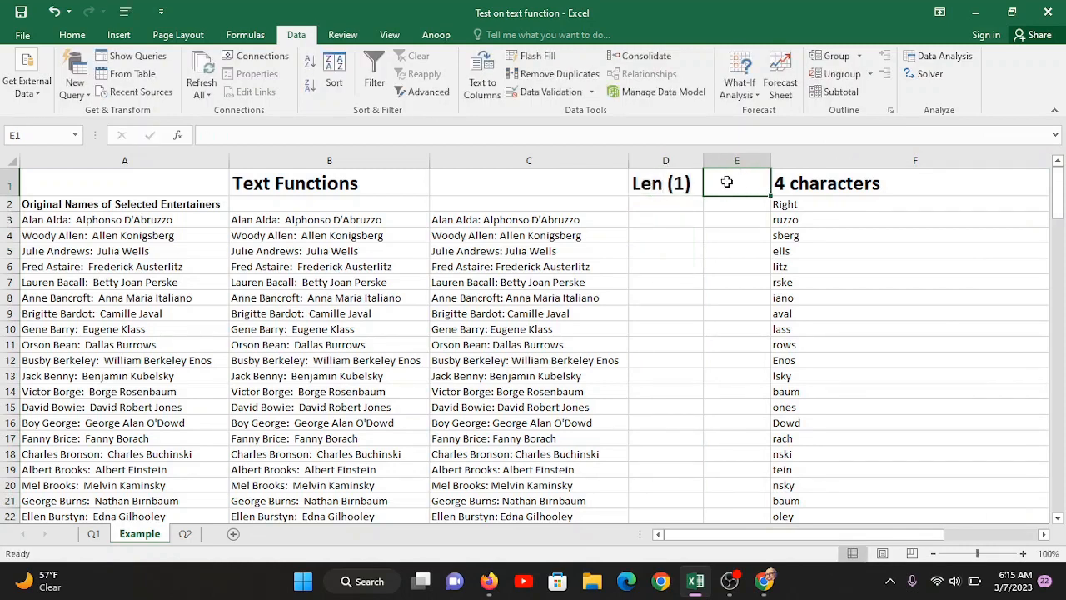
pyautogui.write('Len')
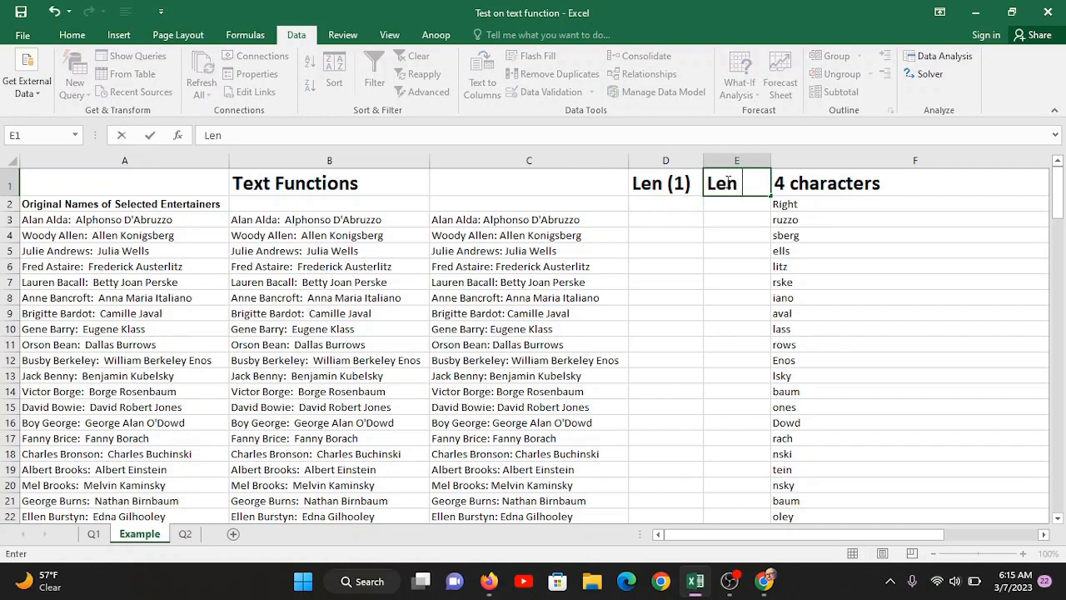
pyautogui.write(' (2)')
# Step: Enter =LEN(B3) in D3 under the Len (1) header
pyautogui.click(670, 219)
pyautogui.write('=len')
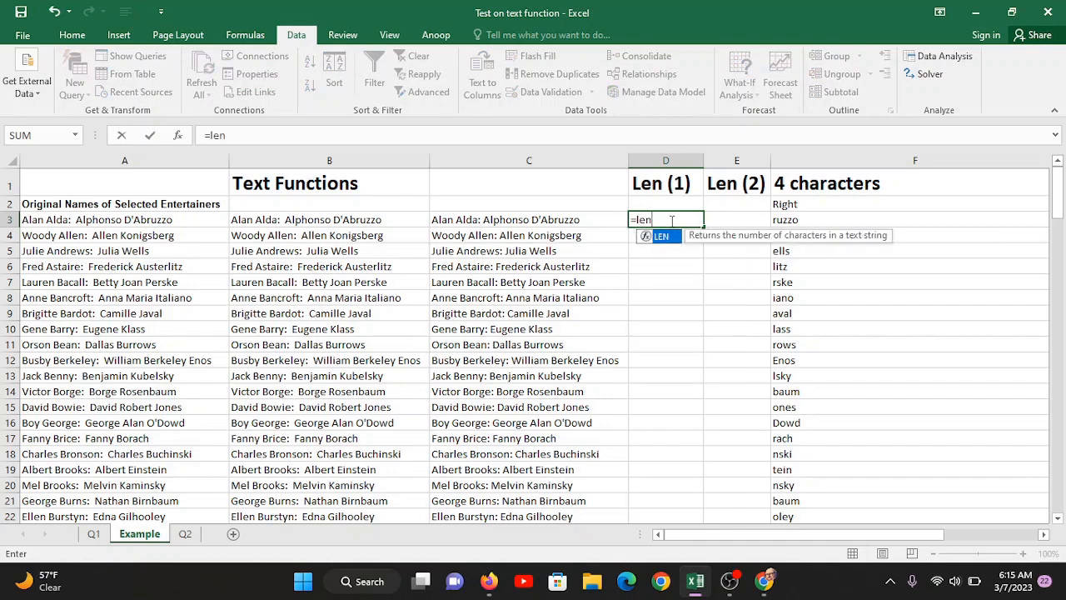
pyautogui.press('Tab')
pyautogui.click(399, 219)
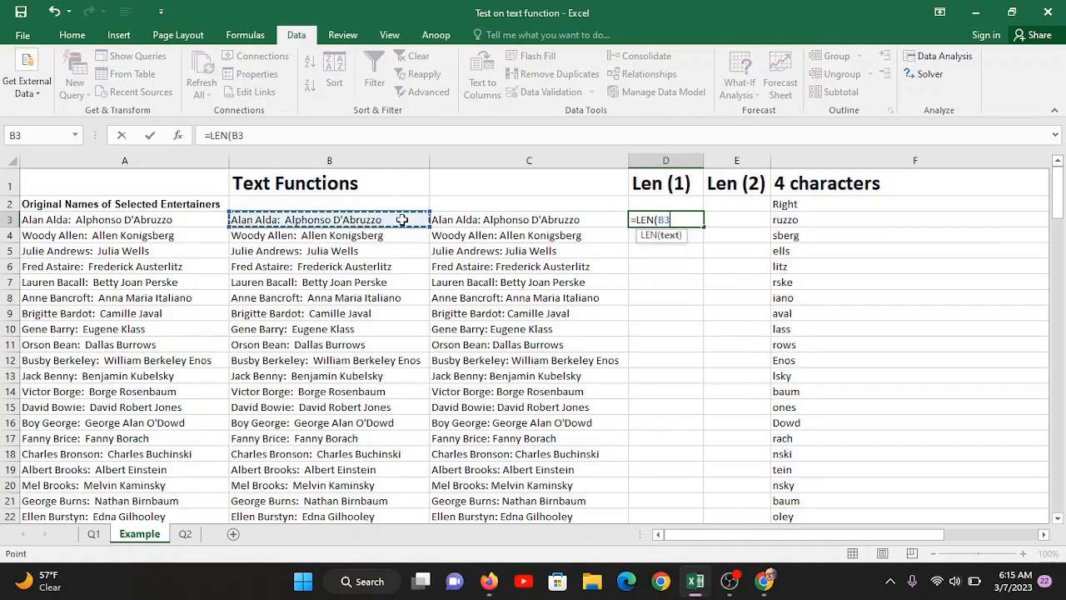
pyautogui.write(')')
pyautogui.press('Return')
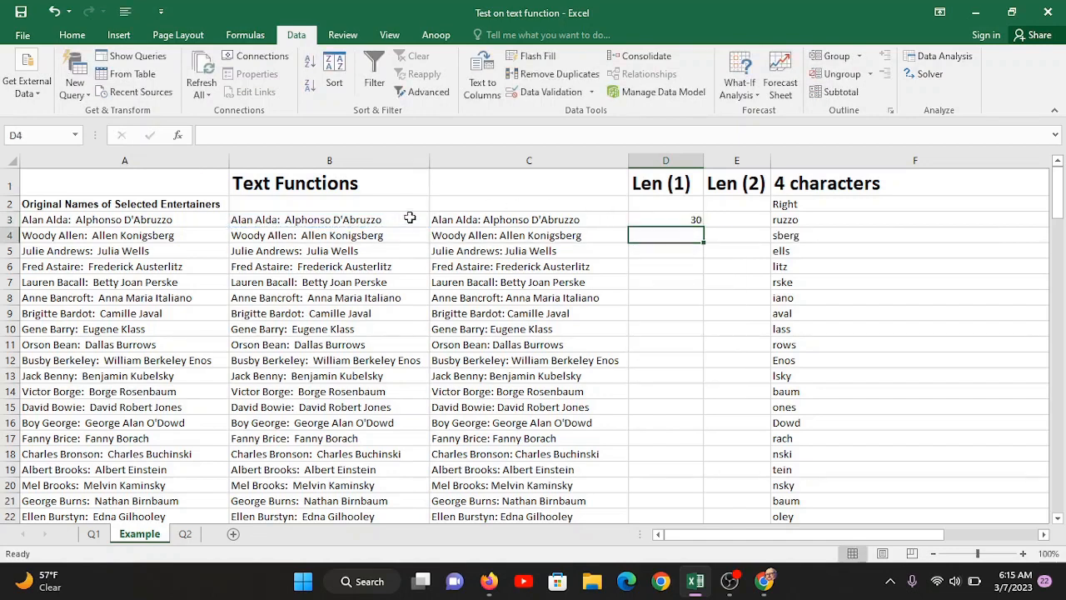
# Step: Enter =LEN(C3) in E3 under the Len (2) header
pyautogui.click(716, 218)
pyautogui.write('=len')
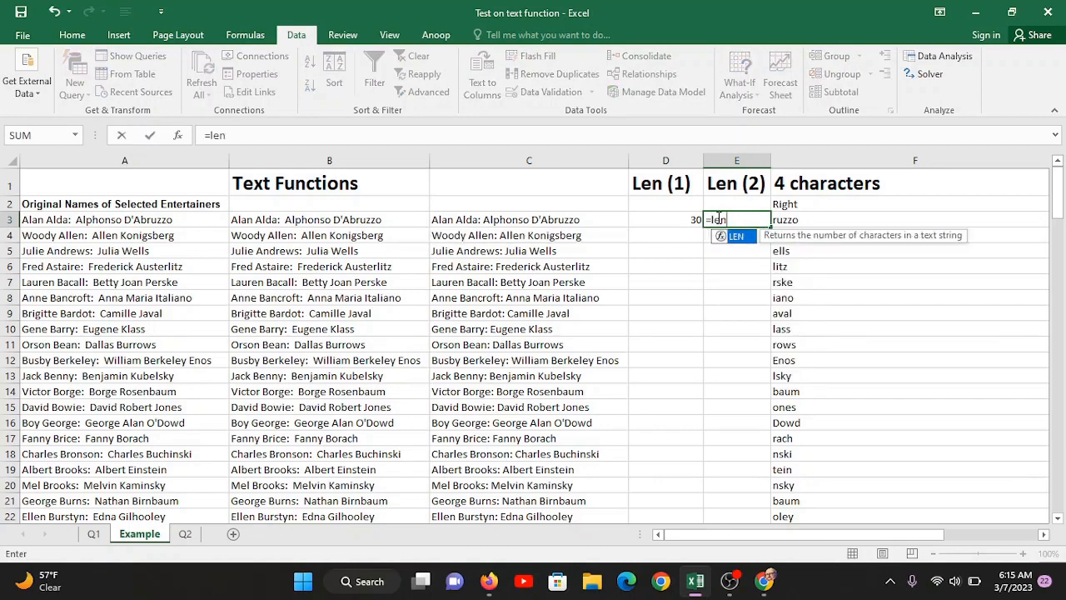
pyautogui.press('Tab')
pyautogui.click(580, 219)
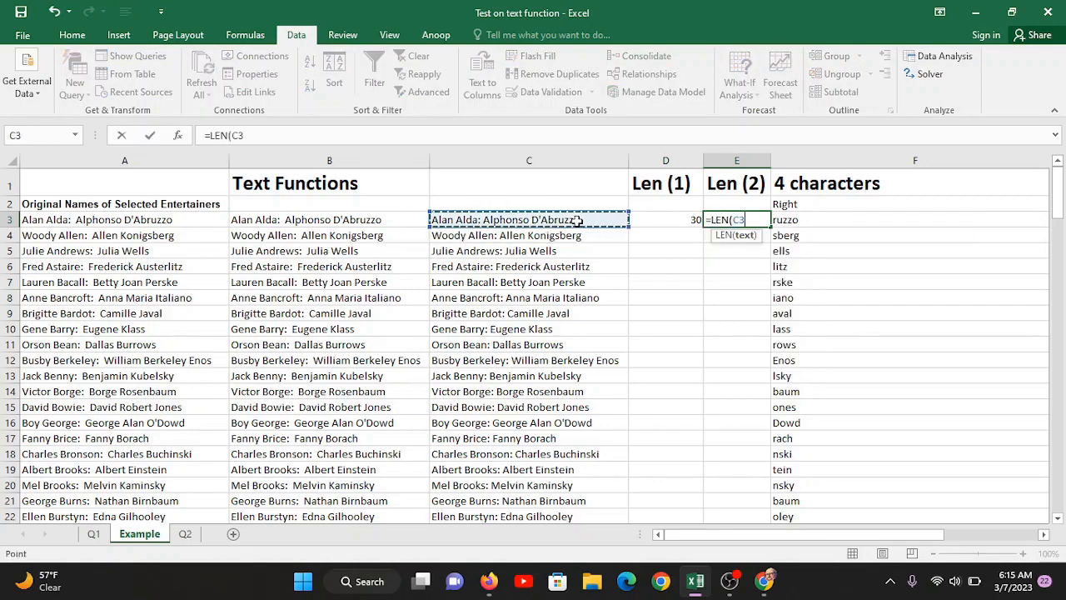
pyautogui.press('Return')
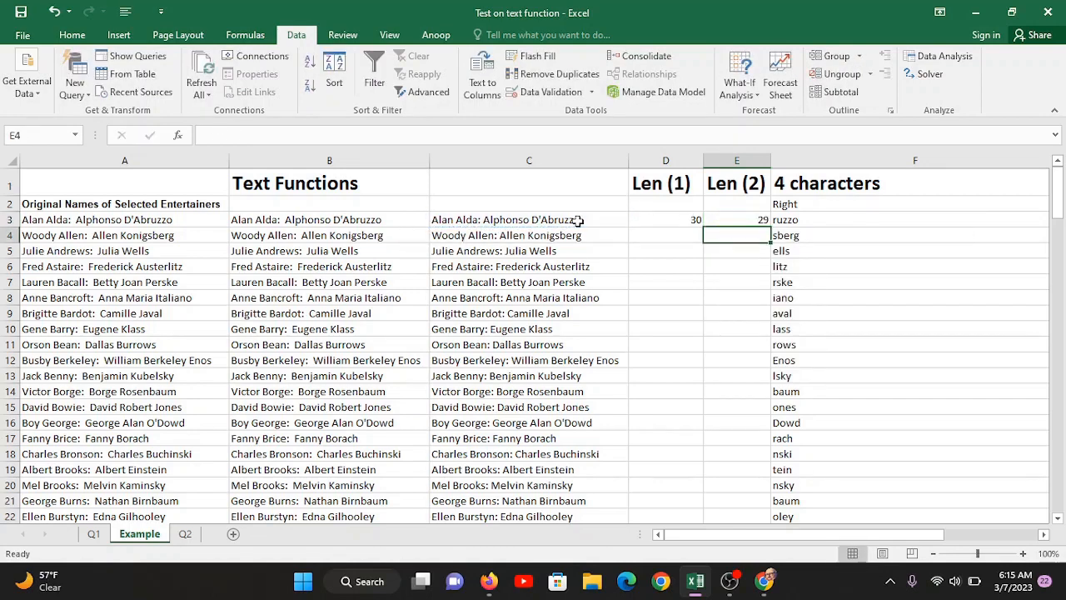
# Step: Copy the LEN formulas in D3 and E3 down their columns and compare the two lengths row by row
pyautogui.click(687, 219)
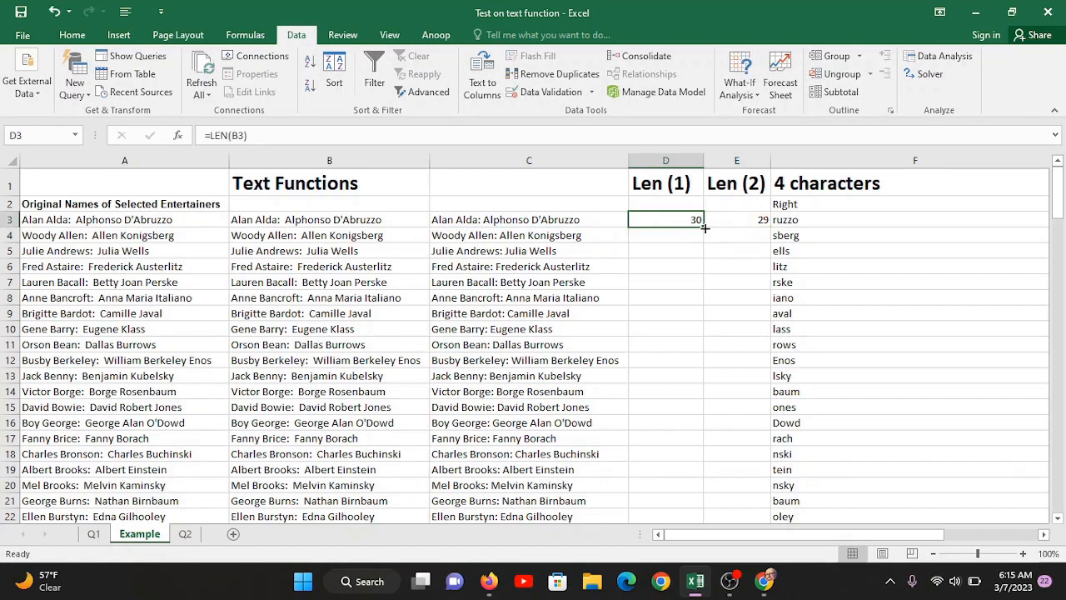
pyautogui.doubleClick(704, 226)
pyautogui.click(729, 216)
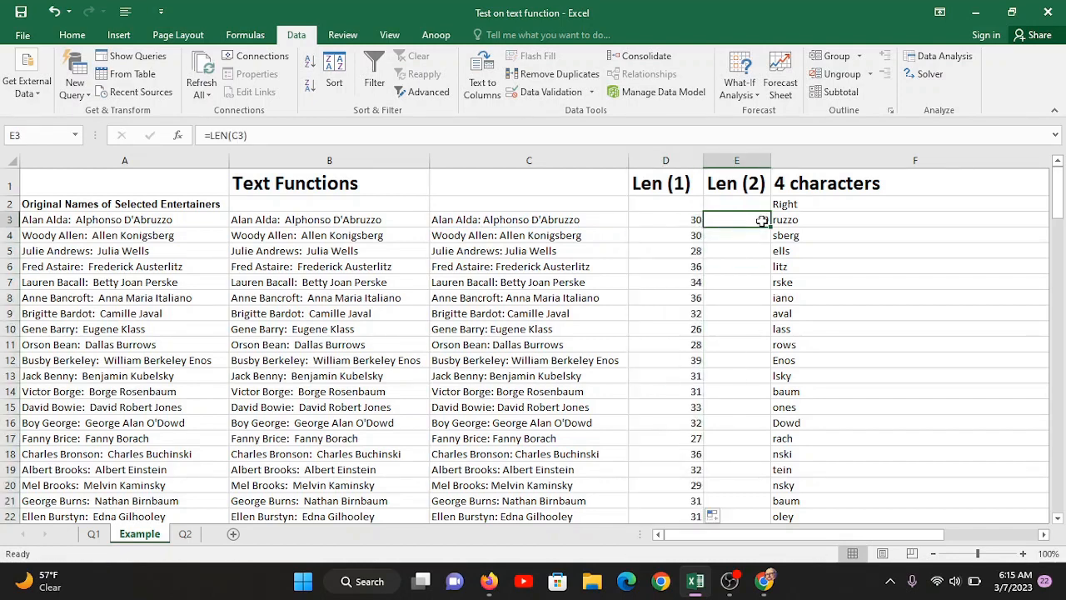
pyautogui.doubleClick(770, 225)
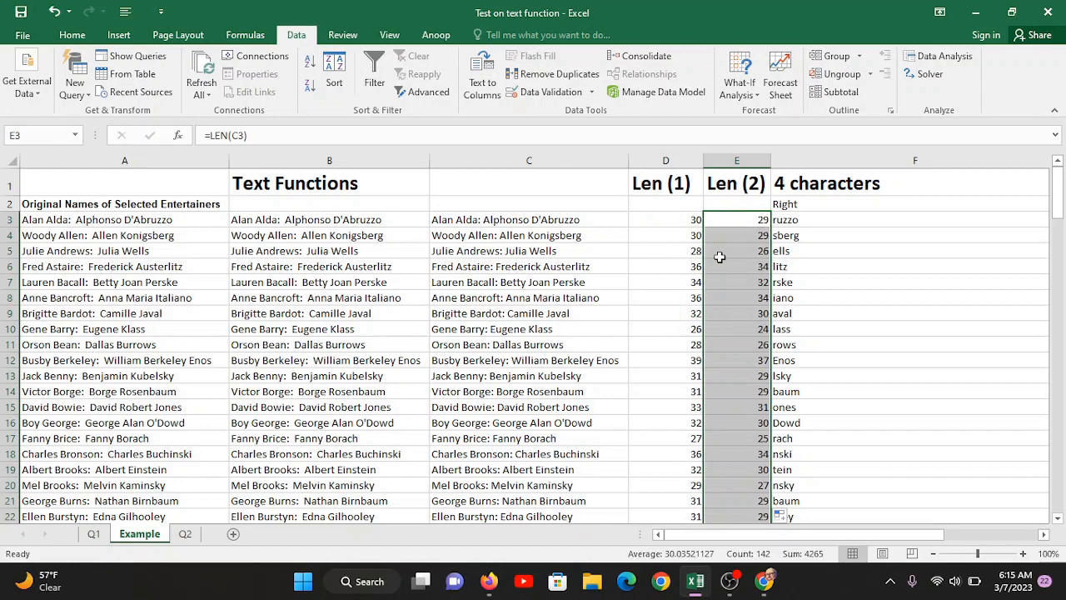
pyautogui.click(690, 250)
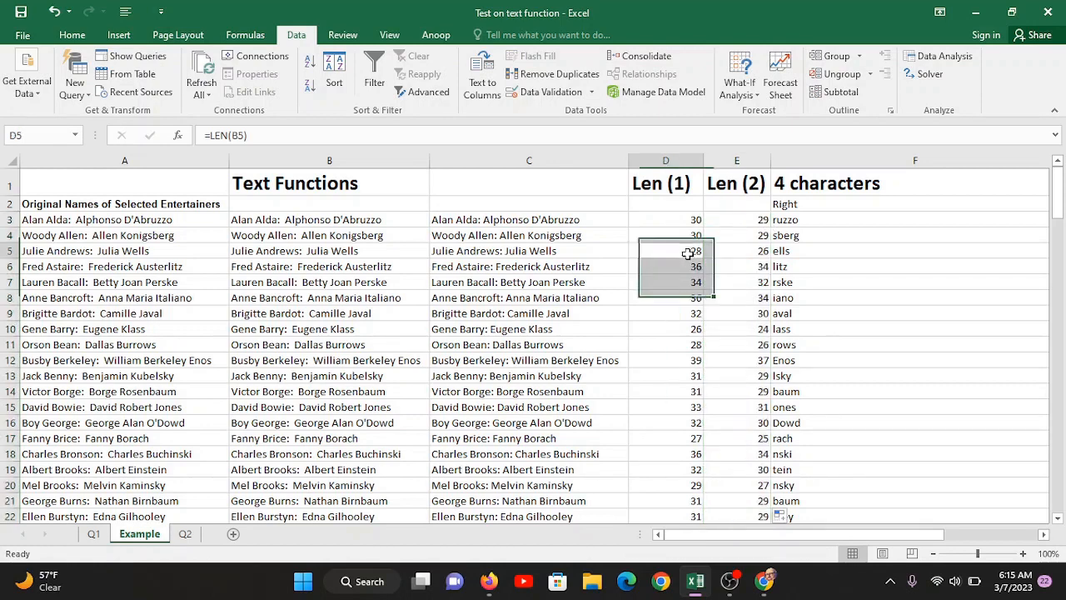
pyautogui.click(739, 253)
pyautogui.click(684, 268)
pyautogui.click(750, 265)
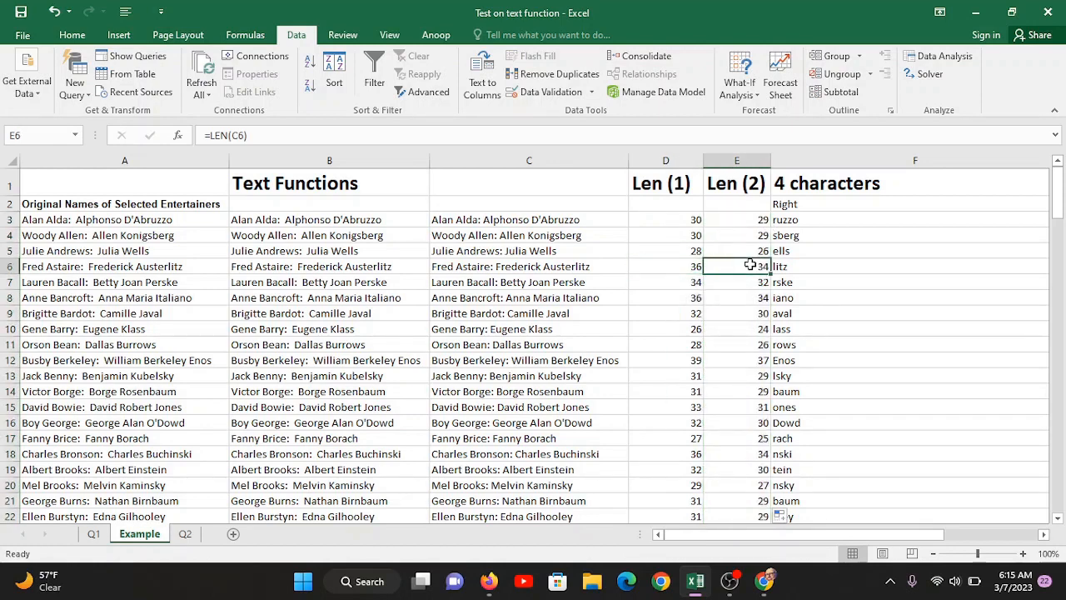
pyautogui.moveTo(693, 234); pyautogui.dragTo(692, 223)
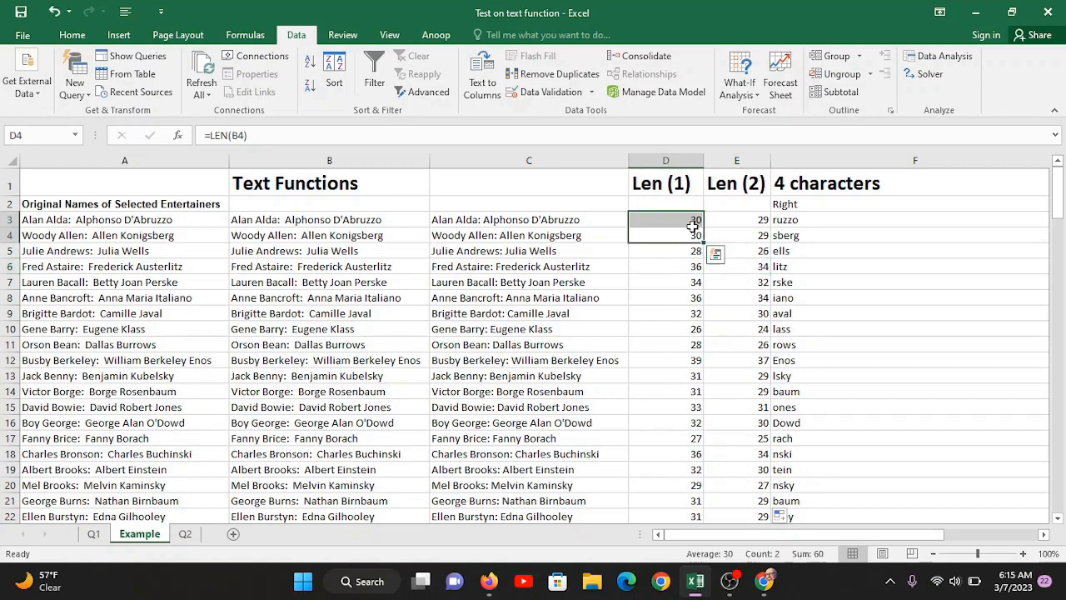
# Step: Insert a blank column between the Len (2) and 4 characters columns
pyautogui.click(796, 161)
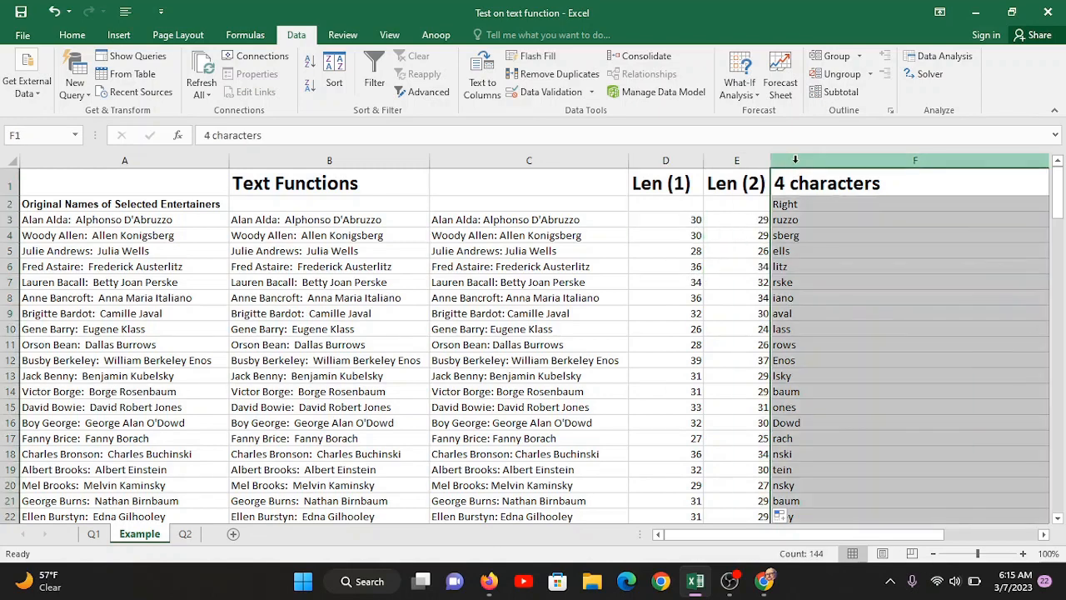
pyautogui.rightClick(797, 163)
pyautogui.click(833, 273)
pyautogui.hscroll(3, 837, 274)
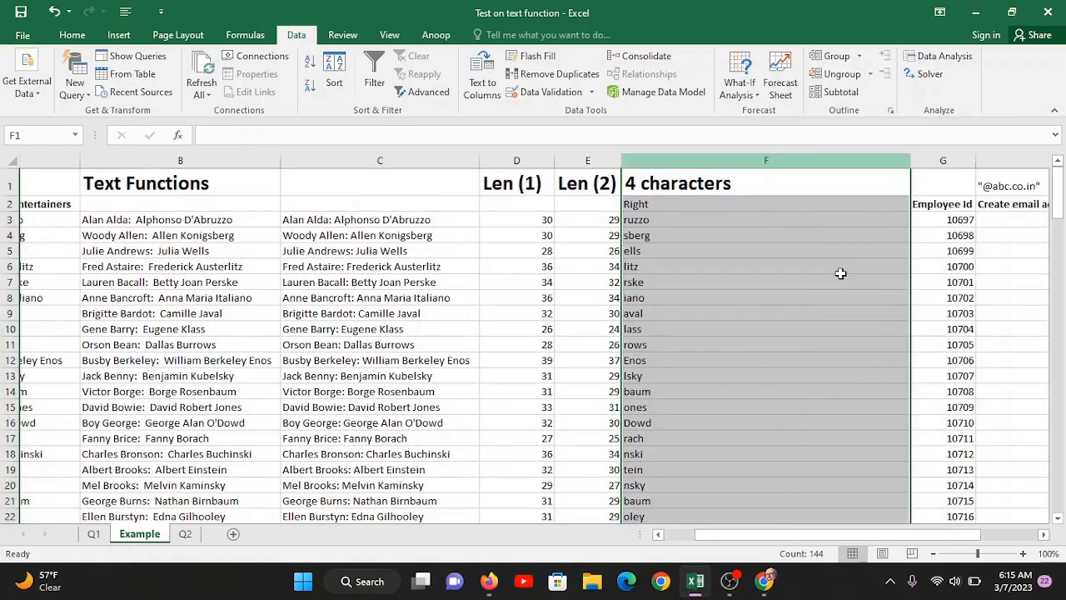
# Step: Enter the header "Difference" in F1 of the new column
pyautogui.click(399, 208)
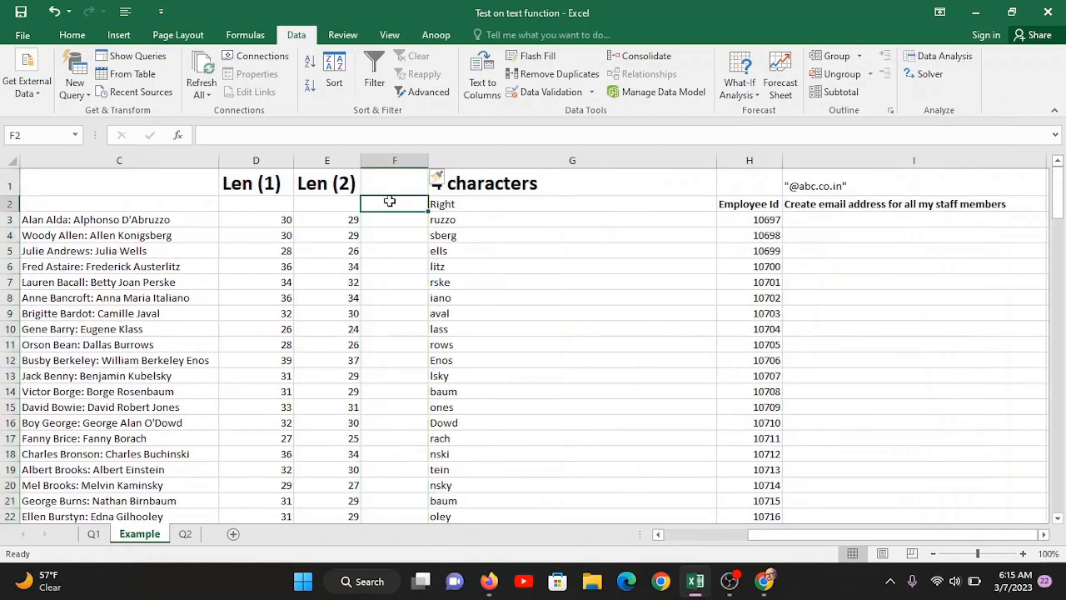
pyautogui.click(392, 182)
pyautogui.write('Di')
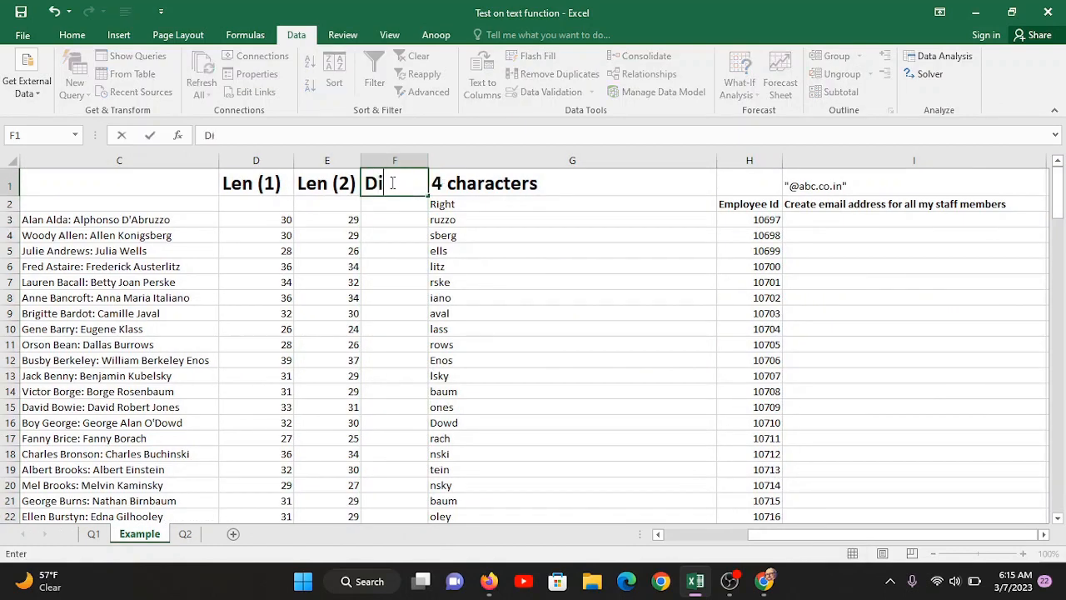
pyautogui.write('fference')
pyautogui.press('Return')
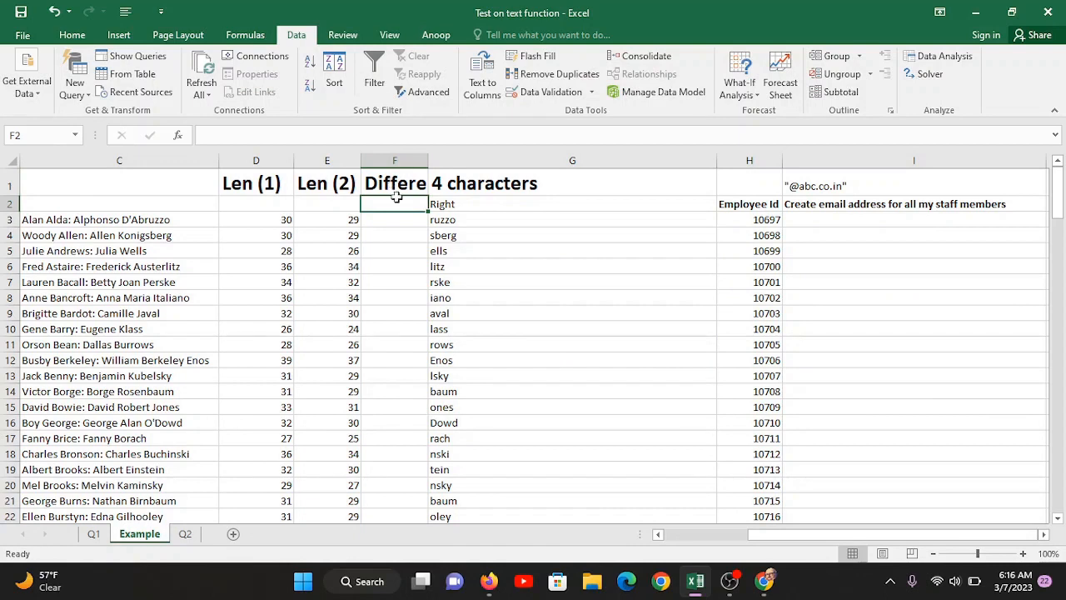
# Step: Enter =D3-E3 in F3 and copy the formula down the whole Difference column
pyautogui.click(398, 218)
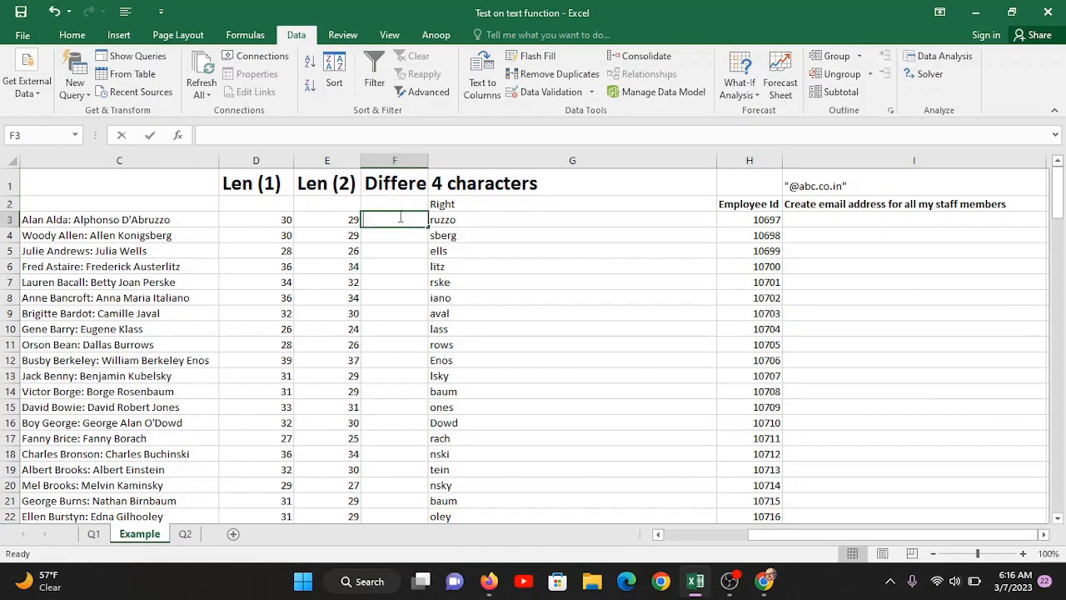
pyautogui.write('=')
pyautogui.click(291, 219)
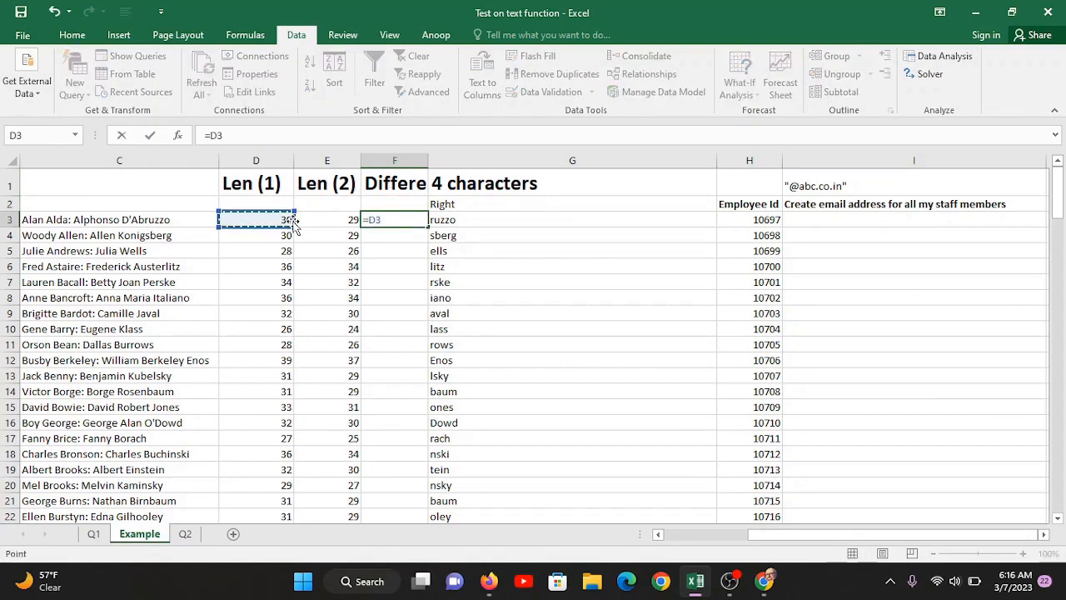
pyautogui.write('-')
pyautogui.click(338, 219)
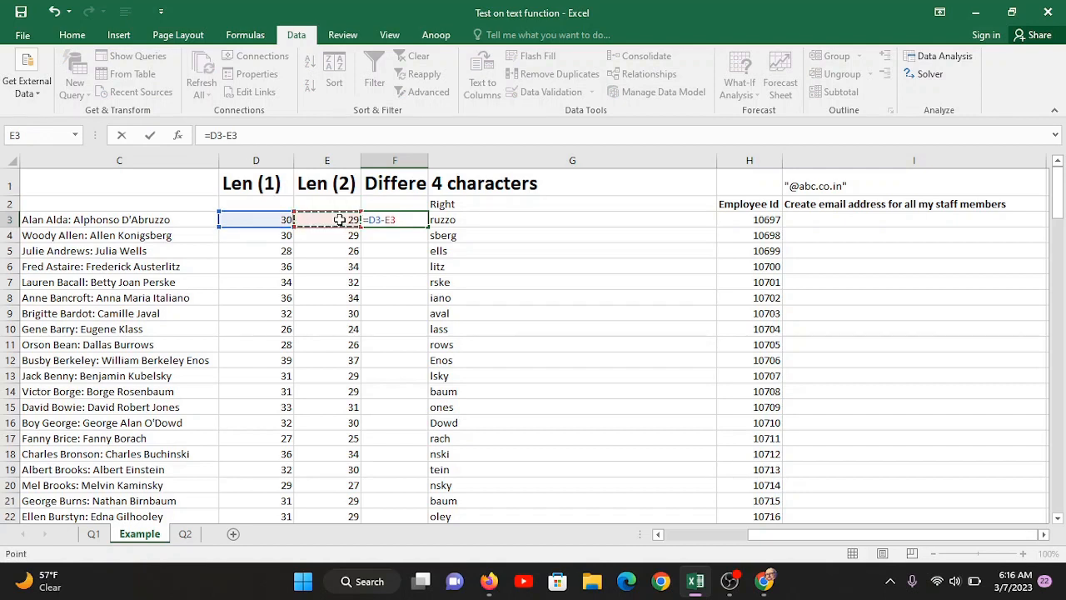
pyautogui.press('Return')
pyautogui.click(383, 220)
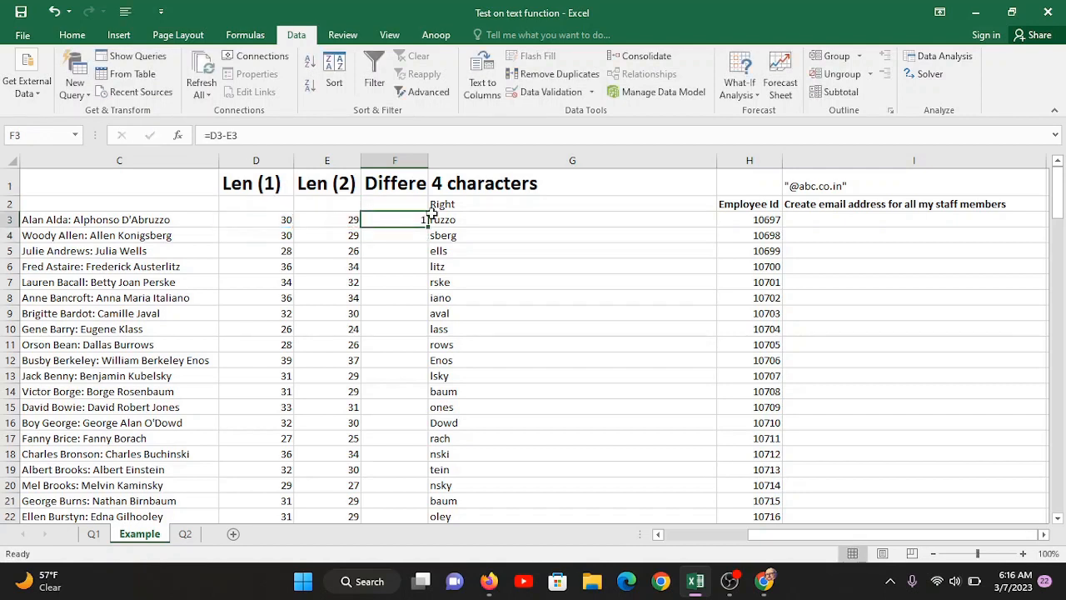
pyautogui.doubleClick(428, 226)
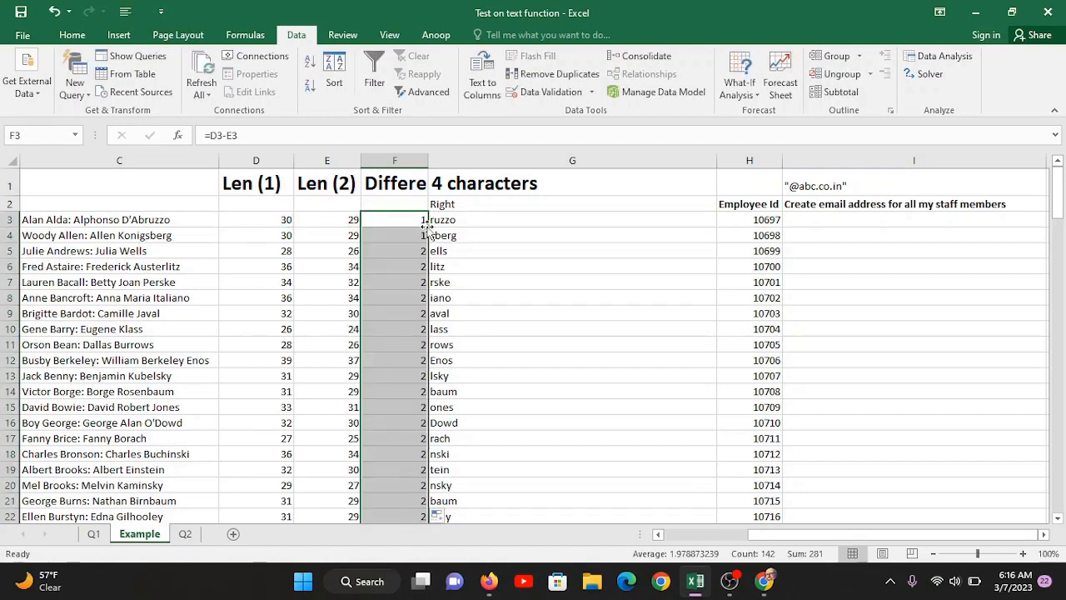
# Step: Examine the Difference column far down the list, comparing it with both length columns, and return to A1
pyautogui.click(407, 247)
pyautogui.press('Down')
pyautogui.press('Down')
pyautogui.press('Down')
pyautogui.press('Down')
pyautogui.press('Down')
pyautogui.press('Down')
pyautogui.press('Down')
pyautogui.press('Down')
pyautogui.press('Down')
pyautogui.press('Down')
pyautogui.press('Down')
pyautogui.press('Down')
pyautogui.press('Down')
pyautogui.press('Down')
pyautogui.press('Down')
pyautogui.press('Down')
pyautogui.press('Down')
pyautogui.press('Down')
pyautogui.press('Down')
pyautogui.press('Down')
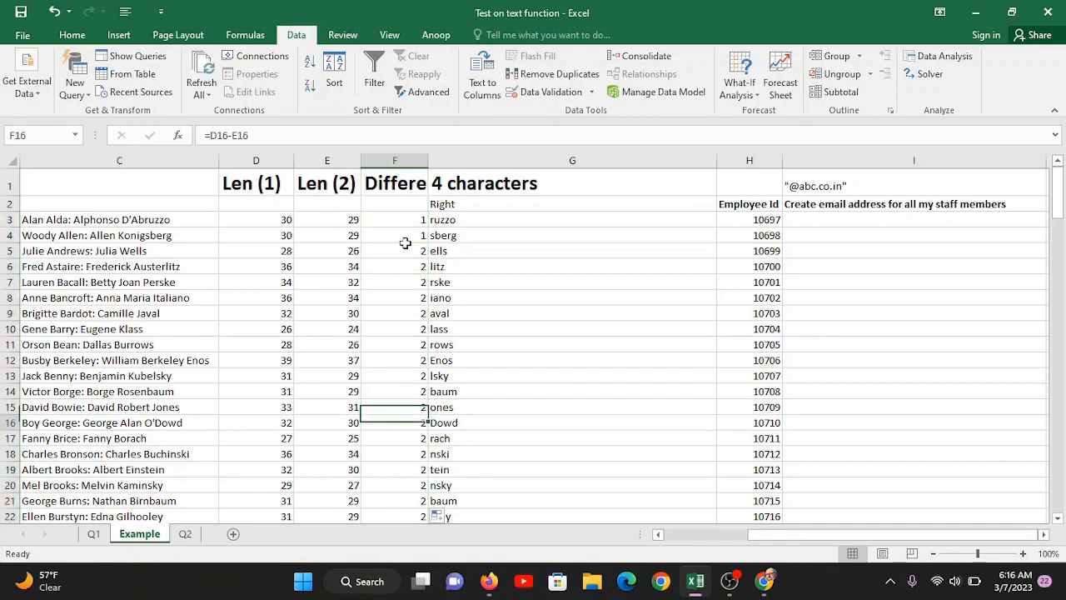
pyautogui.press('Down')
pyautogui.press('Down')
pyautogui.press('Down')
pyautogui.press('Down')
pyautogui.press('Down')
pyautogui.press('Down')
pyautogui.press('Down')
pyautogui.press('Down')
pyautogui.press('Down')
pyautogui.press('Down')
pyautogui.press('Down')
pyautogui.press('Down')
pyautogui.press('Down')
pyautogui.press('Down')
pyautogui.press('Down')
pyautogui.press('Down')
pyautogui.press('Down')
pyautogui.press('Down')
pyautogui.press('Down')
pyautogui.press('Down')
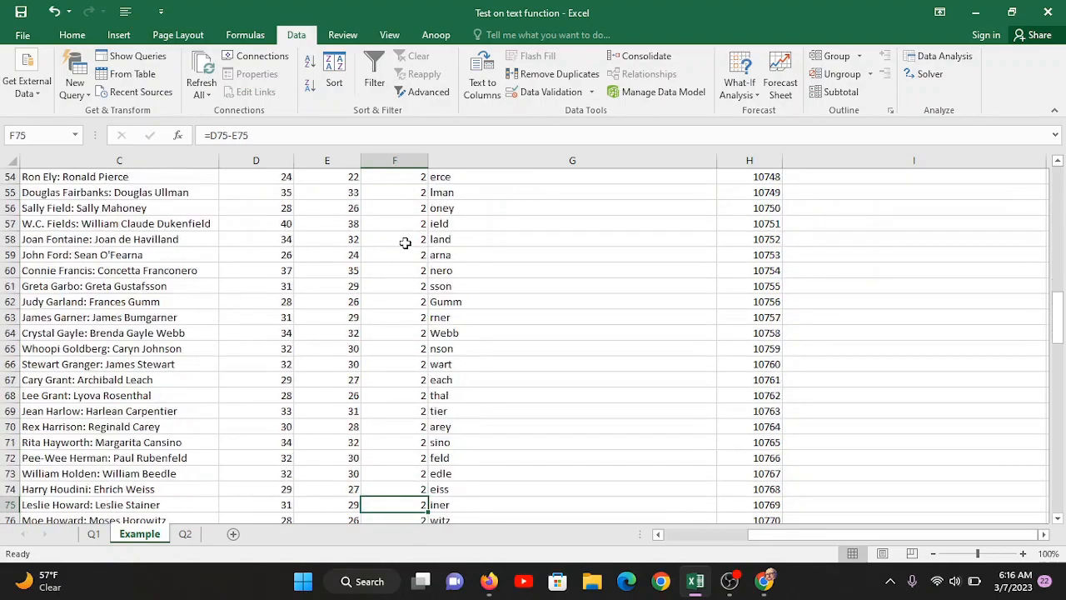
pyautogui.press('Down')
pyautogui.press('Down')
pyautogui.press('Up')
pyautogui.press('Up')
pyautogui.press('Up')
pyautogui.press('Up')
pyautogui.press('Up')
pyautogui.press('Up')
pyautogui.press('Up')
pyautogui.press('Up')
pyautogui.press('Up')
pyautogui.press('Up')
pyautogui.press('Up')
pyautogui.press('Up')
pyautogui.press('Up')
pyautogui.press('Up')
pyautogui.press('Up')
pyautogui.press('Up')
pyautogui.press('Up')
pyautogui.press('Up')
pyautogui.press('Up')
pyautogui.press('Up')
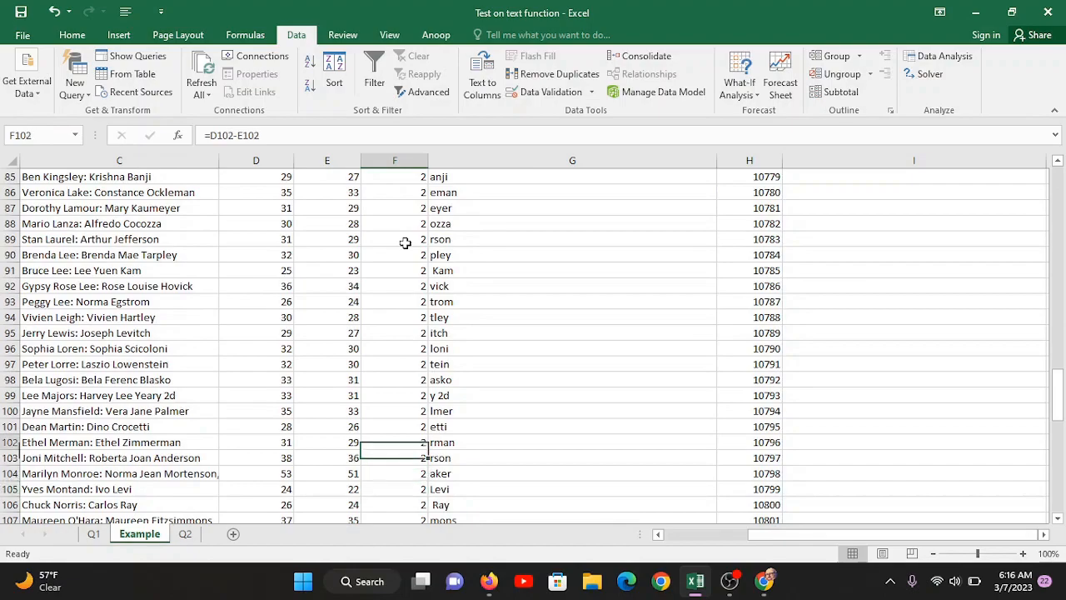
pyautogui.press('Up')
pyautogui.press('Up')
pyautogui.press('Up')
pyautogui.press('Up')
pyautogui.press('Up')
pyautogui.press('Up')
pyautogui.press('Up')
pyautogui.press('Up')
pyautogui.press('Up')
pyautogui.press('Up')
pyautogui.press('Up')
pyautogui.press('Up')
pyautogui.press('Up')
pyautogui.press('Up')
pyautogui.press('Up')
pyautogui.press('Up')
pyautogui.press('Up')
pyautogui.press('Up')
pyautogui.press('Up')
pyautogui.press('Up')
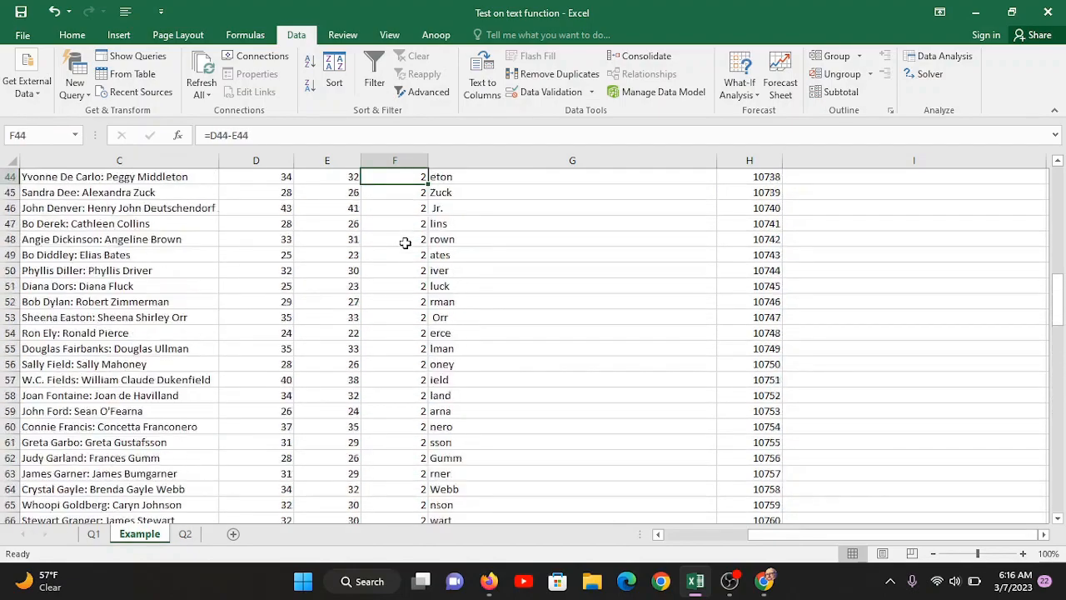
pyautogui.press('Up')
pyautogui.press('Up')
pyautogui.press('Up')
pyautogui.press('Up')
pyautogui.press('Up')
pyautogui.press('Up')
pyautogui.press('Up')
pyautogui.press('Up')
pyautogui.press('Up')
pyautogui.press('Up')
pyautogui.press('Up')
pyautogui.press('Up')
pyautogui.press('Left')
pyautogui.press('Left')
pyautogui.press('Left')
pyautogui.press('Left')
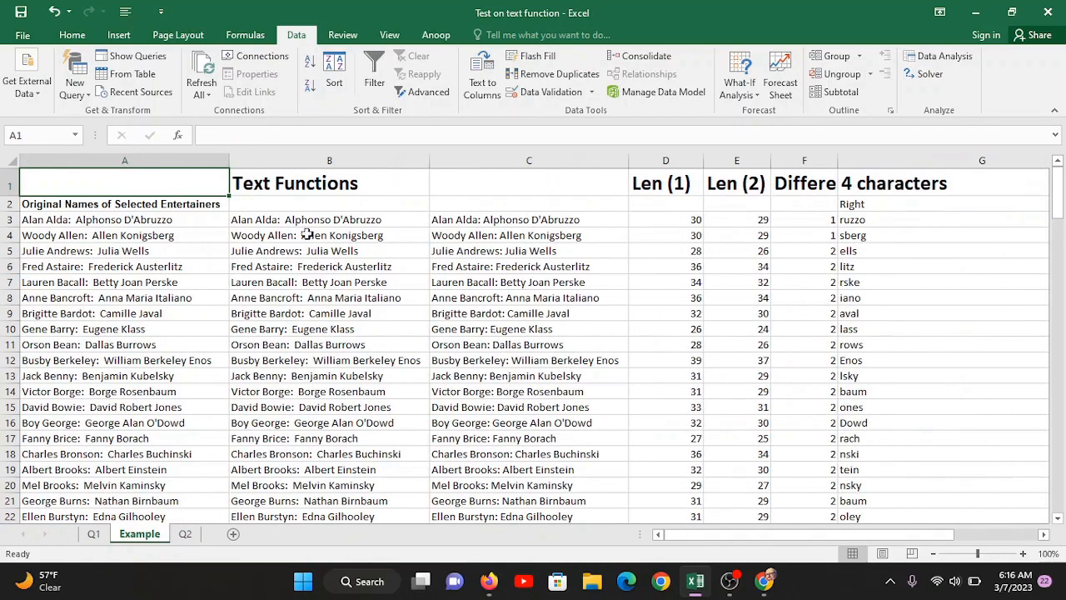
# Step: Enter the header "Trim" in C1 above the trimmed names
pyautogui.click(316, 224)
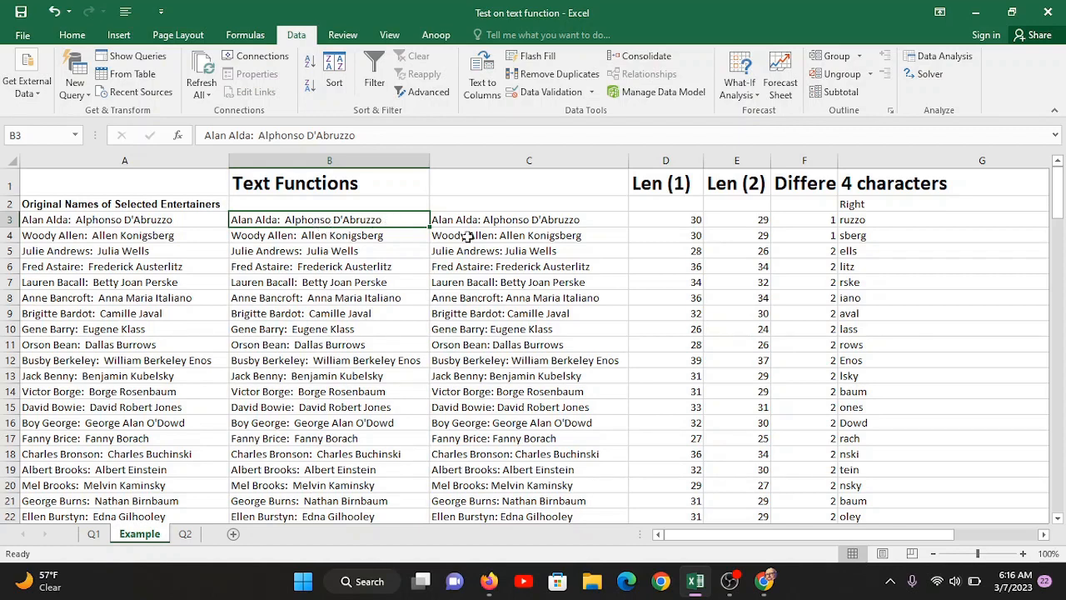
pyautogui.click(495, 187)
pyautogui.hotkey('ctrl', 'shift', 'Down')
pyautogui.click(494, 193)
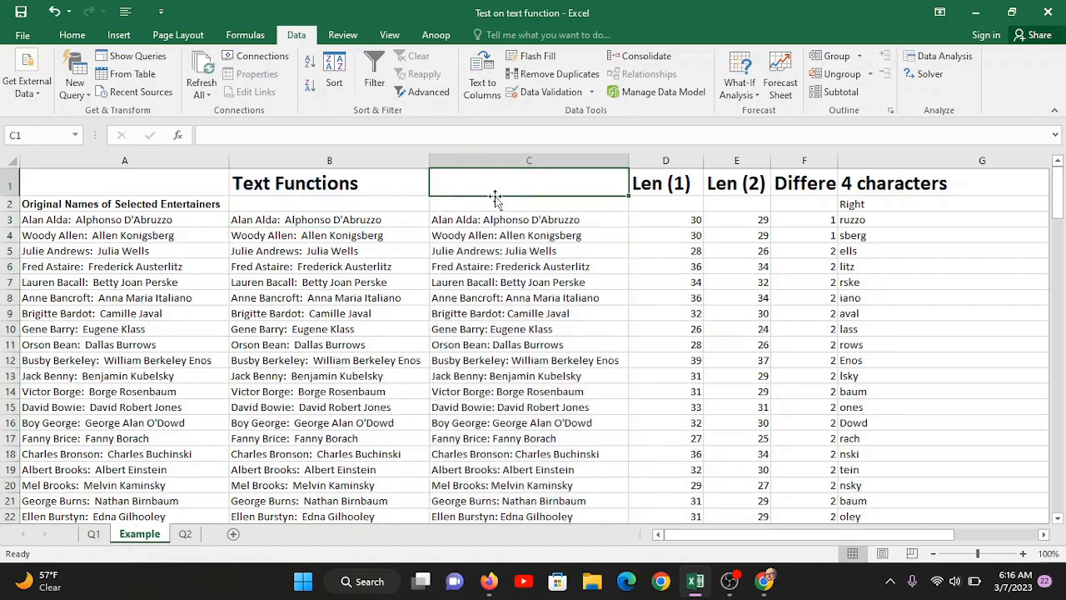
pyautogui.click(492, 204)
pyautogui.click(492, 192)
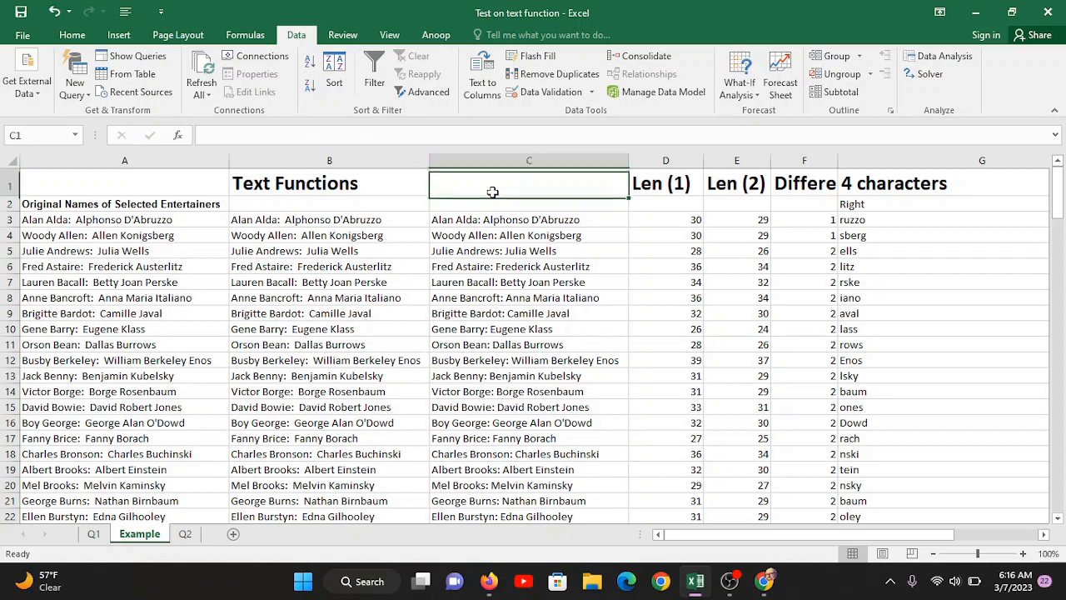
pyautogui.write('Trim')
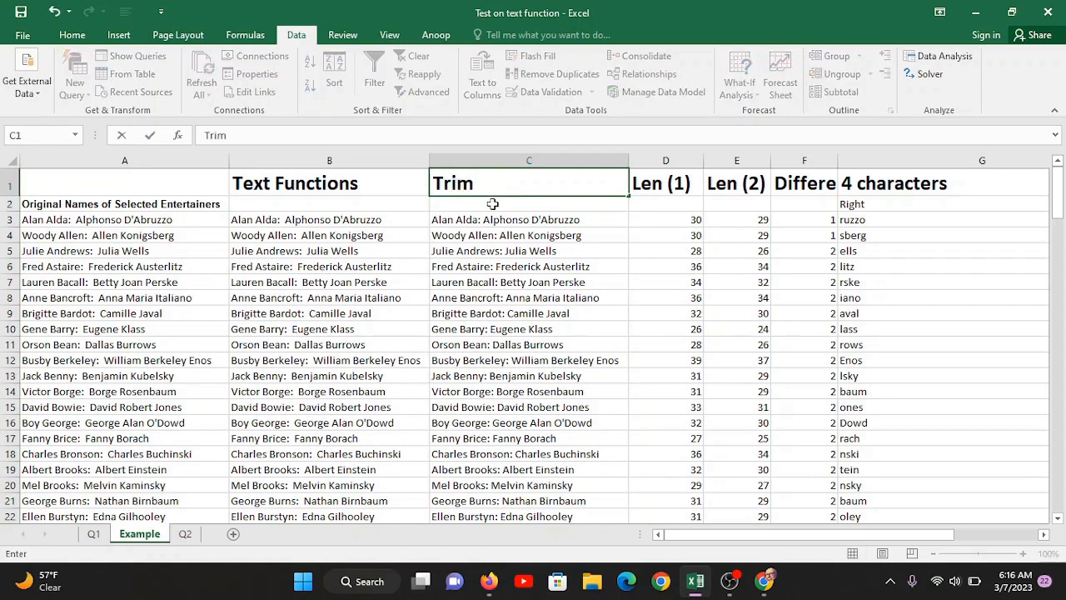
pyautogui.press('Return')
pyautogui.press('Return')
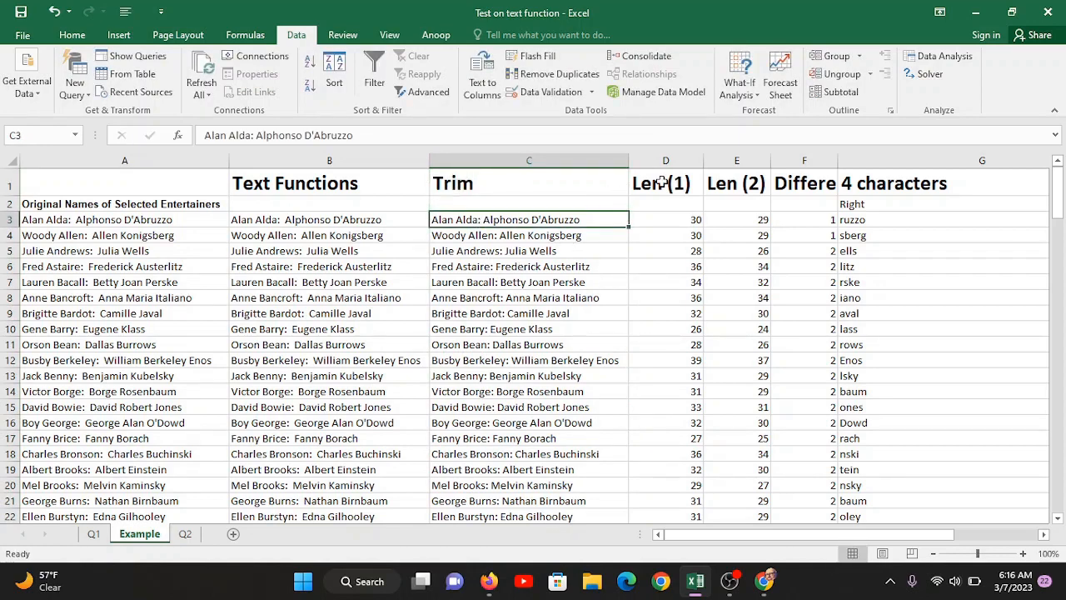
# Step: Shade the Len (1), Len (2) and Difference header cells D1:F1 with a light blue-grey fill
pyautogui.moveTo(662, 183); pyautogui.dragTo(793, 183)
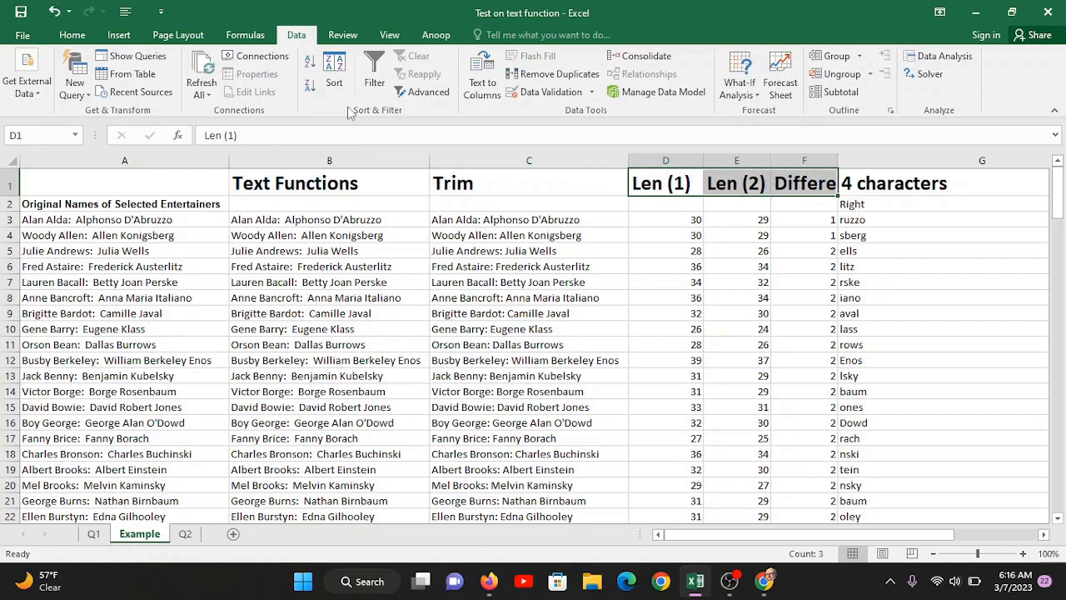
pyautogui.click(71, 34)
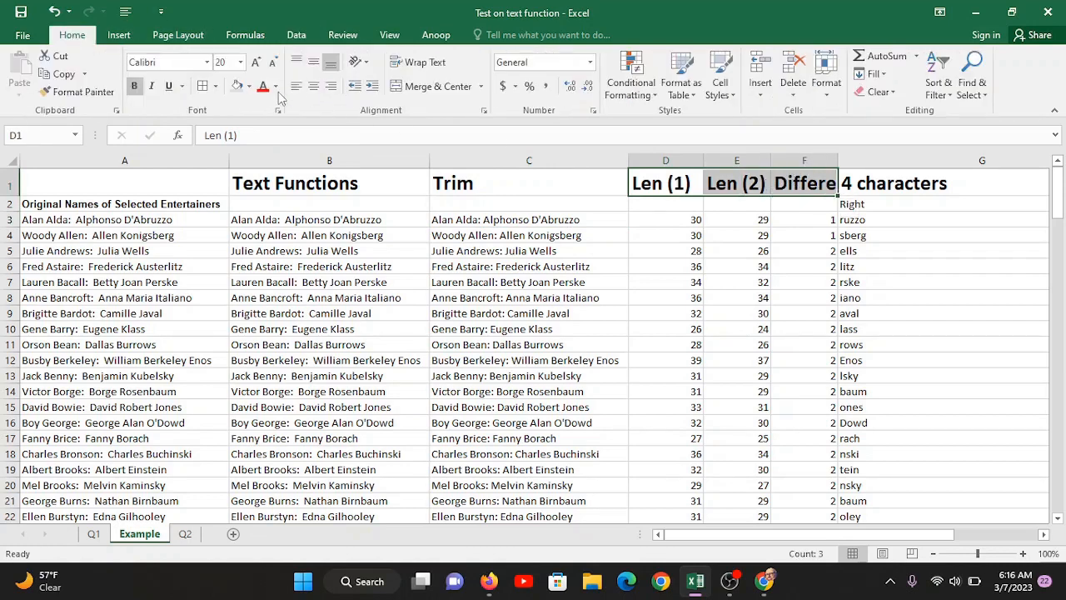
pyautogui.click(237, 85)
pyautogui.click(798, 303)
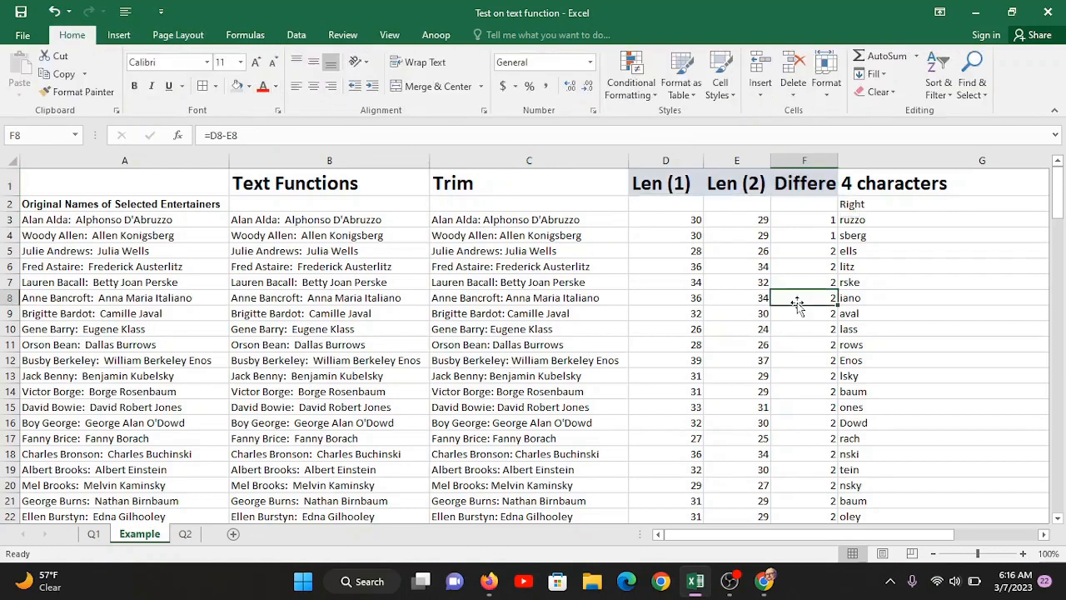
# Step: Review the header cells and the RIGHT formulas in G3 and G4 of the 4 characters column
pyautogui.click(871, 183)
pyautogui.press('Right')
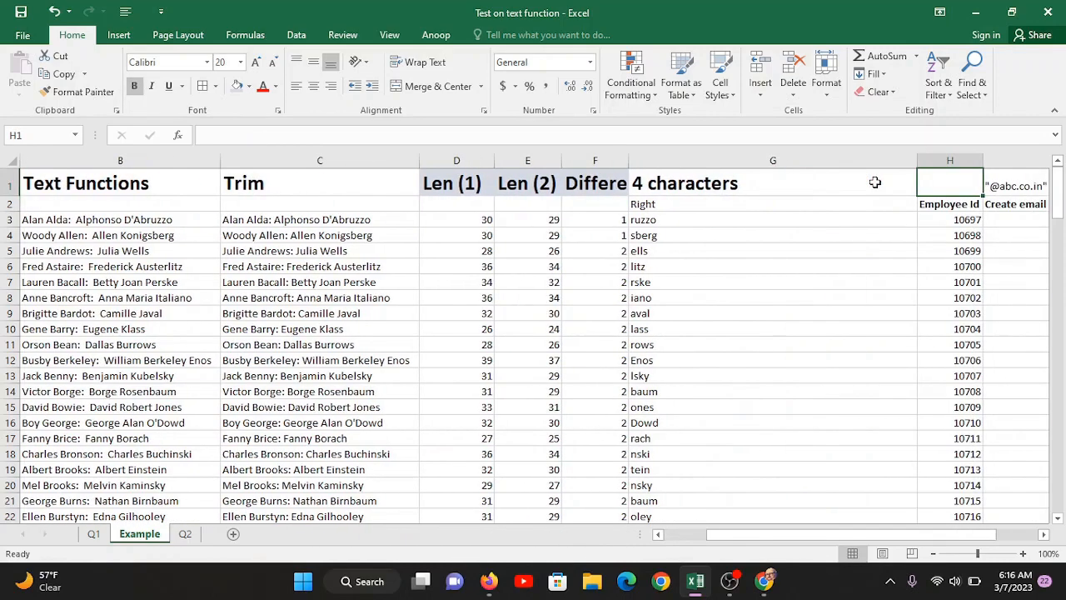
pyautogui.click(675, 203)
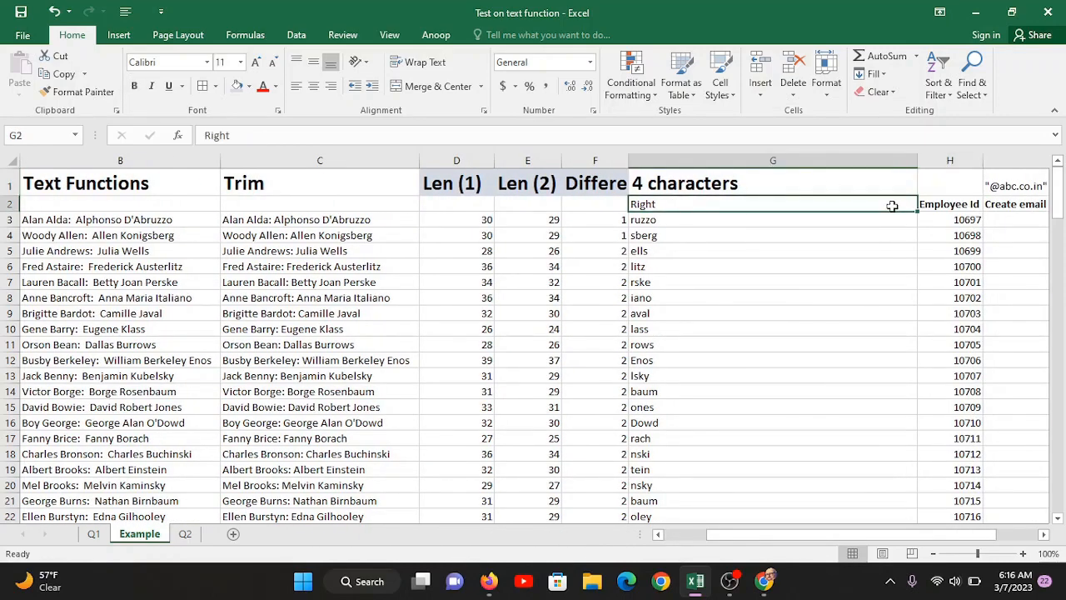
pyautogui.click(816, 222)
pyautogui.click(816, 234)
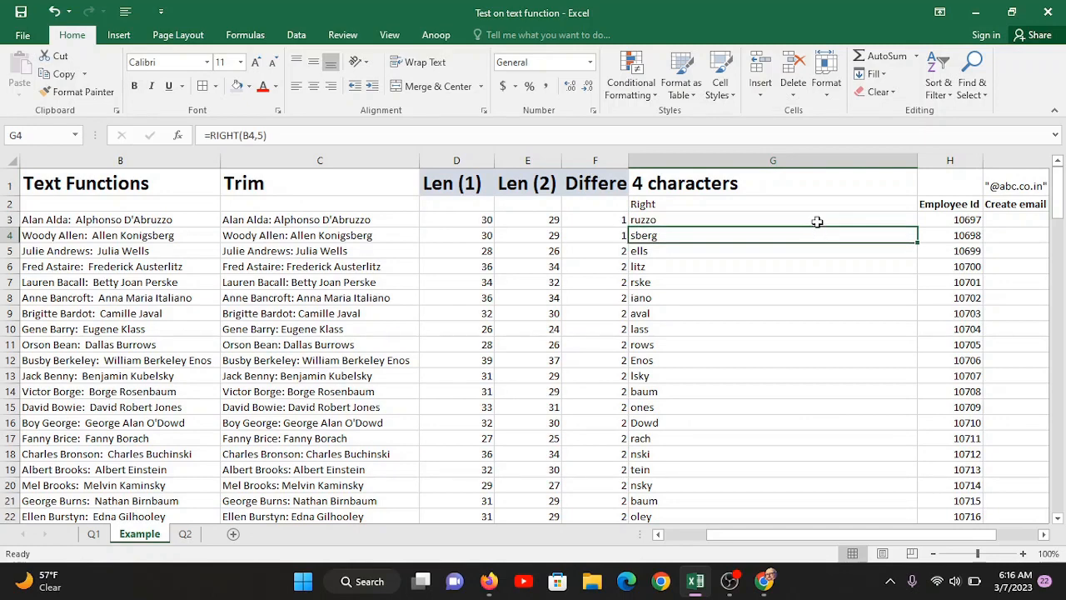
pyautogui.click(816, 222)
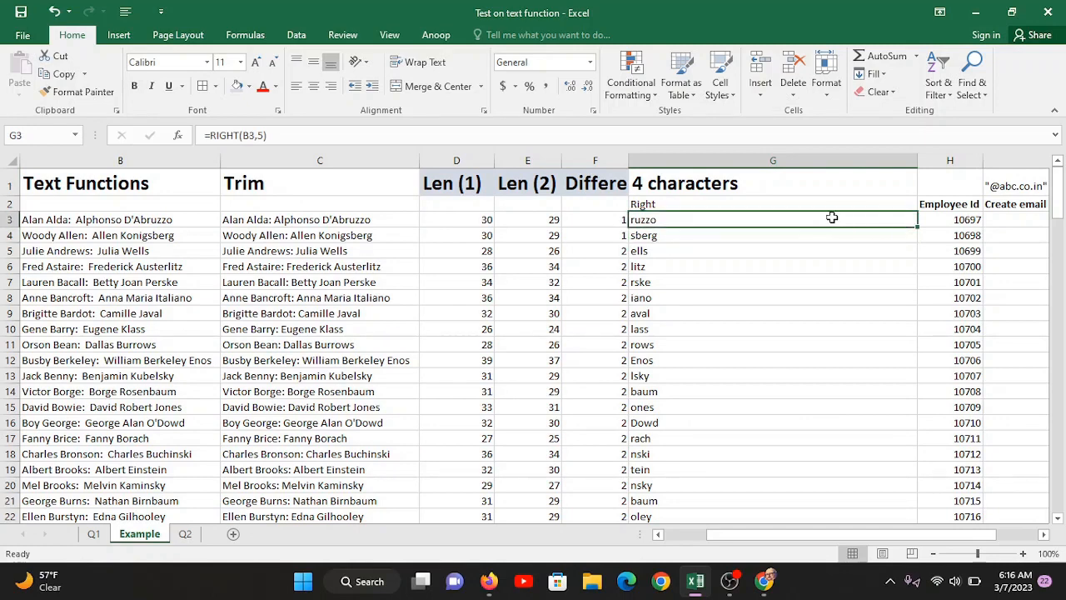
# Step: Copy the =RIGHT(B3,5) formula from G3 down column G again and inspect its reference to column B
pyautogui.doubleClick(916, 227)
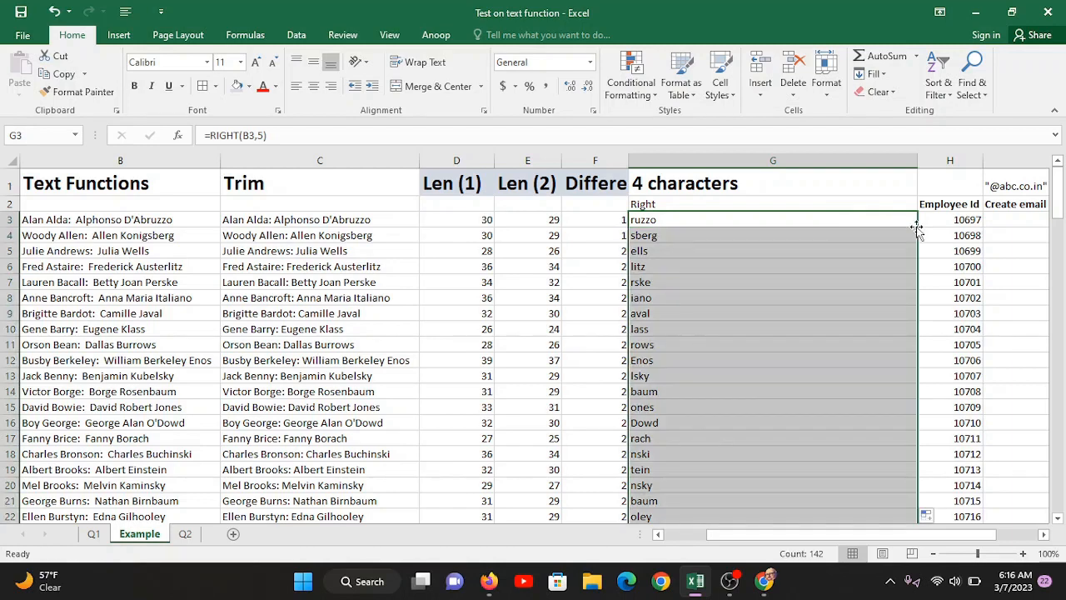
pyautogui.doubleClick(858, 221)
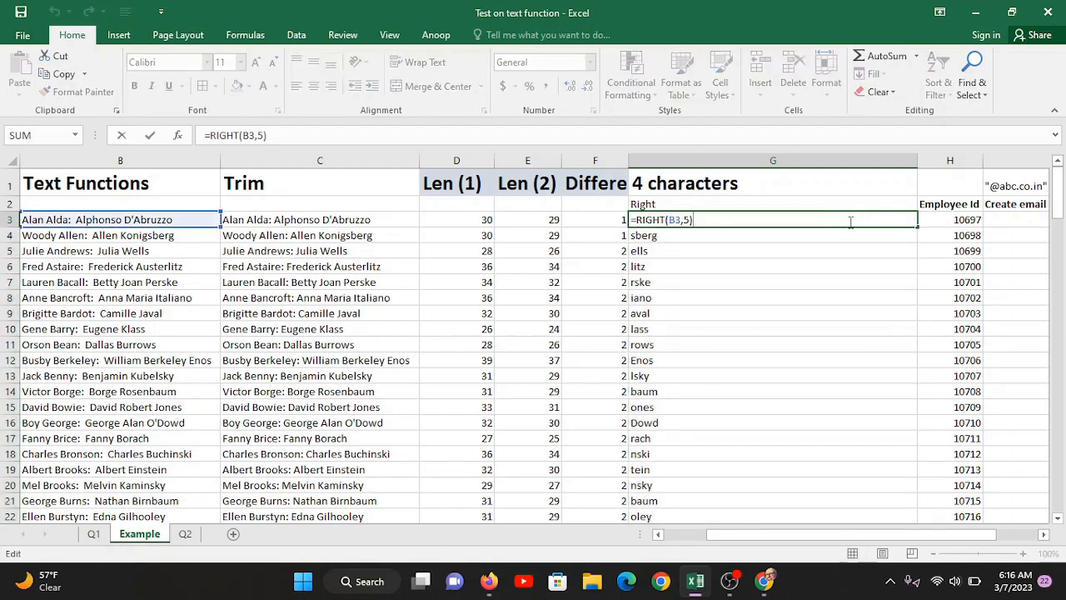
pyautogui.click(787, 253)
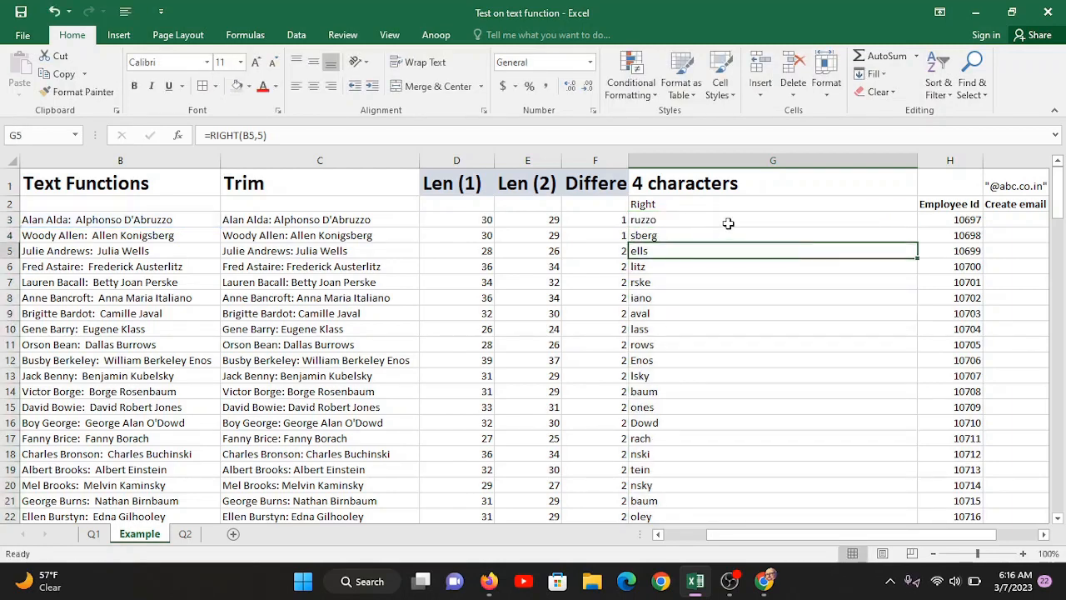
pyautogui.moveTo(729, 223); pyautogui.dragTo(899, 227)
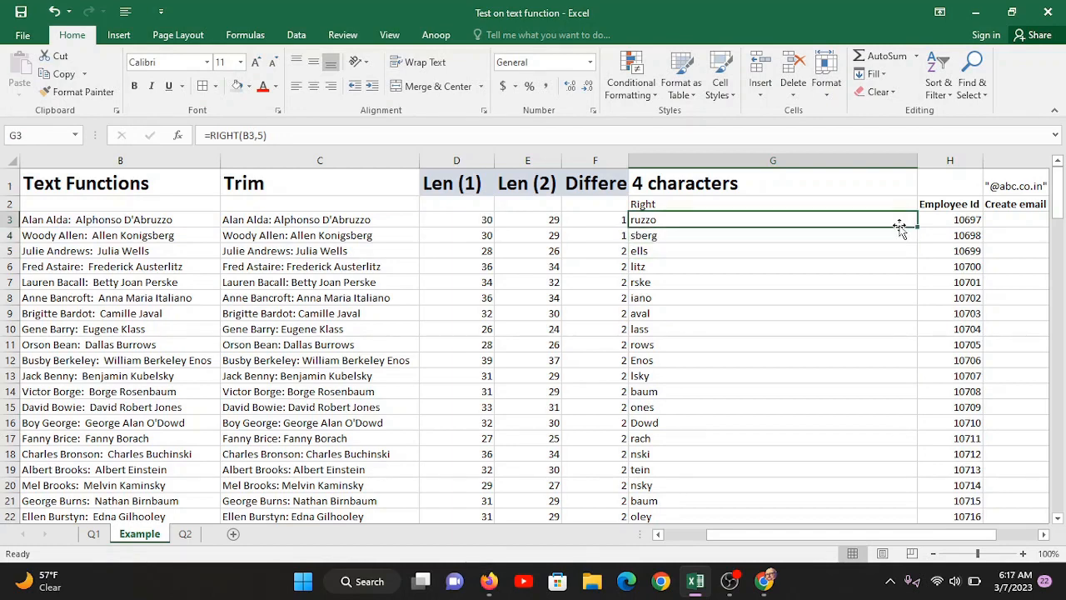
pyautogui.doubleClick(920, 227)
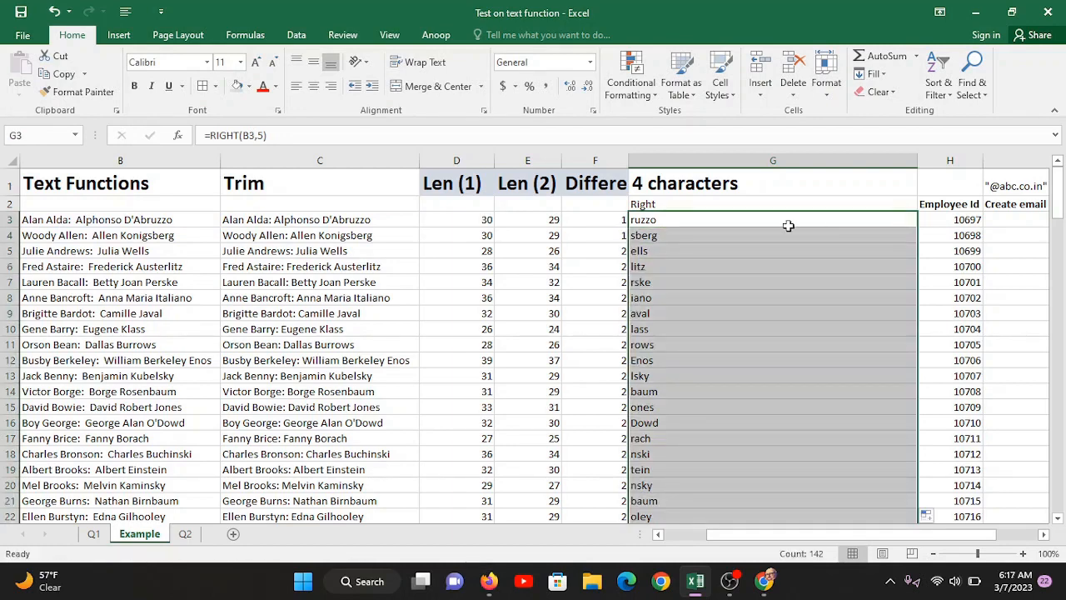
pyautogui.click(660, 254)
pyautogui.click(641, 208)
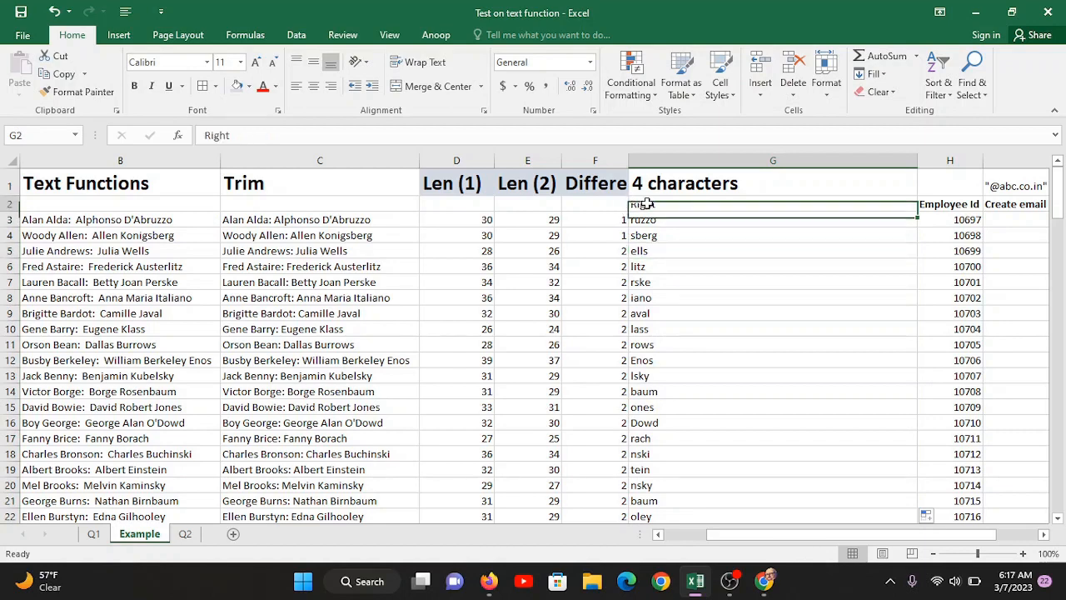
# Step: Replace the formula in G3 with =RIGHT(C3,5), based on the trimmed name, and copy it down column G
pyautogui.click(647, 215)
pyautogui.write('=')
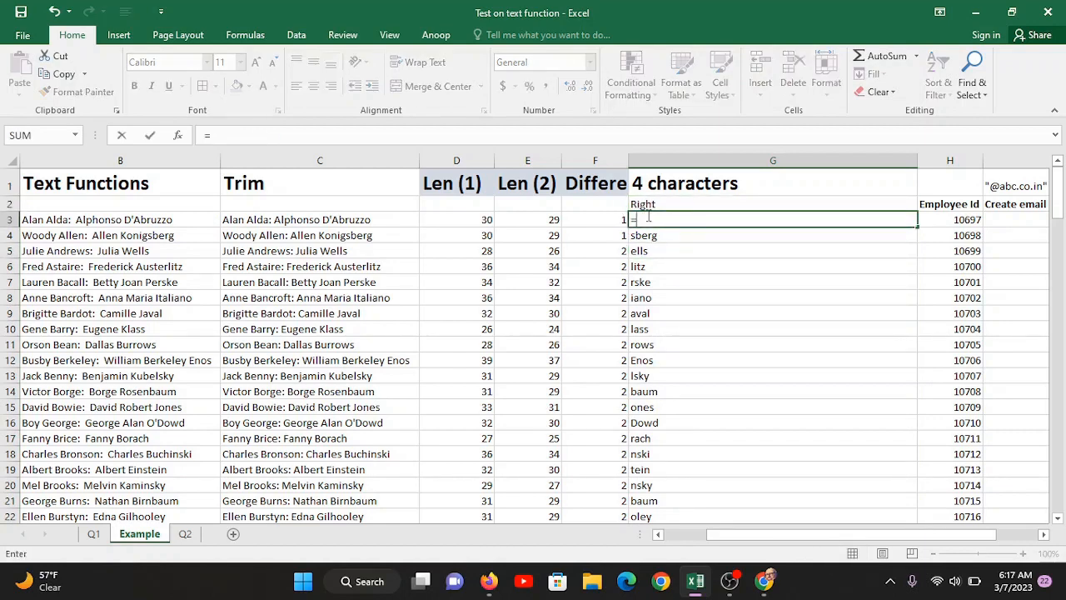
pyautogui.write('right')
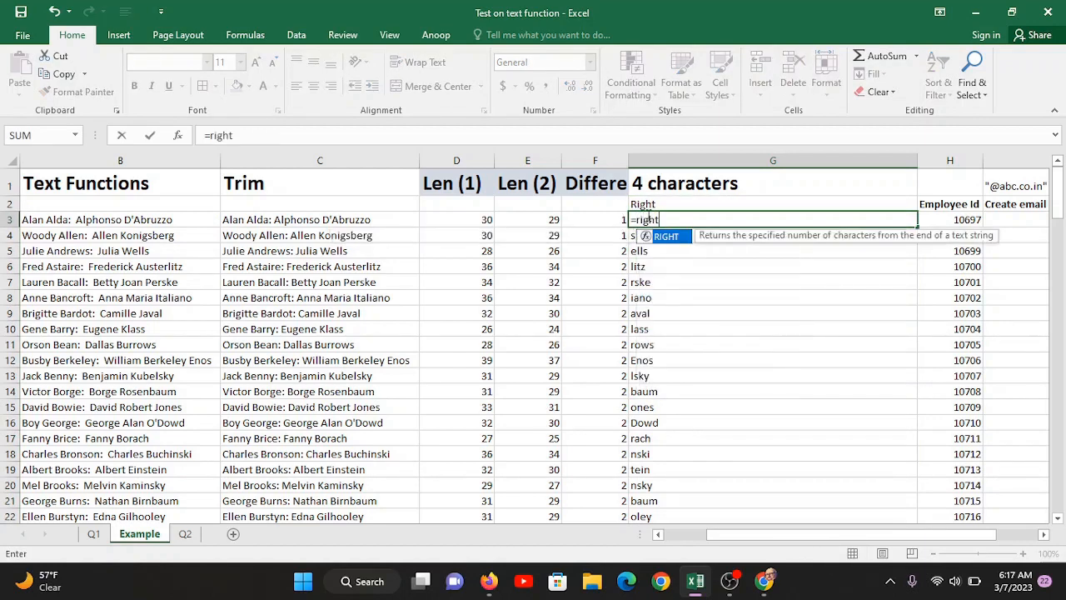
pyautogui.press('Tab')
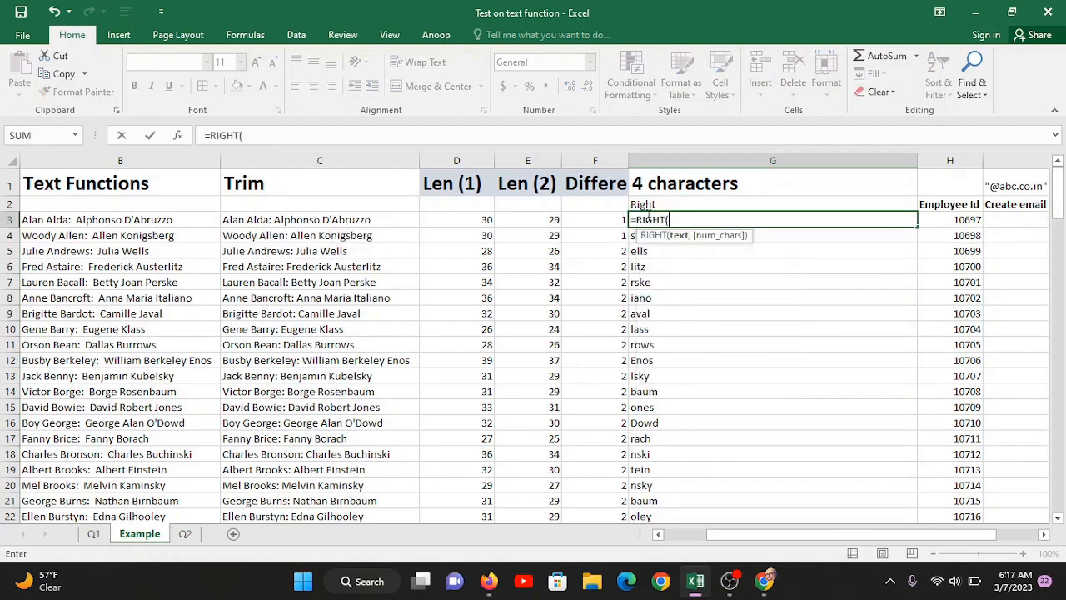
pyautogui.click(331, 217)
pyautogui.write(',5')
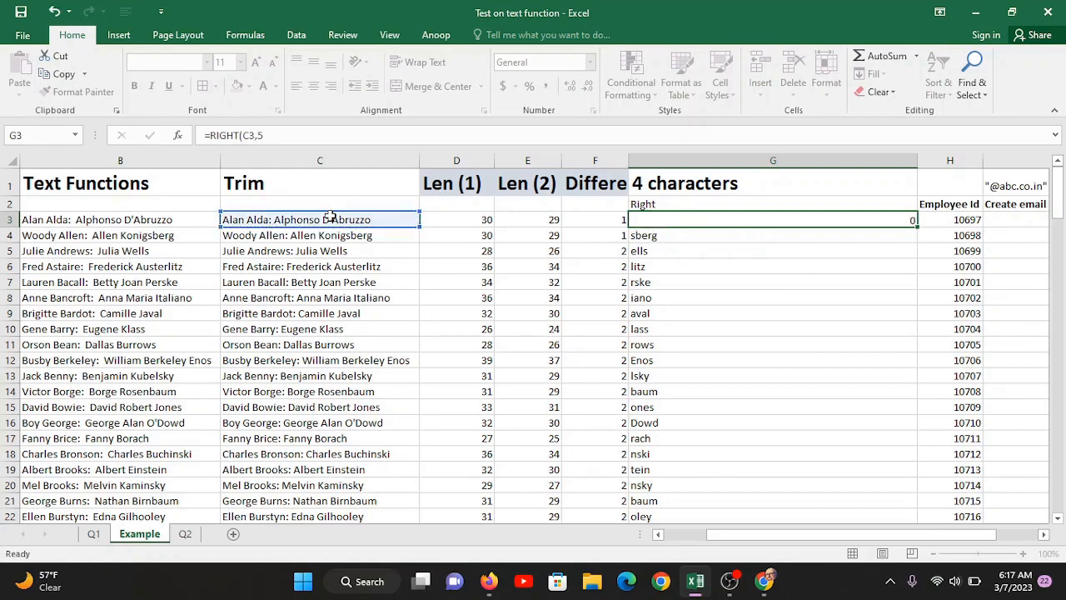
pyautogui.press('Return')
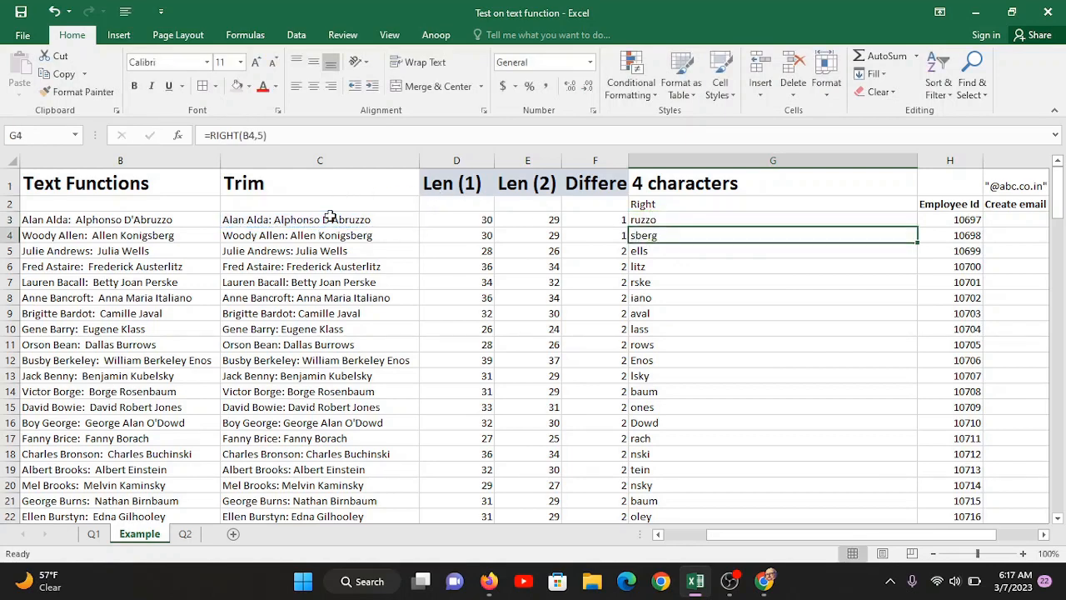
pyautogui.click(657, 218)
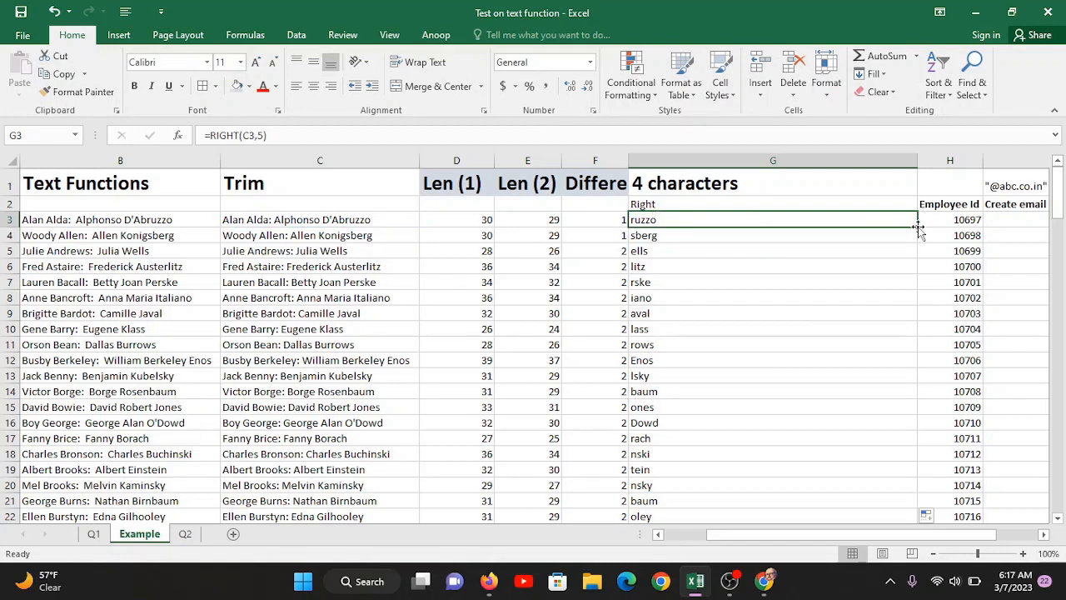
pyautogui.doubleClick(918, 226)
# Step: Examine the extracted characters down column G to about row 32, and return to the header in G1
pyautogui.click(669, 223)
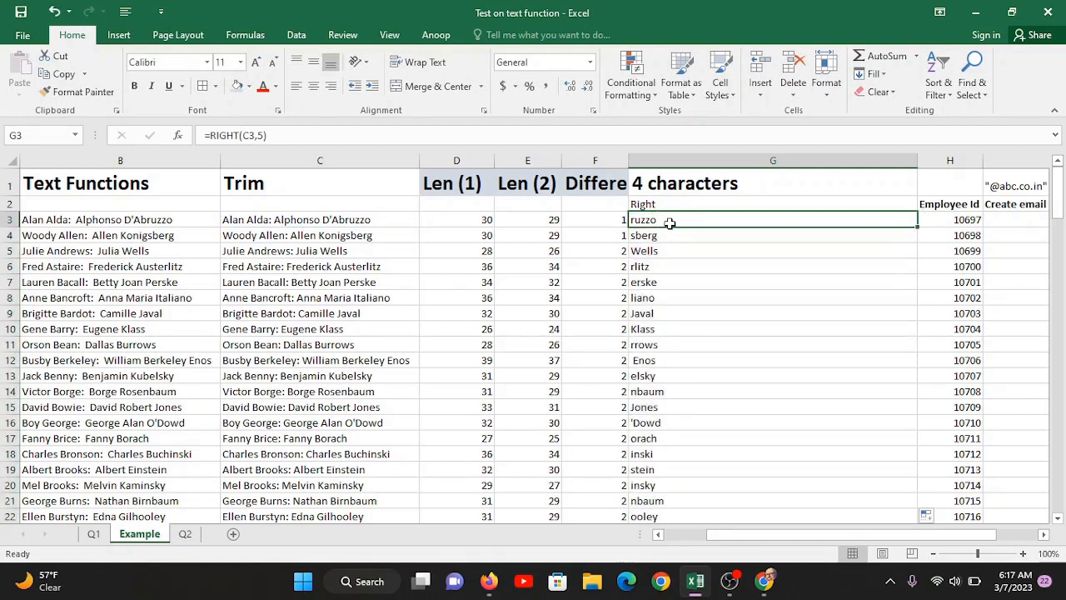
pyautogui.press('Down')
pyautogui.press('Down')
pyautogui.press('Down')
pyautogui.press('Down')
pyautogui.press('Down')
pyautogui.press('Down')
pyautogui.press('Down')
pyautogui.press('Down')
pyautogui.press('Down')
pyautogui.press('Down')
pyautogui.press('Down')
pyautogui.press('Down')
pyautogui.press('Down')
pyautogui.press('Down')
pyautogui.press('Down')
pyautogui.press('Down')
pyautogui.press('Down')
pyautogui.press('Down')
pyautogui.press('Down')
pyautogui.press('Down')
pyautogui.press('Down')
pyautogui.press('Down')
pyautogui.press('Down')
pyautogui.press('Down')
pyautogui.press('Down')
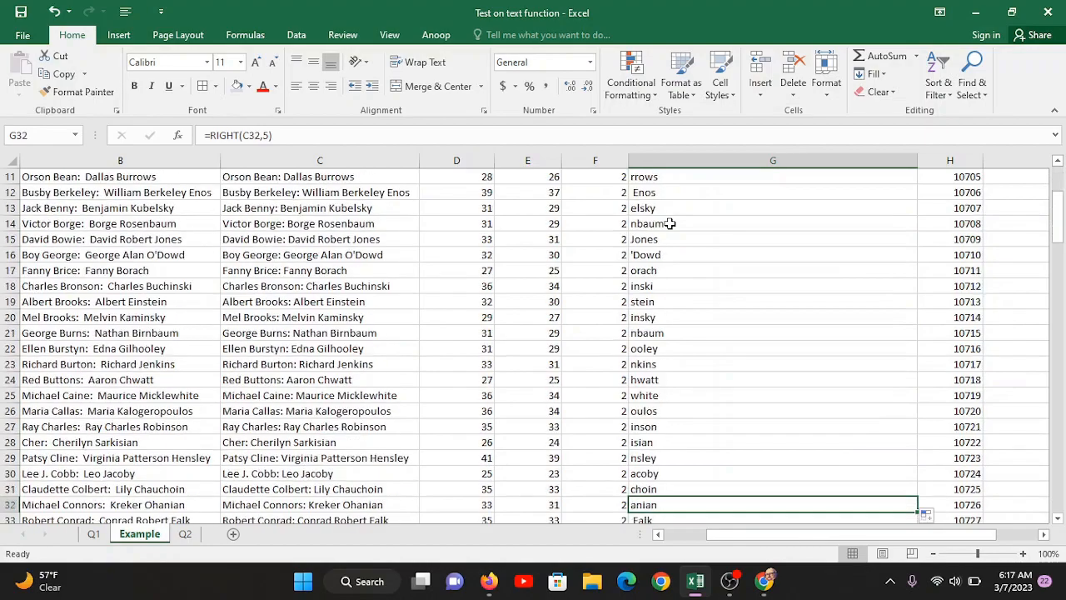
pyautogui.press('Up')
pyautogui.press('Up')
pyautogui.press('Up')
pyautogui.press('Up')
pyautogui.press('Up')
pyautogui.press('Up')
pyautogui.press('Up')
pyautogui.press('Up')
pyautogui.press('Up')
pyautogui.press('Up')
pyautogui.press('Up')
pyautogui.press('Up')
pyautogui.press('Up')
pyautogui.press('Up')
pyautogui.press('Up')
pyautogui.press('Up')
pyautogui.press('Up')
pyautogui.press('Up')
pyautogui.press('Up')
pyautogui.press('Up')
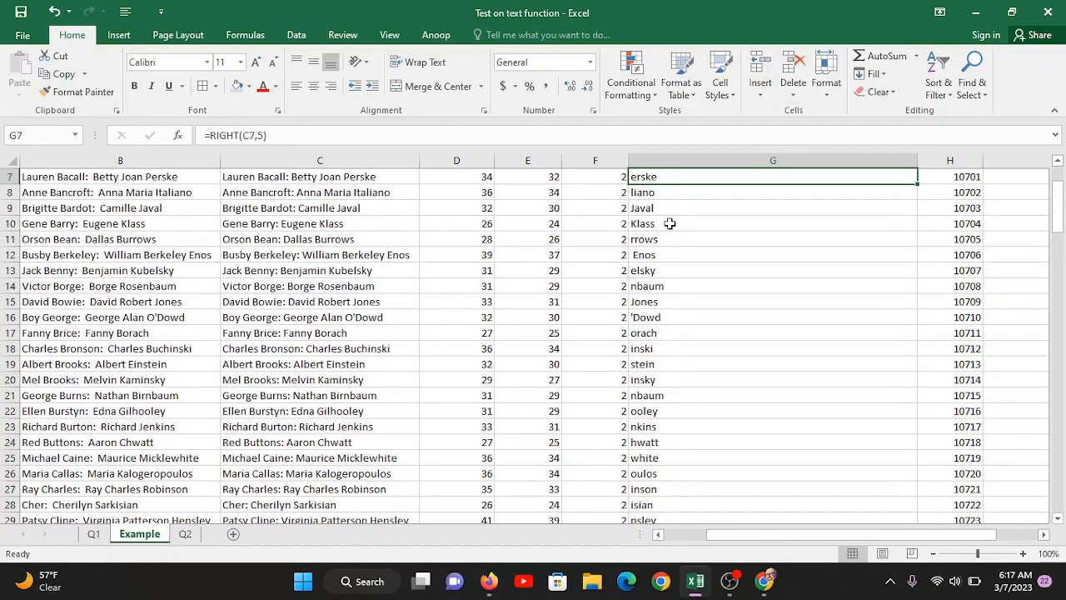
pyautogui.press('Up')
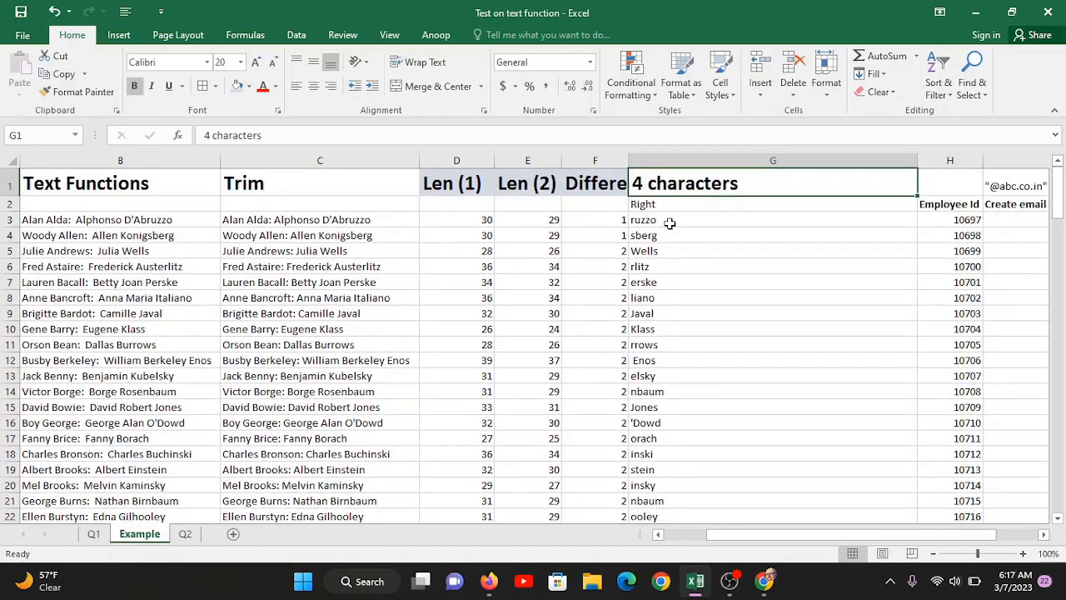
# Step: Inspect the RIGHT formula in G12 and compare its result with the trimmed name in C12
pyautogui.doubleClick(641, 364)
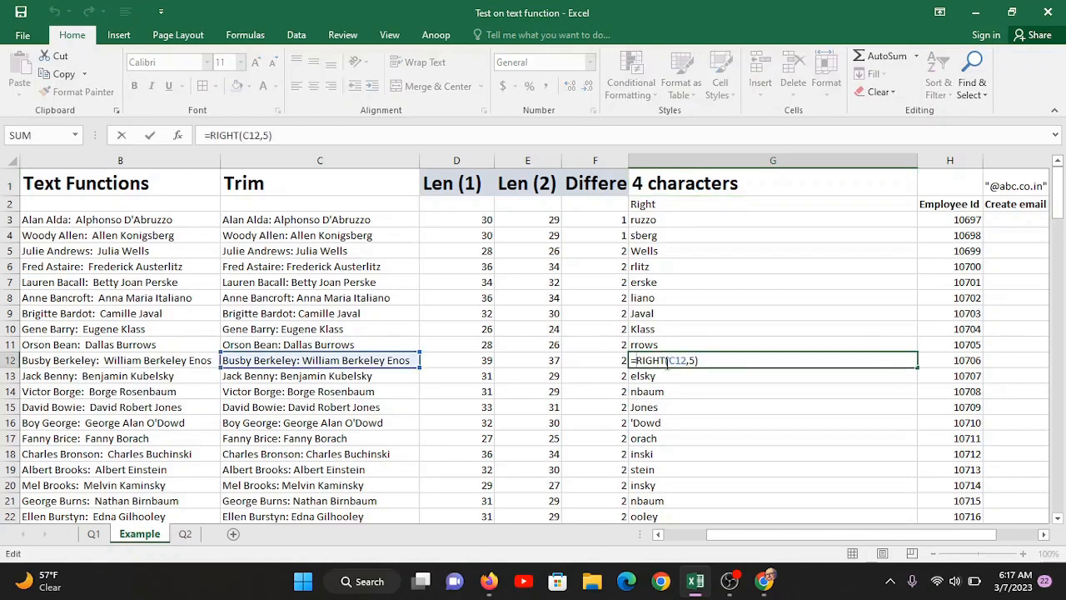
pyautogui.press('Escape')
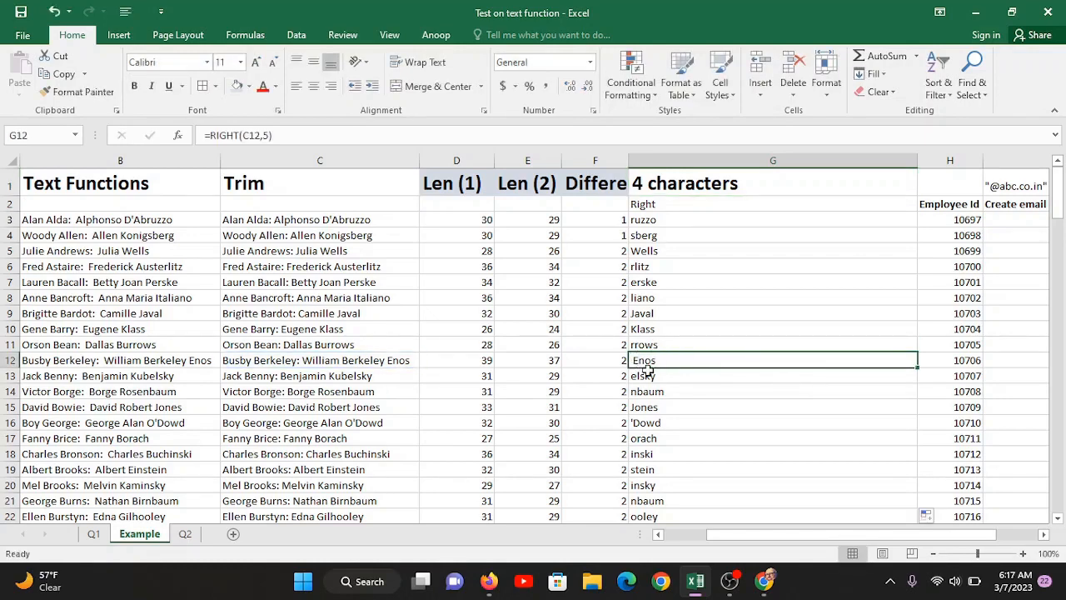
pyautogui.click(385, 364)
pyautogui.click(640, 358)
# Step: Narrow column G to about its header's width and insert a blank column before the Employee Id column
pyautogui.moveTo(917, 161); pyautogui.dragTo(744, 161)
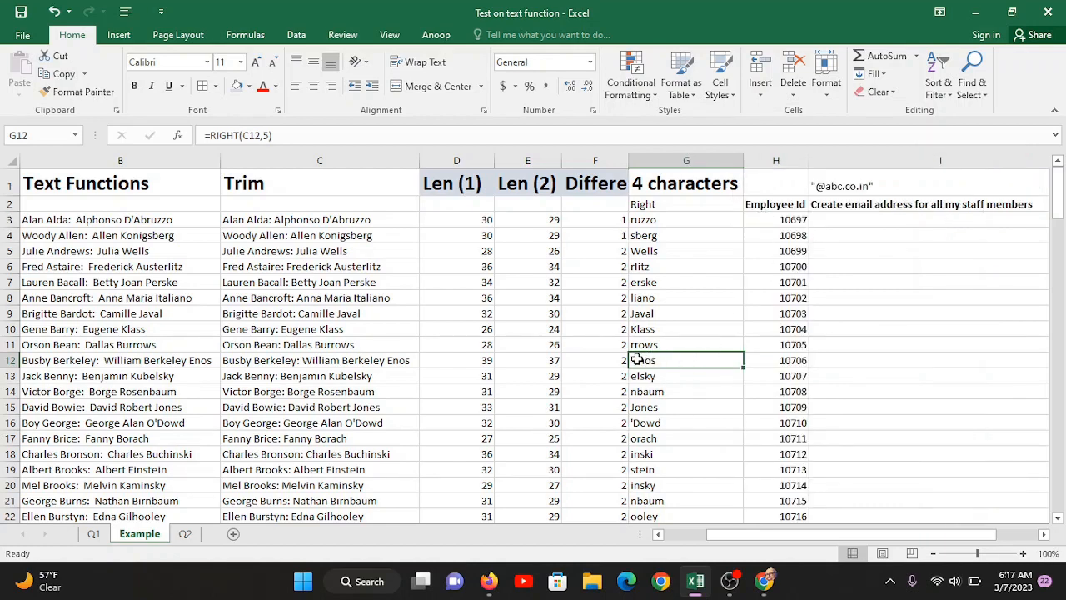
pyautogui.click(754, 160)
pyautogui.rightClick(760, 160)
pyautogui.click(795, 264)
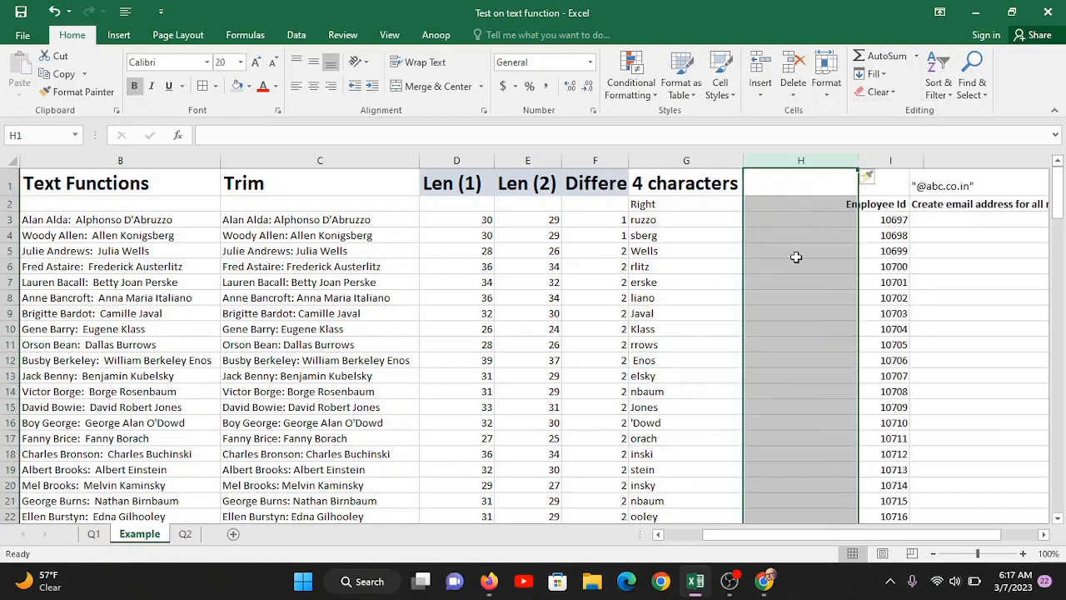
# Step: Enter the header "Trim" in H1 of the newly inserted column
pyautogui.click(797, 190)
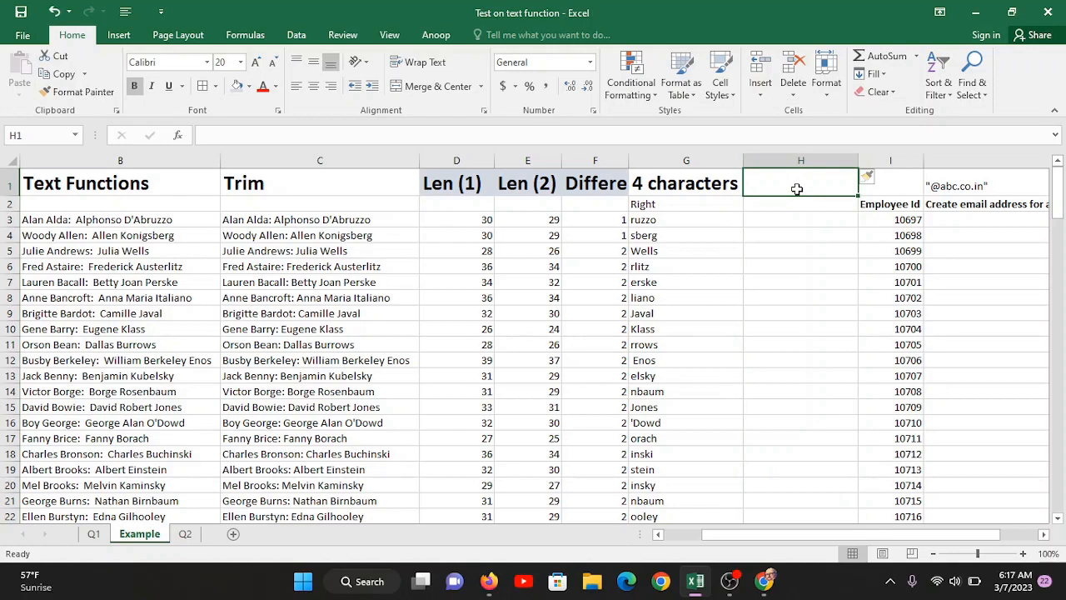
pyautogui.write('Trim')
pyautogui.press('Return')
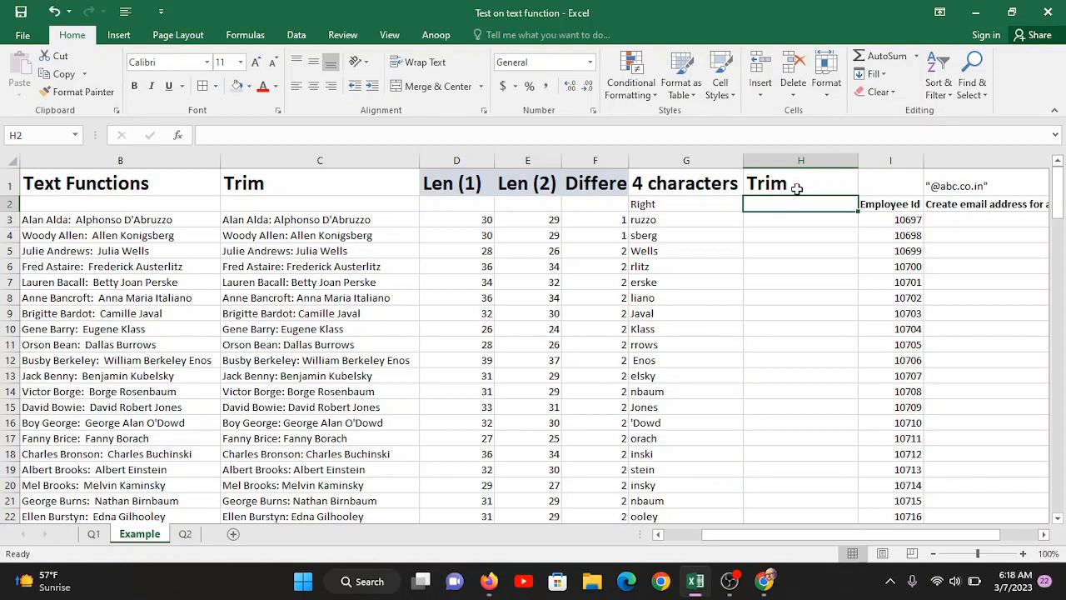
# Step: Enter =TRIM(G3) in H3 and copy the formula down column H beside the extracted characters
pyautogui.press('Down')
pyautogui.write('=')
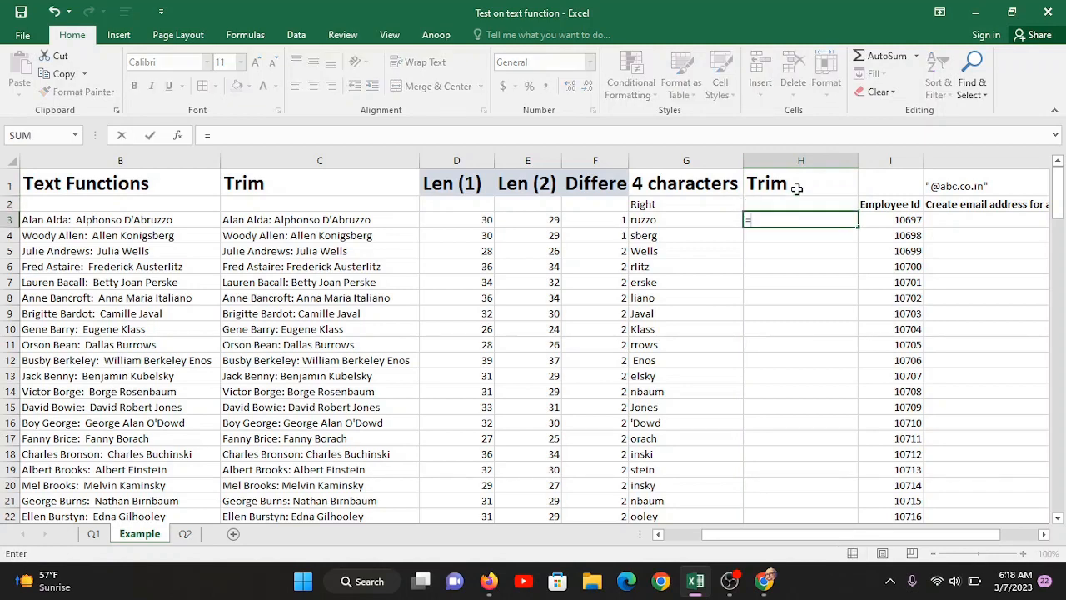
pyautogui.write('tri')
pyautogui.press('Tab')
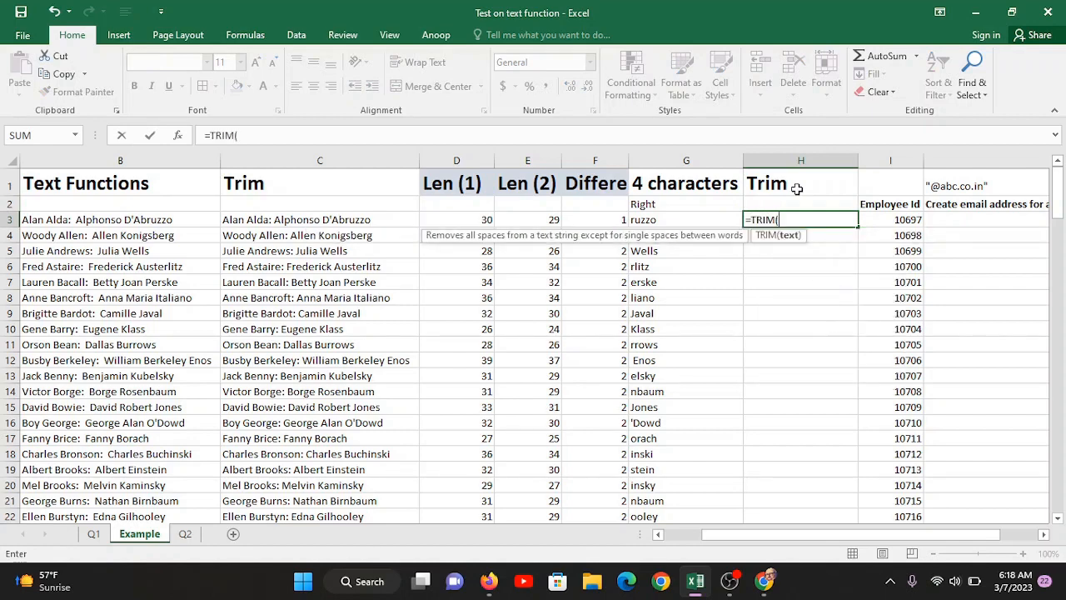
pyautogui.click(635, 220)
pyautogui.press('Return')
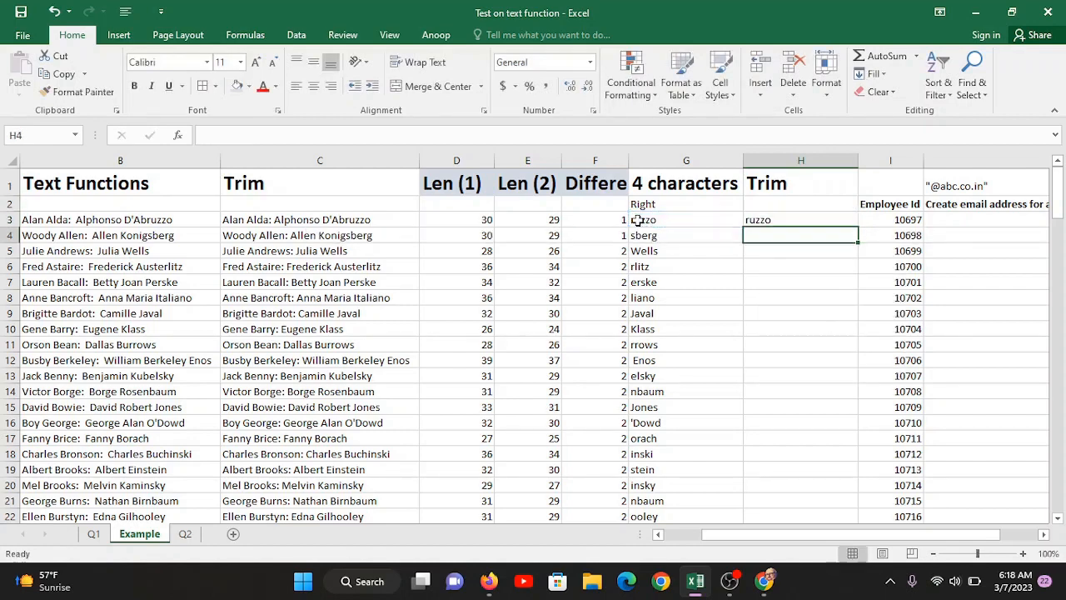
pyautogui.click(778, 220)
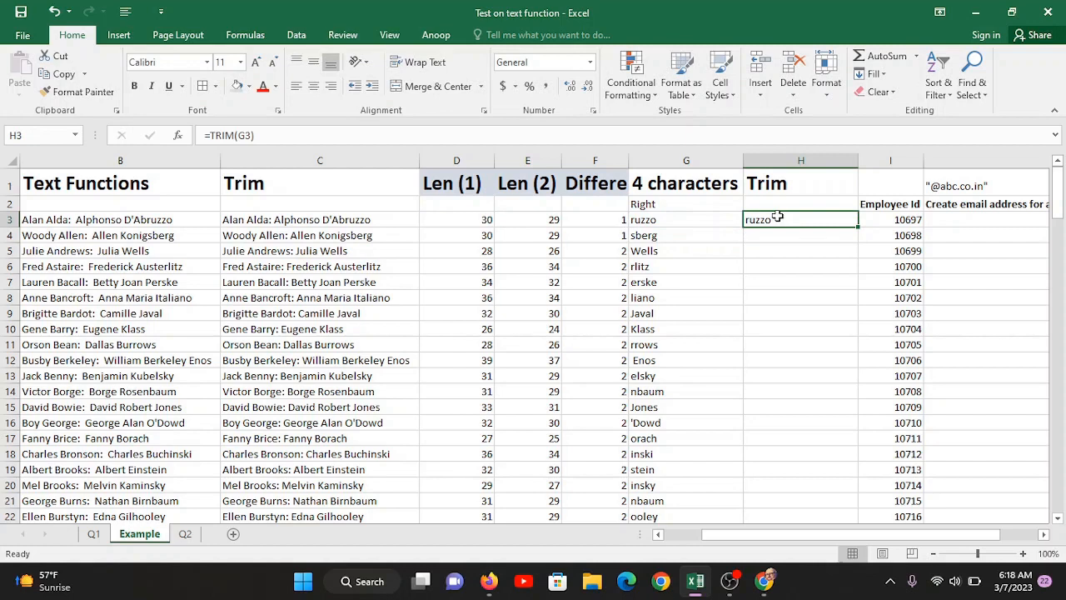
pyautogui.doubleClick(858, 228)
# Step: Compare the trimmed result in H12 with the untrimmed RIGHT result in G12
pyautogui.click(774, 359)
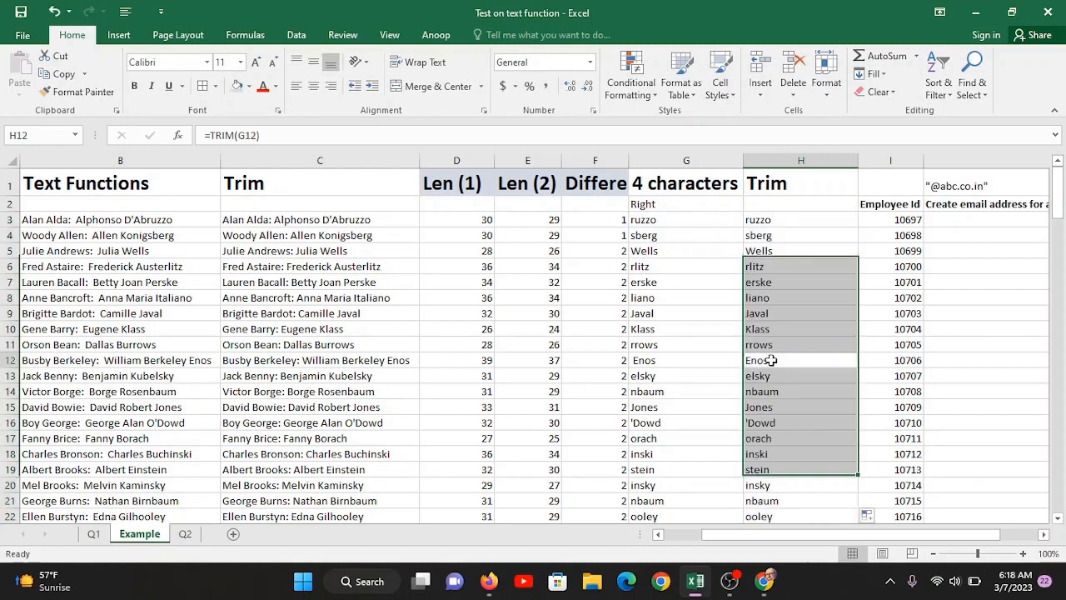
pyautogui.click(666, 362)
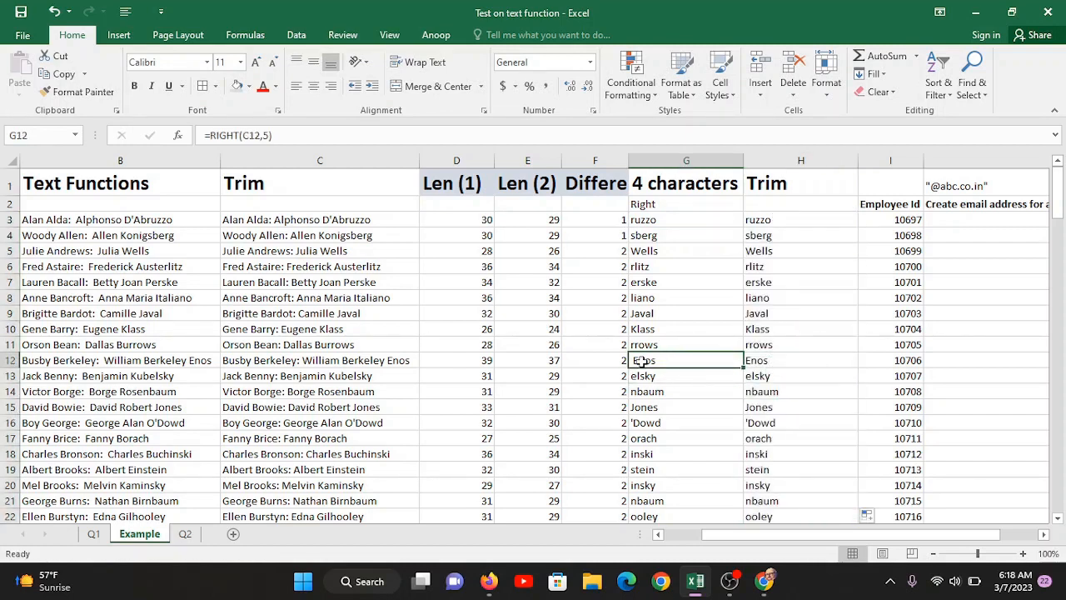
pyautogui.click(765, 358)
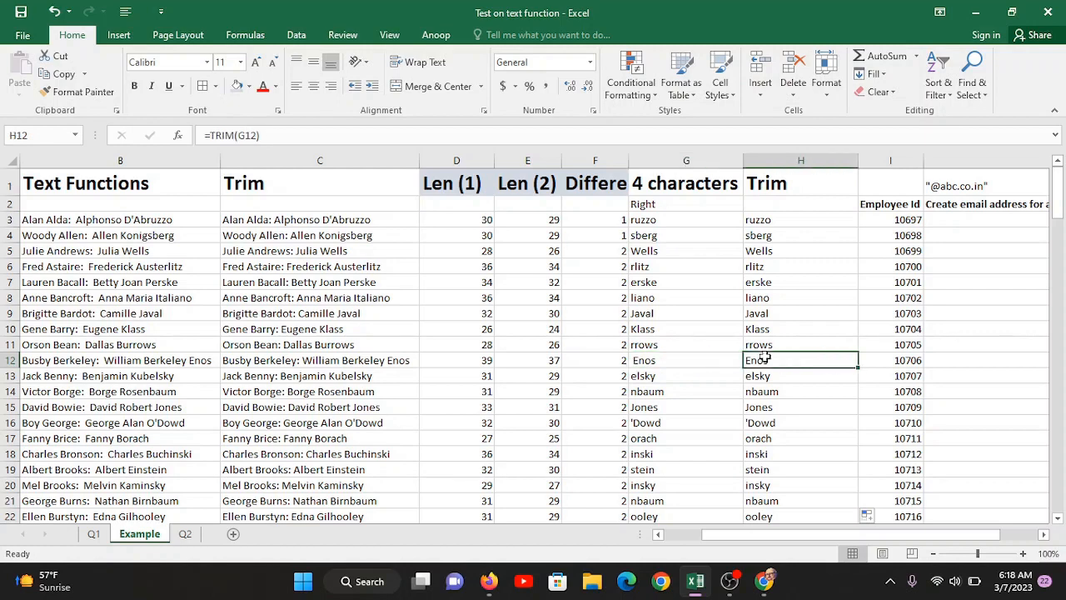
# Step: Fit column H to its contents and widen column G slightly
pyautogui.doubleClick(857, 159)
pyautogui.moveTo(743, 160); pyautogui.dragTo(747, 161)
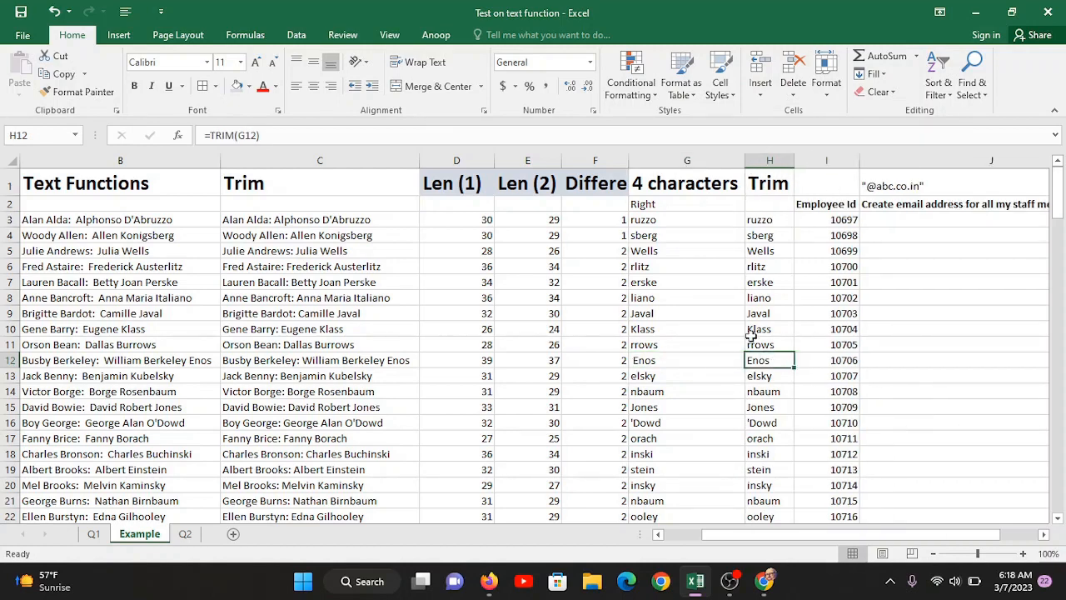
pyautogui.click(740, 344)
pyautogui.click(768, 205)
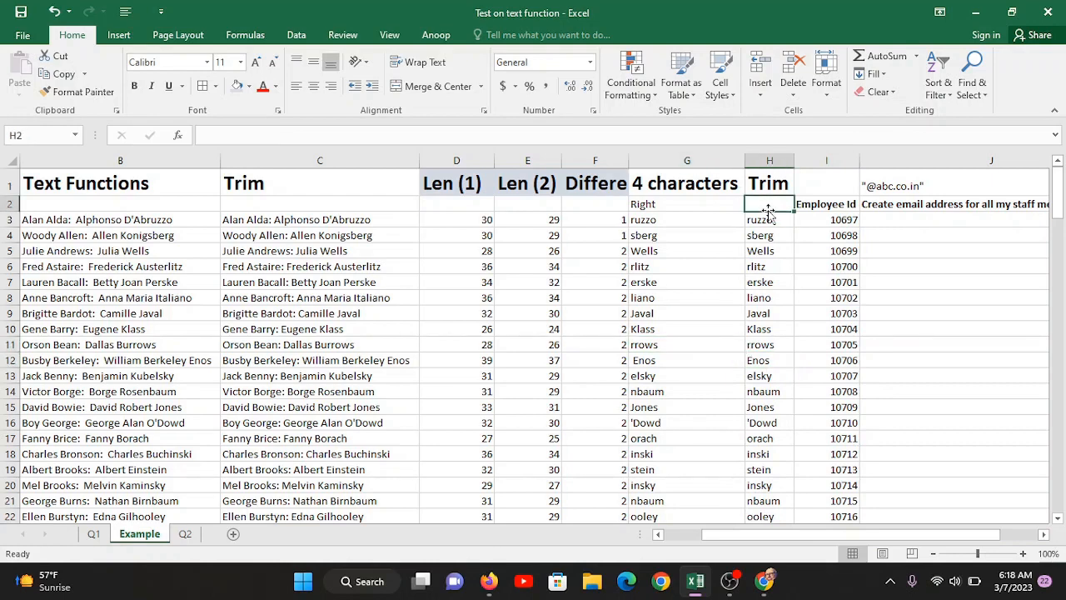
# Step: Review the trimmed values in column H from H3 down to the last row
pyautogui.press('Right')
pyautogui.press('Right')
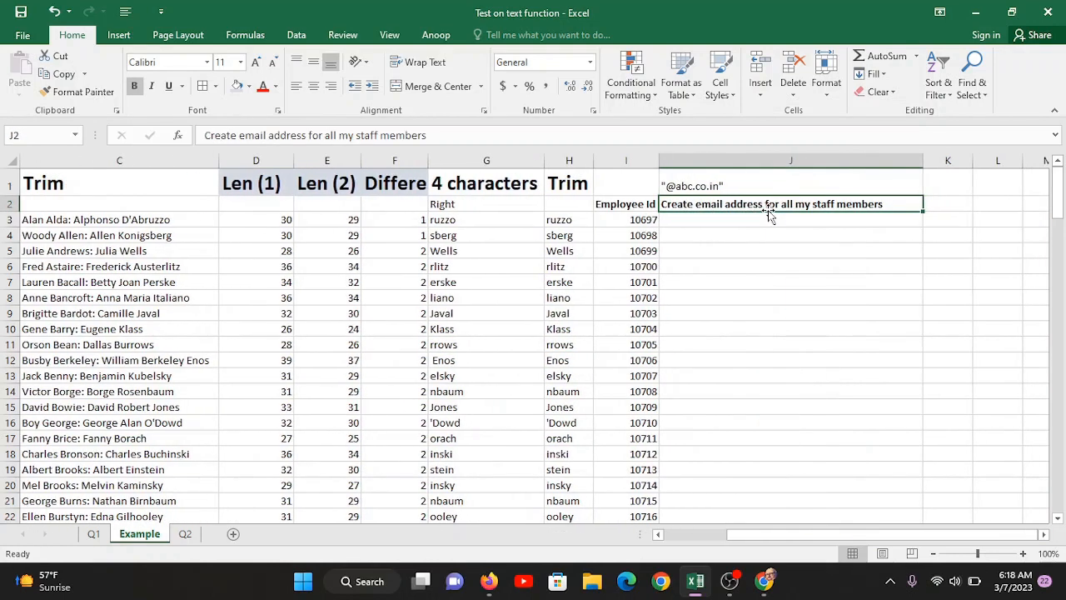
pyautogui.click(561, 218)
pyautogui.hotkey('ctrl', 'shift', 'Down')
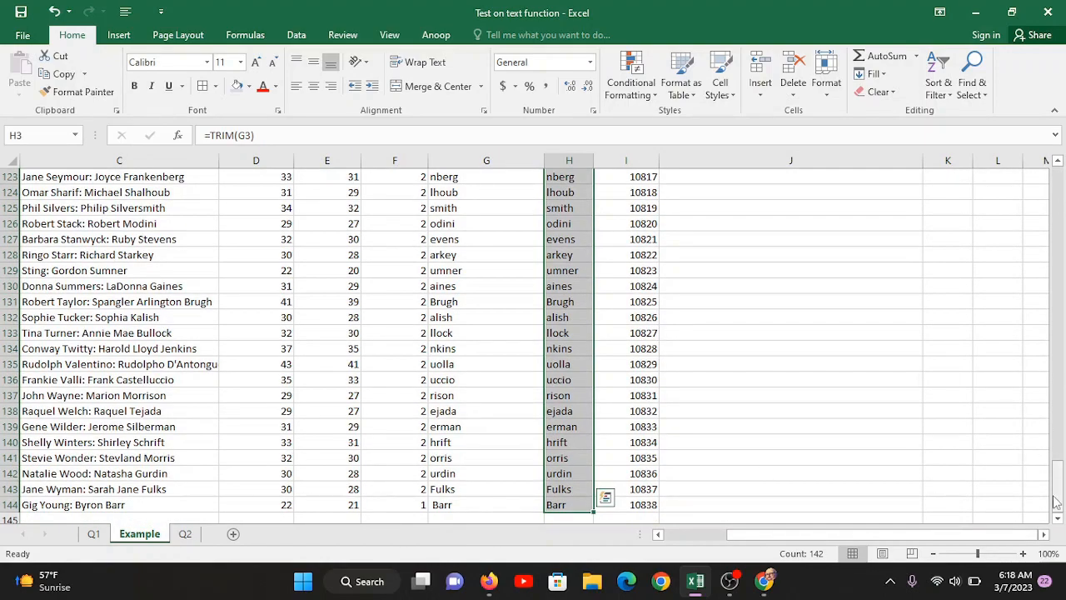
pyautogui.moveTo(1057, 490); pyautogui.dragTo(1056, 172)
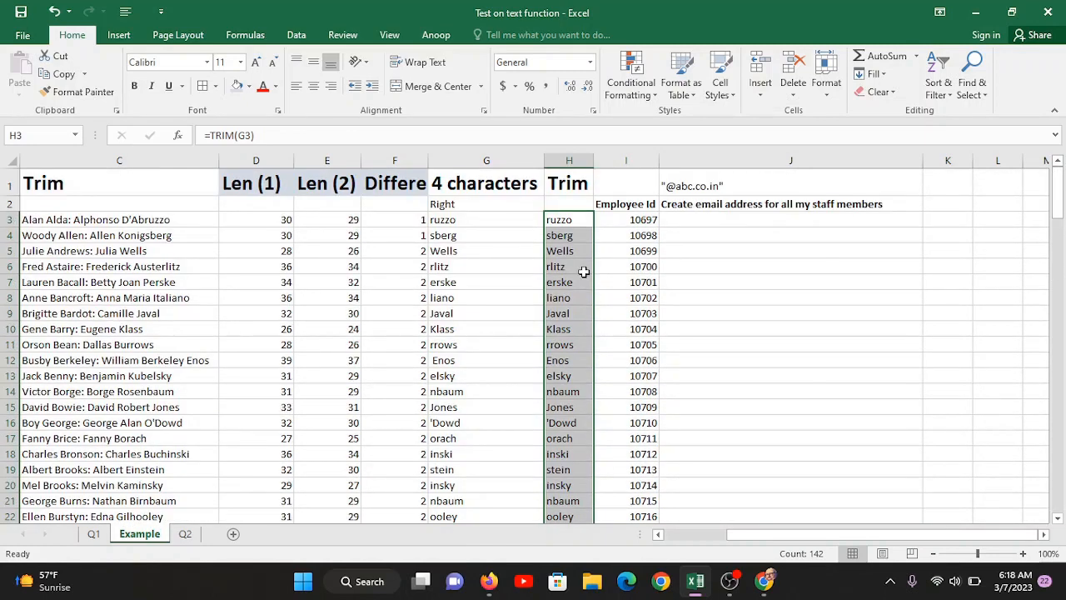
pyautogui.click(674, 220)
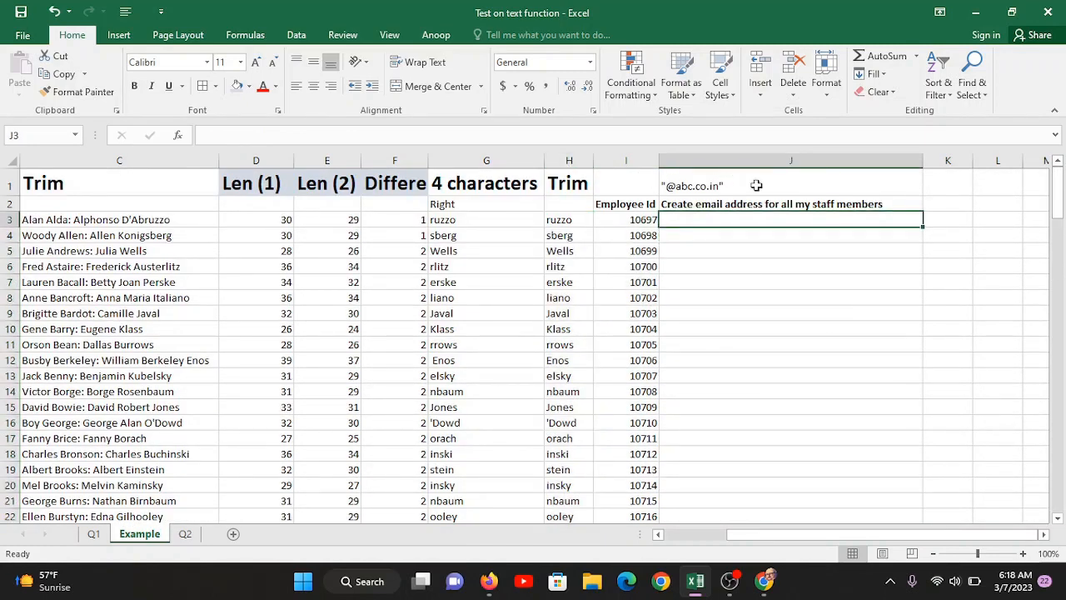
pyautogui.click(756, 185)
pyautogui.doubleClick(756, 185)
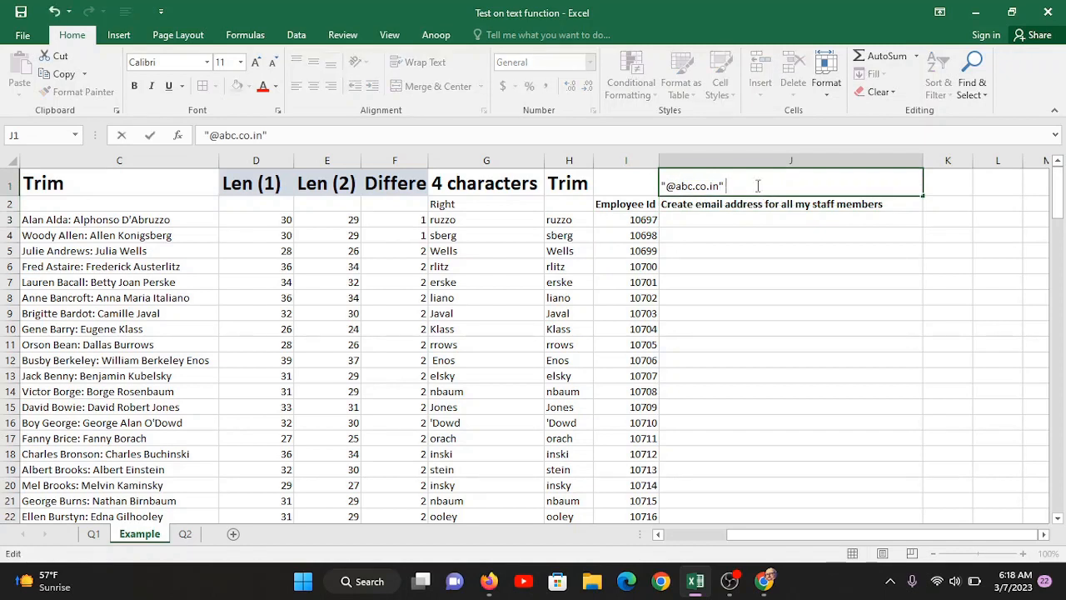
pyautogui.write('- cona')
pyautogui.press('BackSpace')
pyautogui.press('BackSpace')
pyautogui.press('BackSpace')
pyautogui.write('catenate')
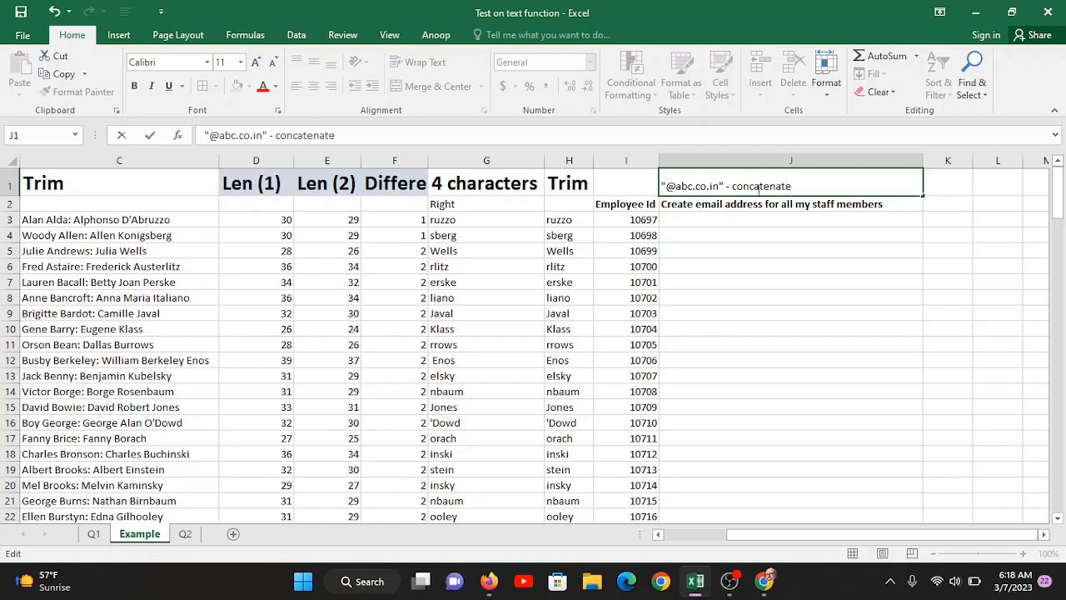
pyautogui.click(755, 207)
pyautogui.click(755, 221)
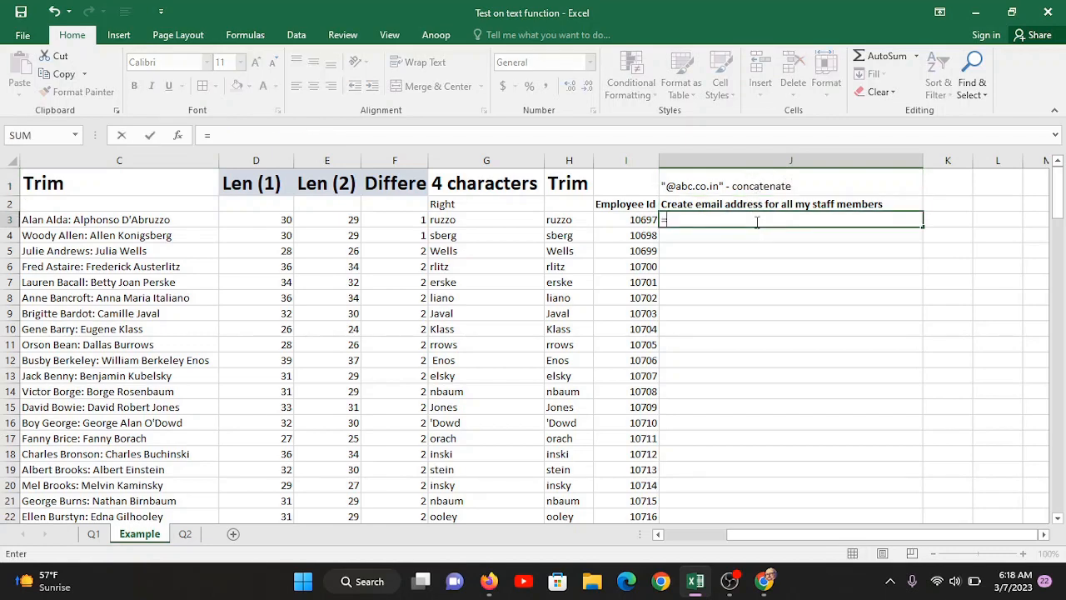
pyautogui.write('=con')
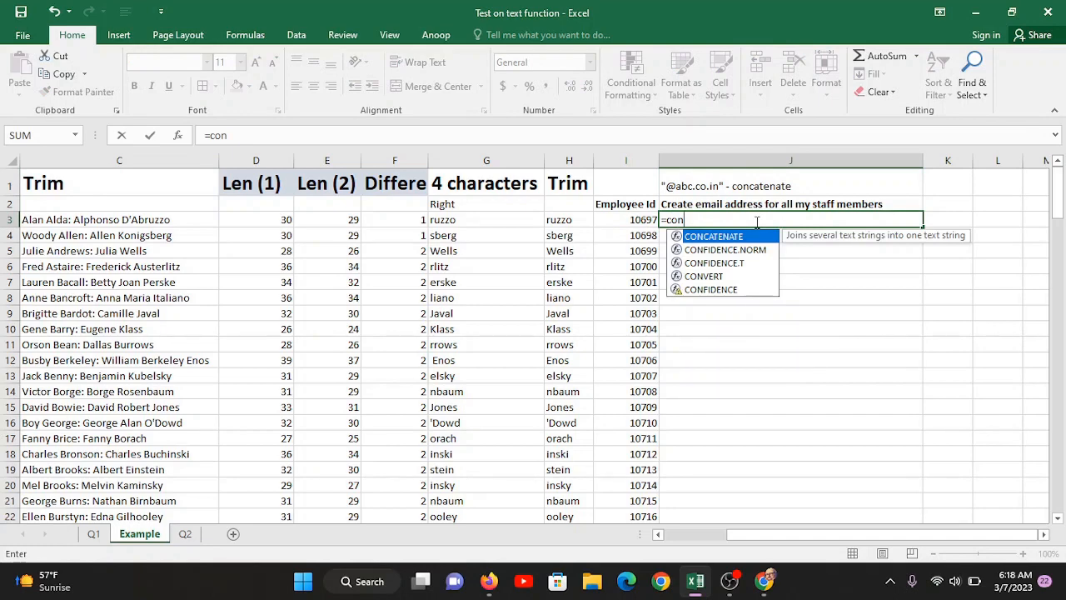
pyautogui.press('Tab')
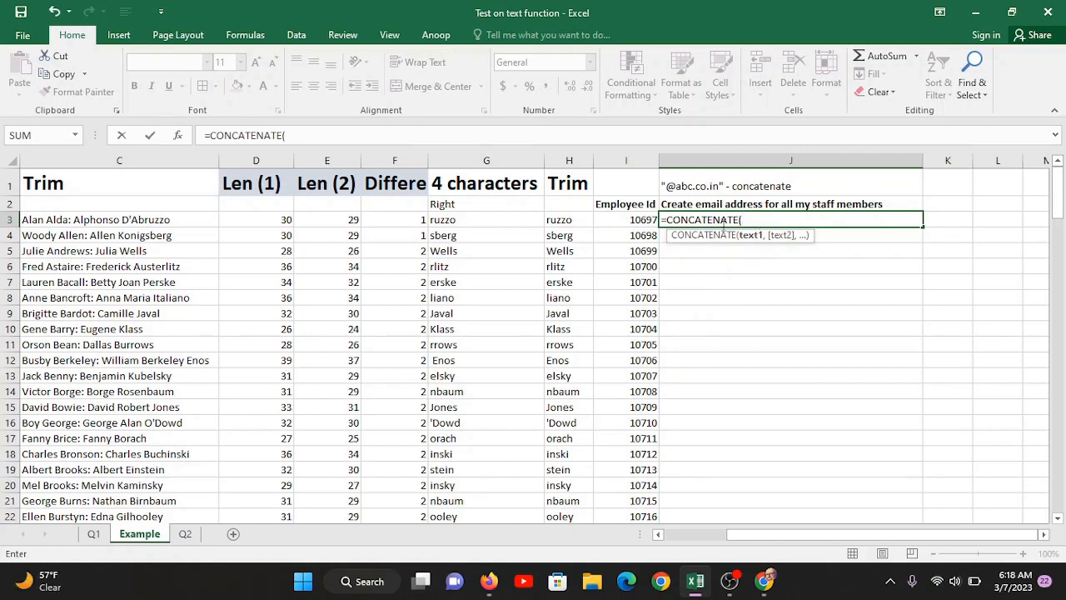
pyautogui.click(562, 220)
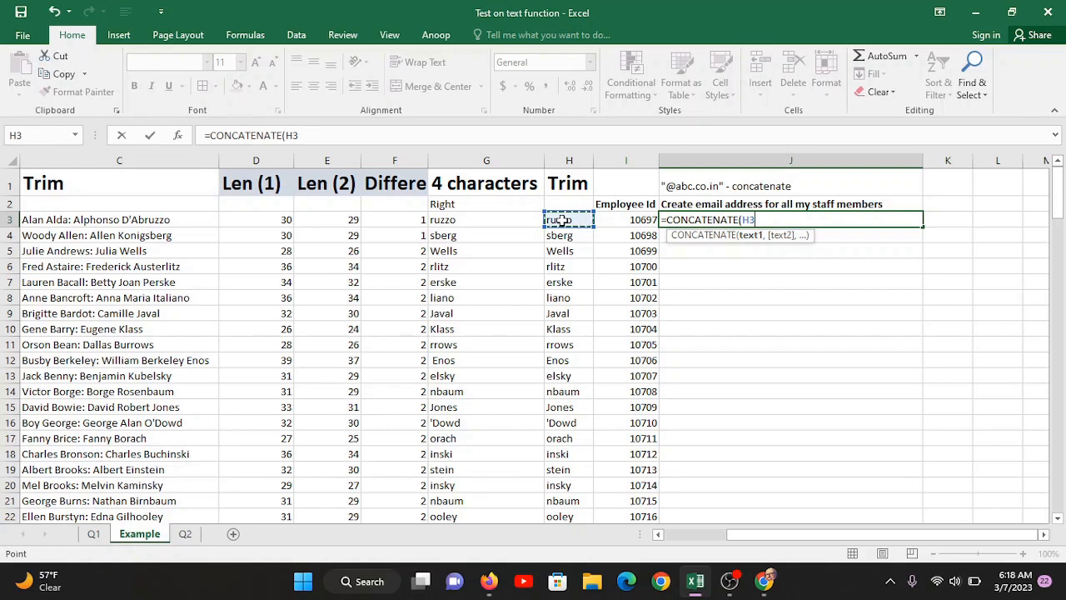
pyautogui.write(',".",')
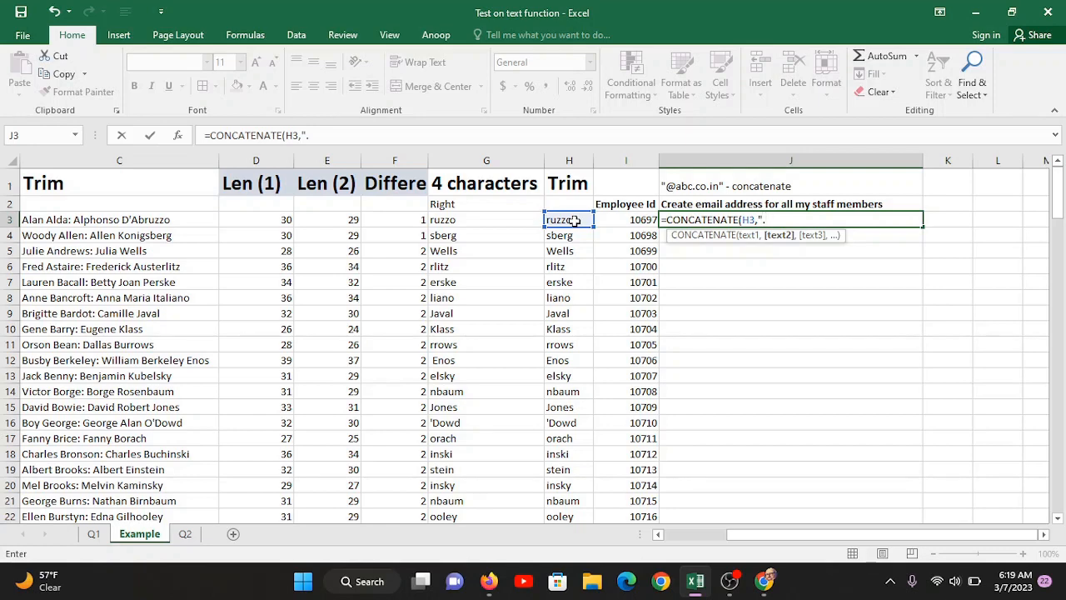
pyautogui.write(',')
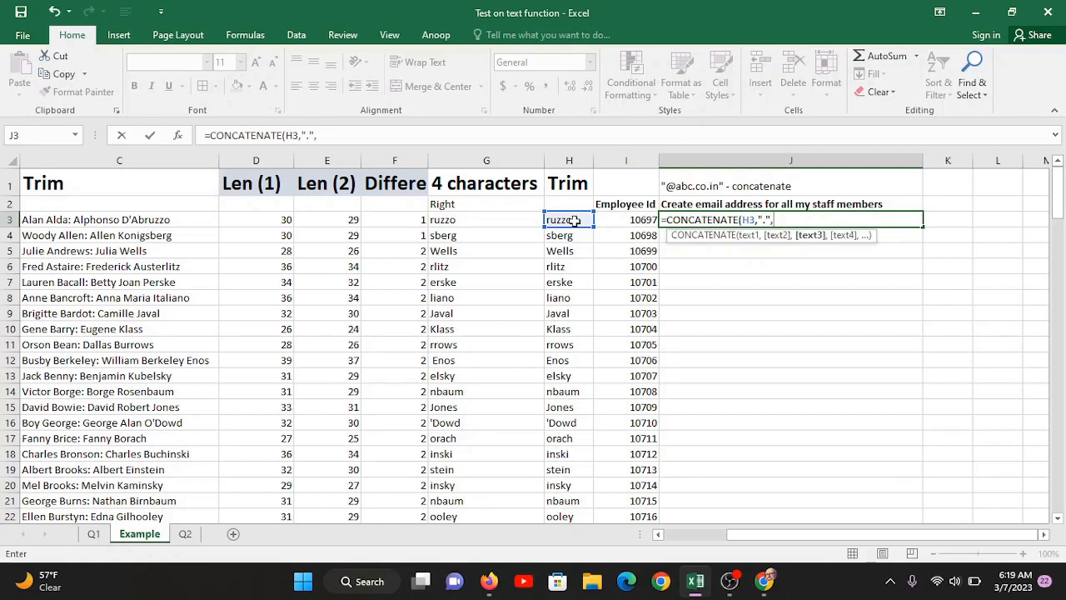
pyautogui.click(633, 220)
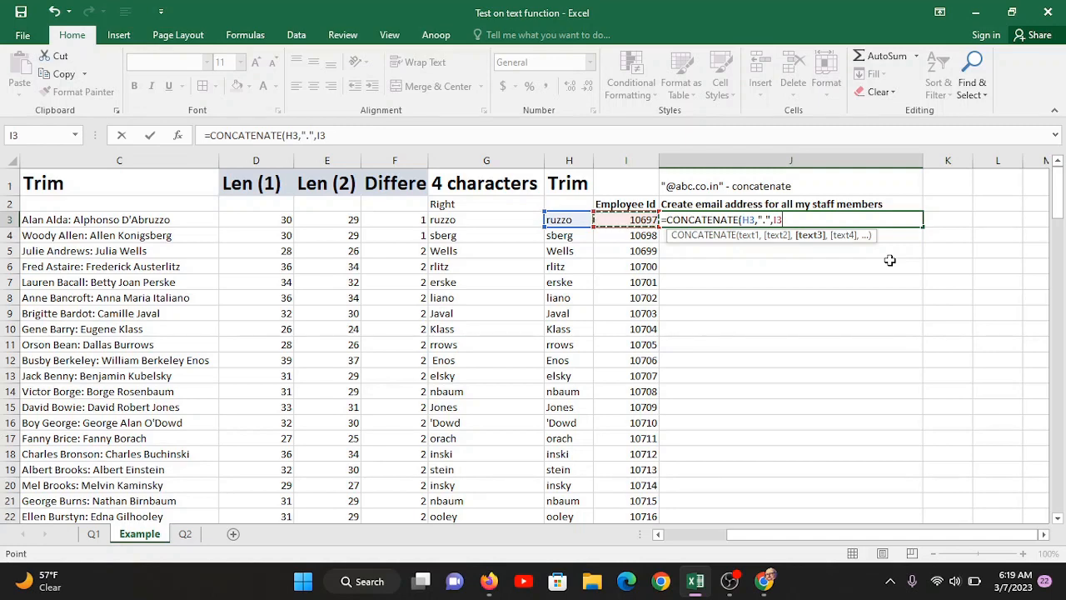
pyautogui.write(',')
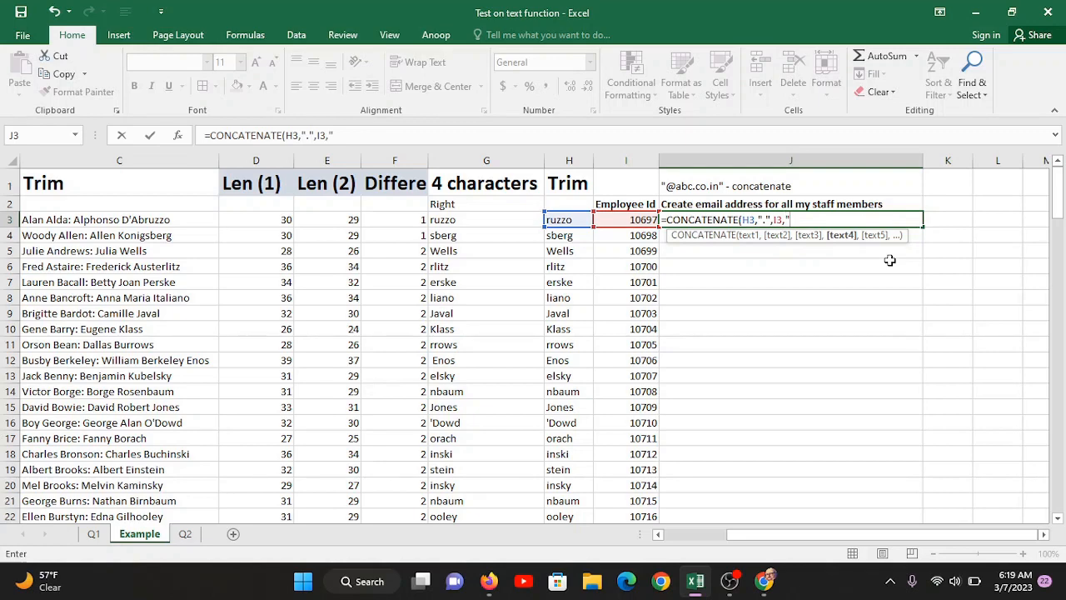
pyautogui.write('"@abc.co.in')
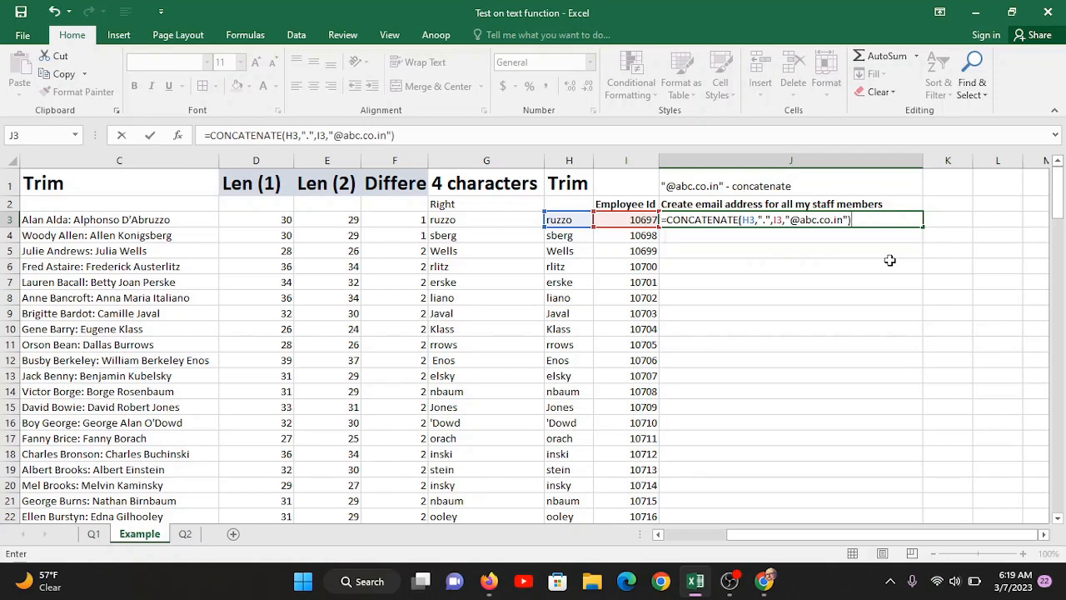
pyautogui.press('Return')
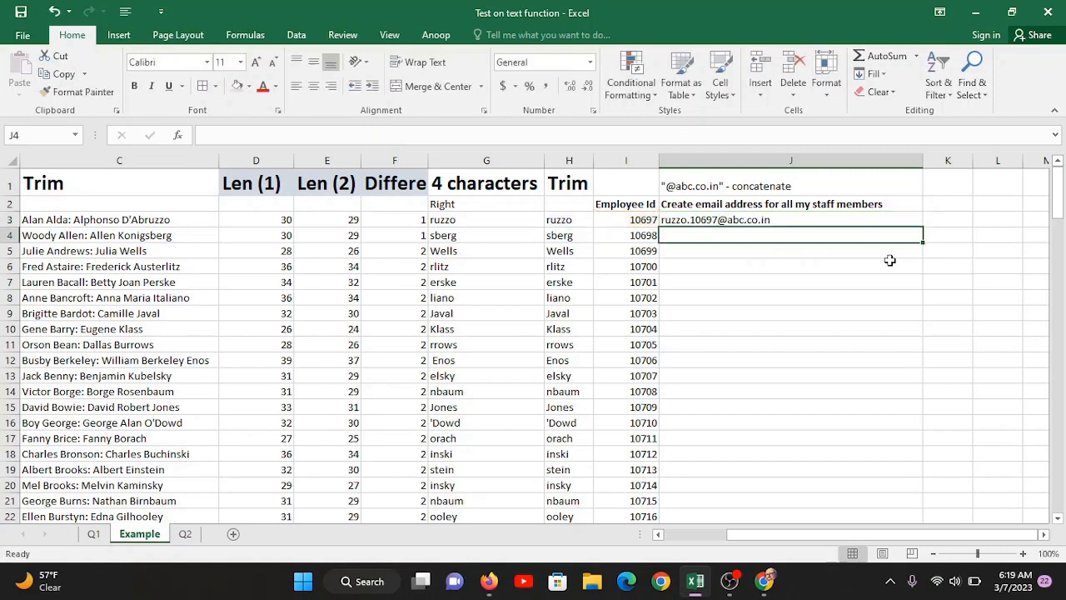
# Step: Copy the J3 formula down column J for all staff and fit the column to its contents
pyautogui.click(765, 219)
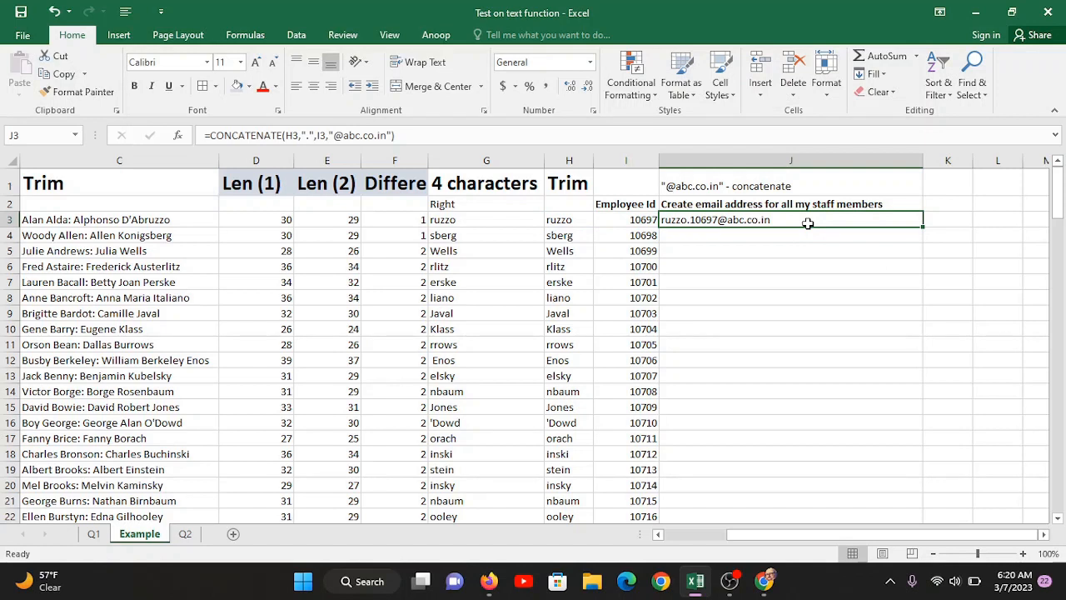
pyautogui.doubleClick(924, 225)
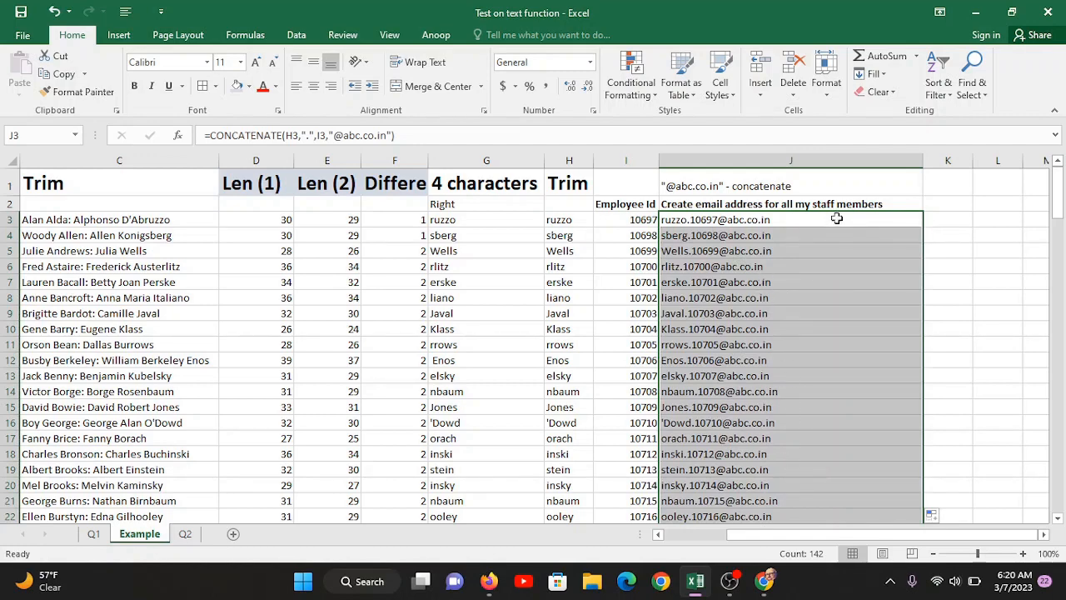
pyautogui.doubleClick(922, 161)
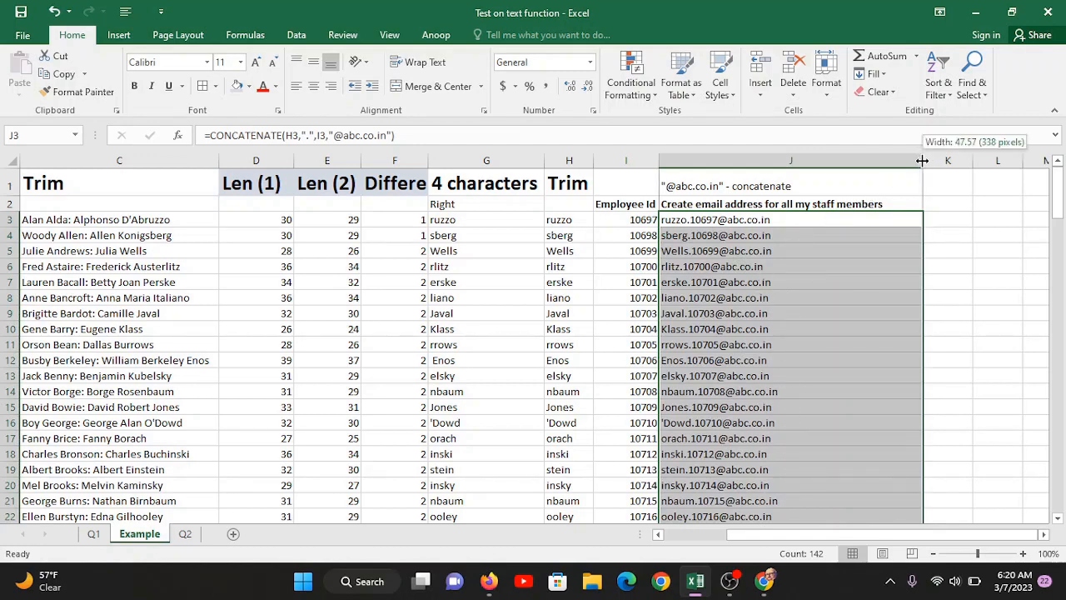
pyautogui.doubleClick(922, 161)
pyautogui.click(671, 251)
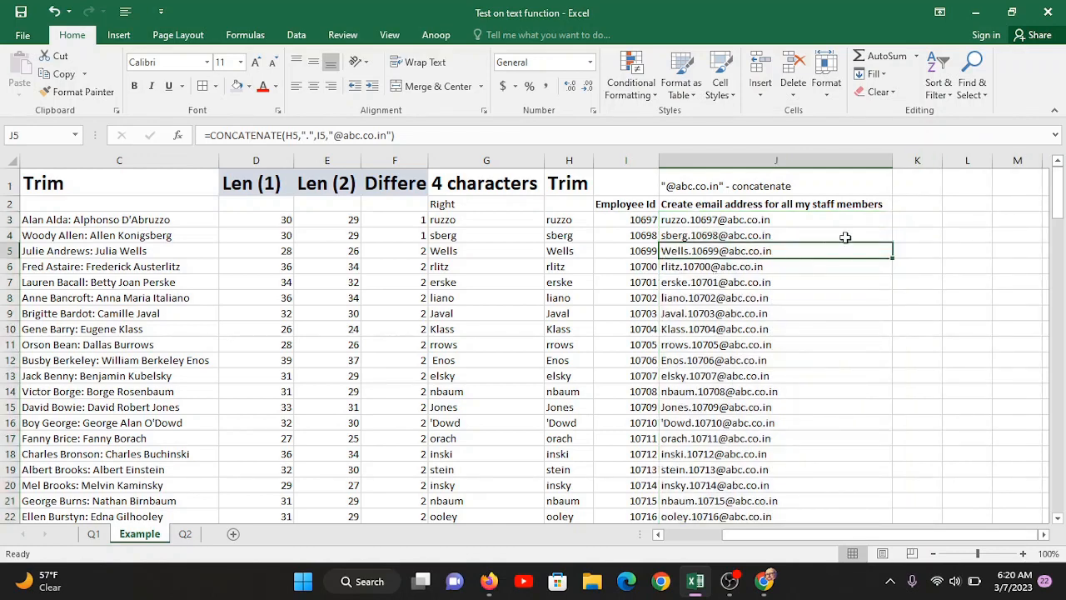
# Step: Widen column K beside the email addresses to roughly the width of column J
pyautogui.click(906, 159)
pyautogui.press('Right')
pyautogui.press('Right')
pyautogui.press('Right')
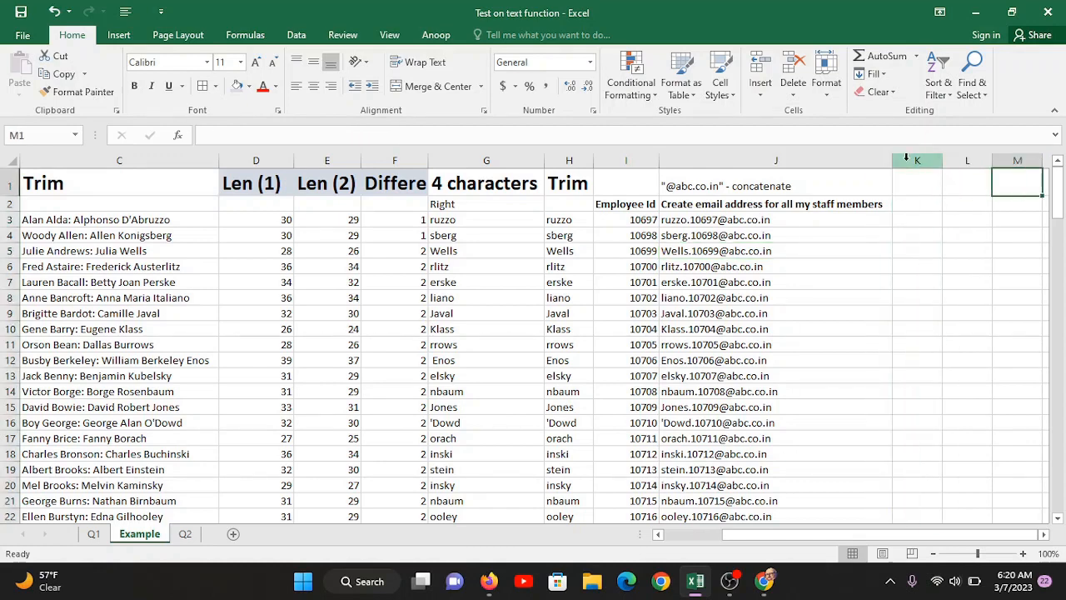
pyautogui.moveTo(745, 160); pyautogui.dragTo(896, 191)
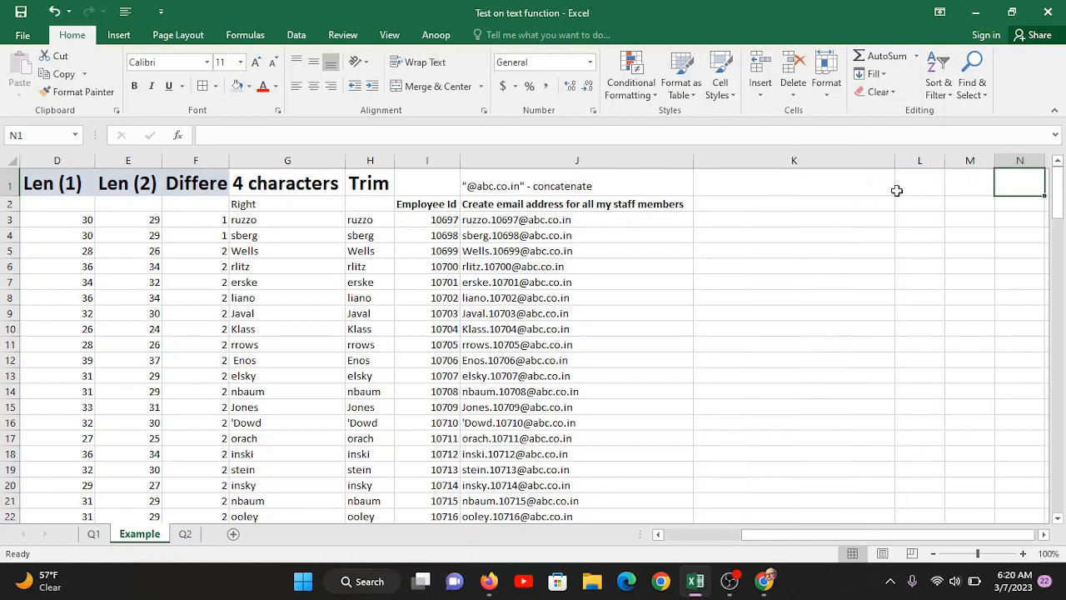
# Step: Enter the header "Lower" in K1
pyautogui.click(721, 188)
pyautogui.click(723, 201)
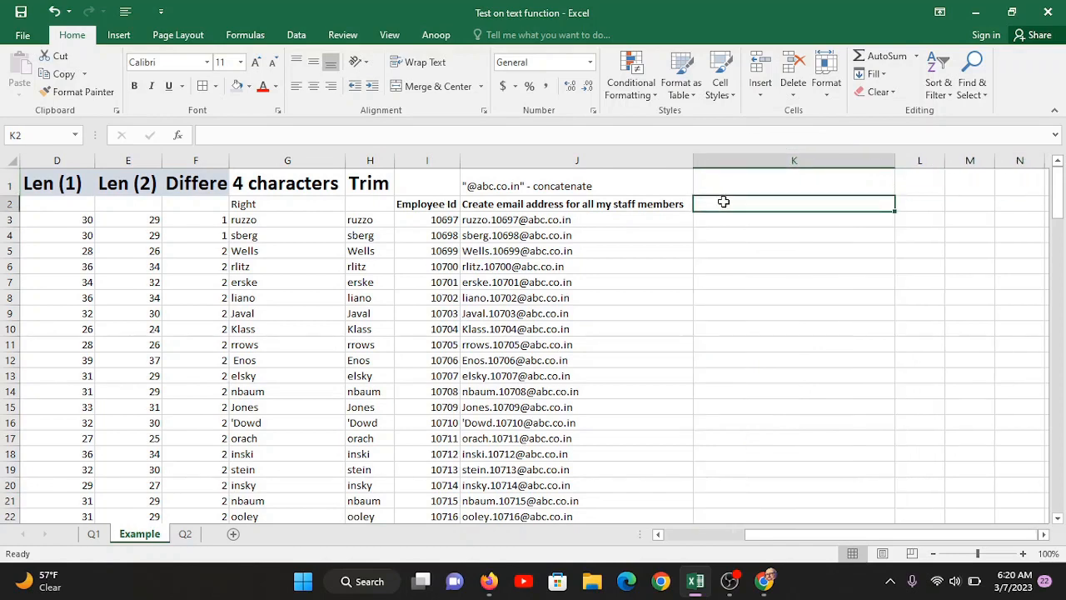
pyautogui.press('Up')
pyautogui.write('Lowe')
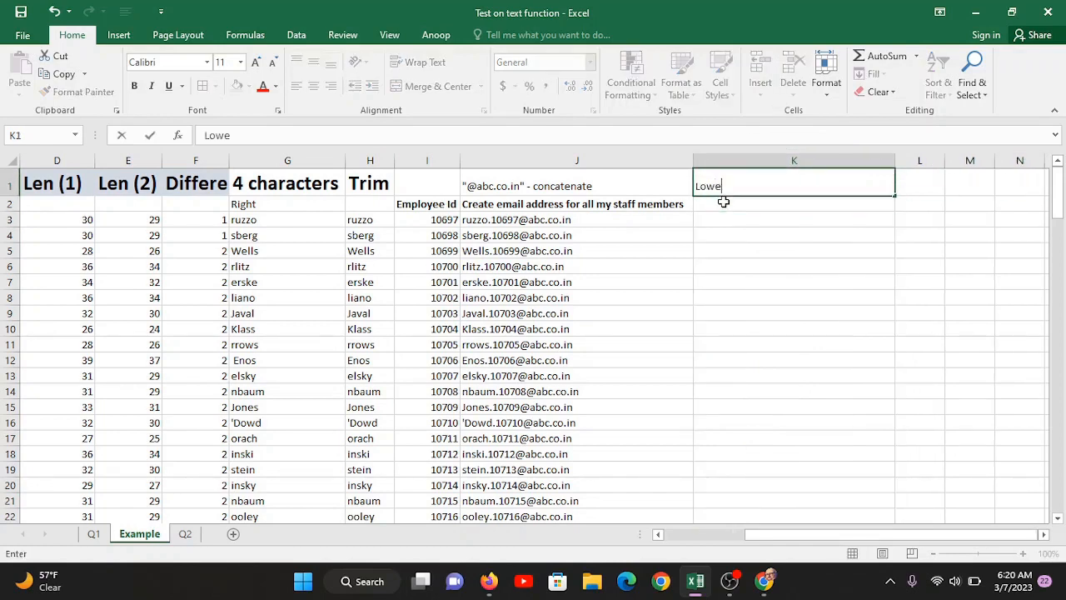
pyautogui.press('Return')
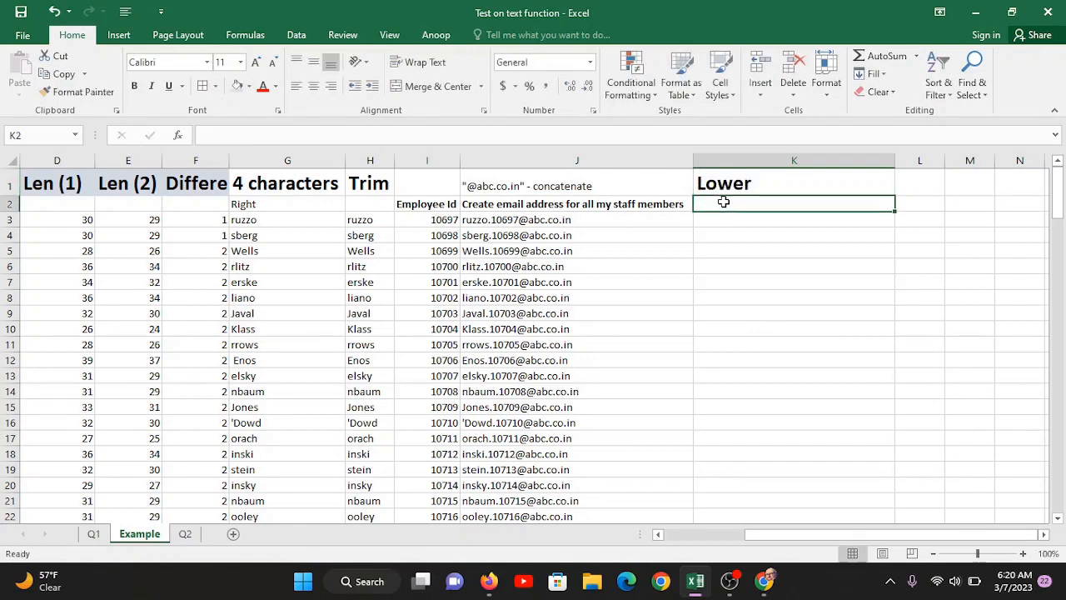
# Step: Enter =LOWER(J3) in K3 and copy the formula down column K for all email addresses
pyautogui.press('Down')
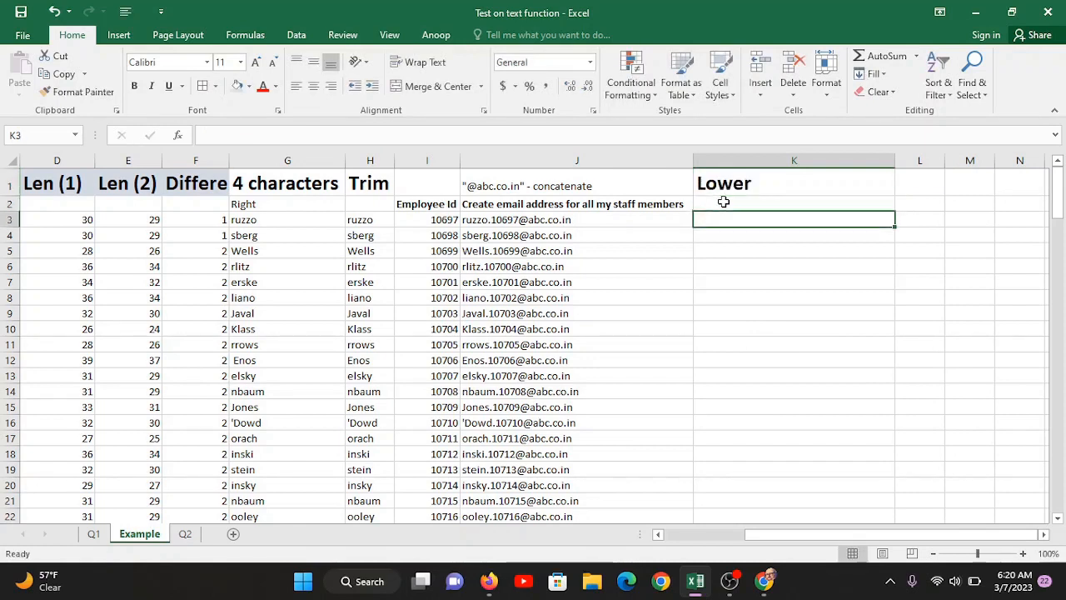
pyautogui.write('=lowe')
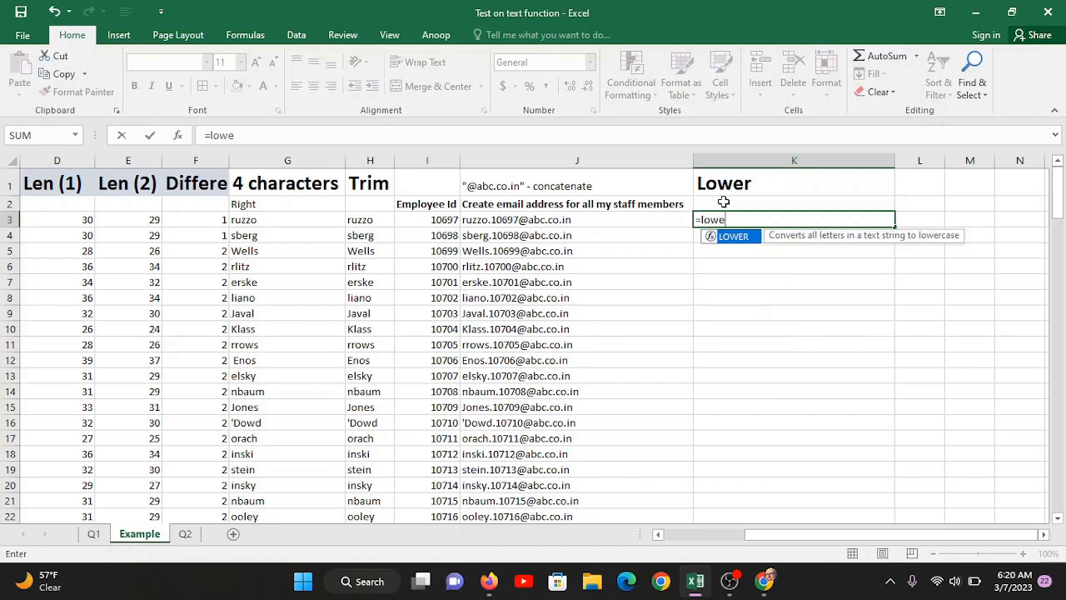
pyautogui.write('r')
pyautogui.press('Tab')
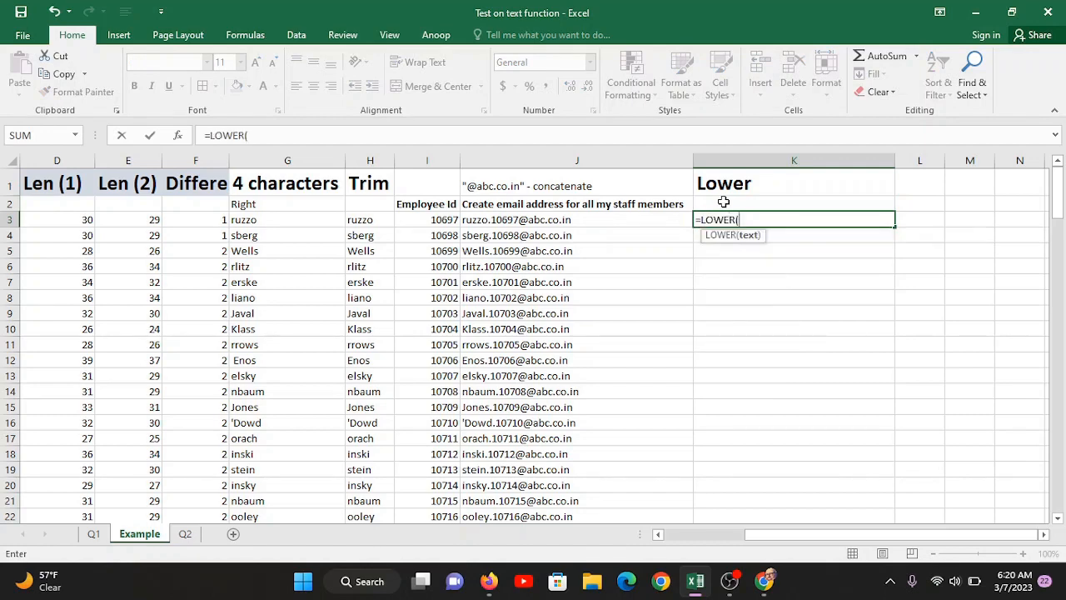
pyautogui.click(501, 225)
pyautogui.write(')')
pyautogui.press('Return')
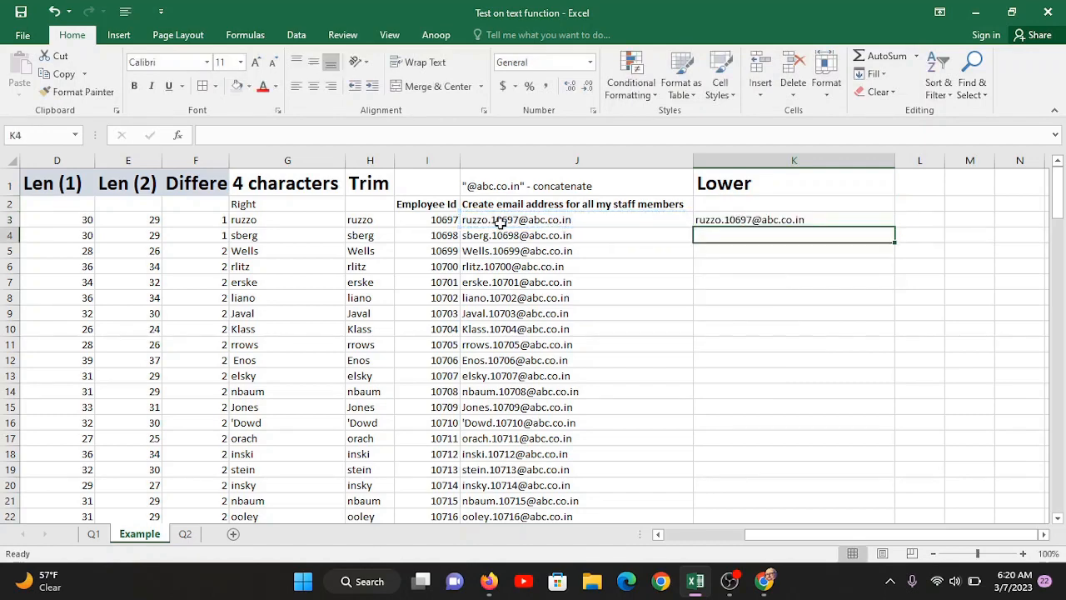
pyautogui.click(724, 218)
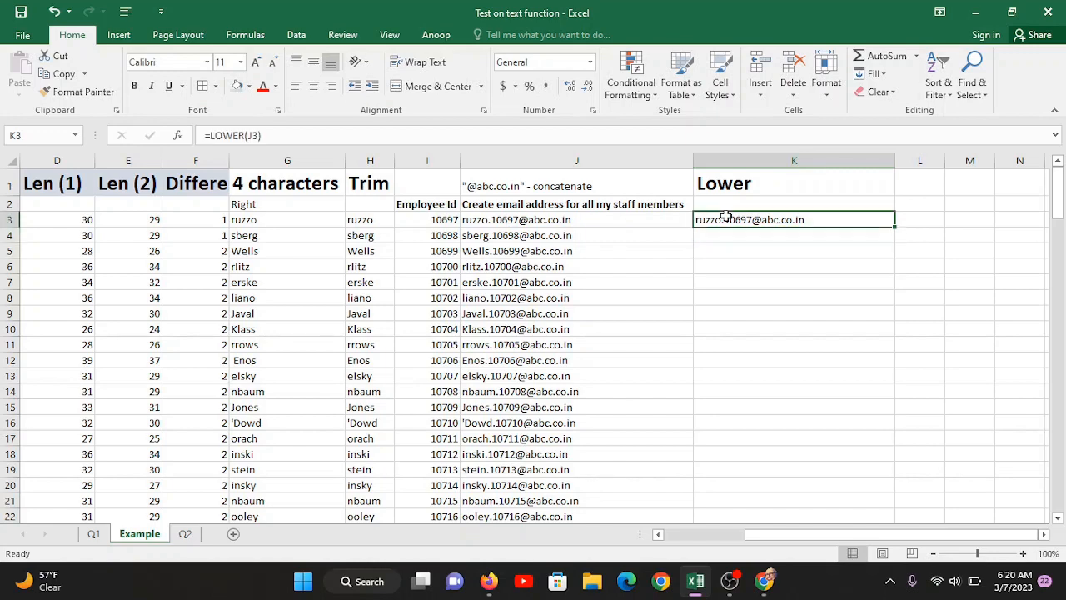
pyautogui.doubleClick(894, 226)
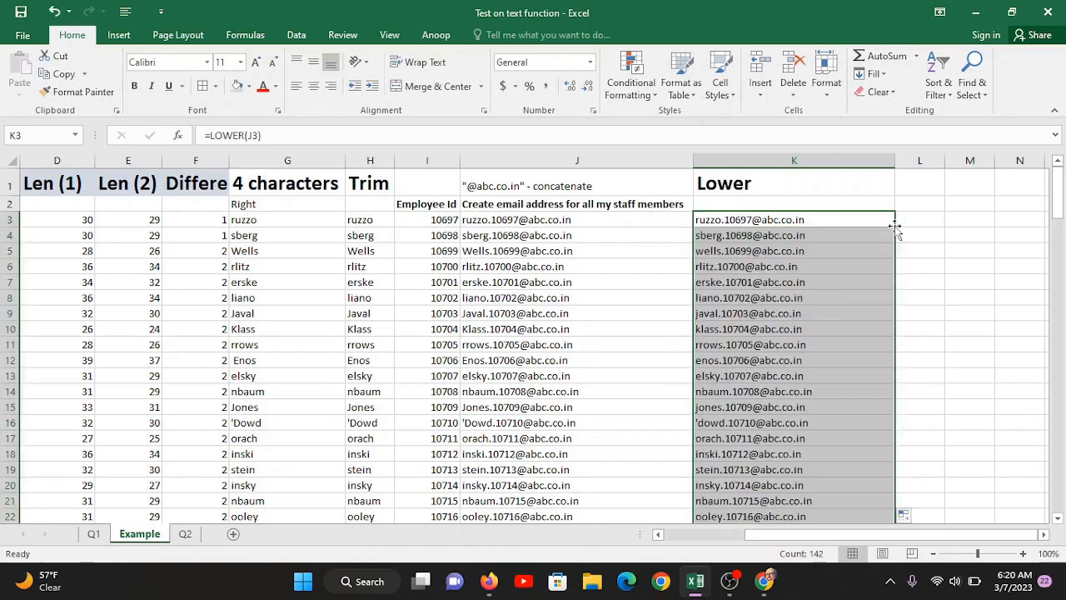
# Step: Compare the lowercase addresses in column K with the originals in column J, from row 5 down to row 53
pyautogui.click(473, 250)
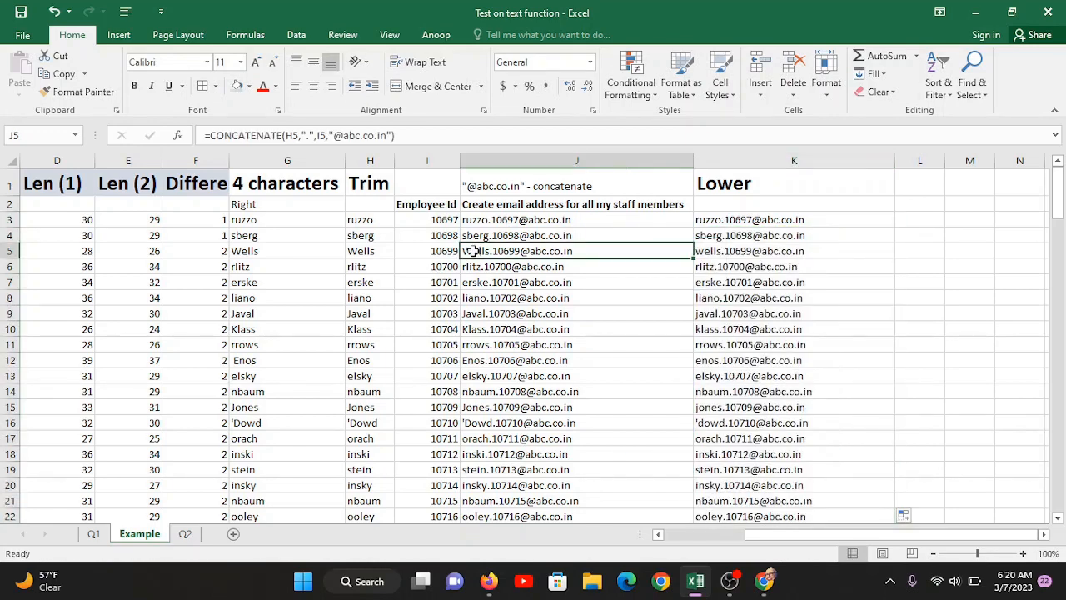
pyautogui.click(713, 252)
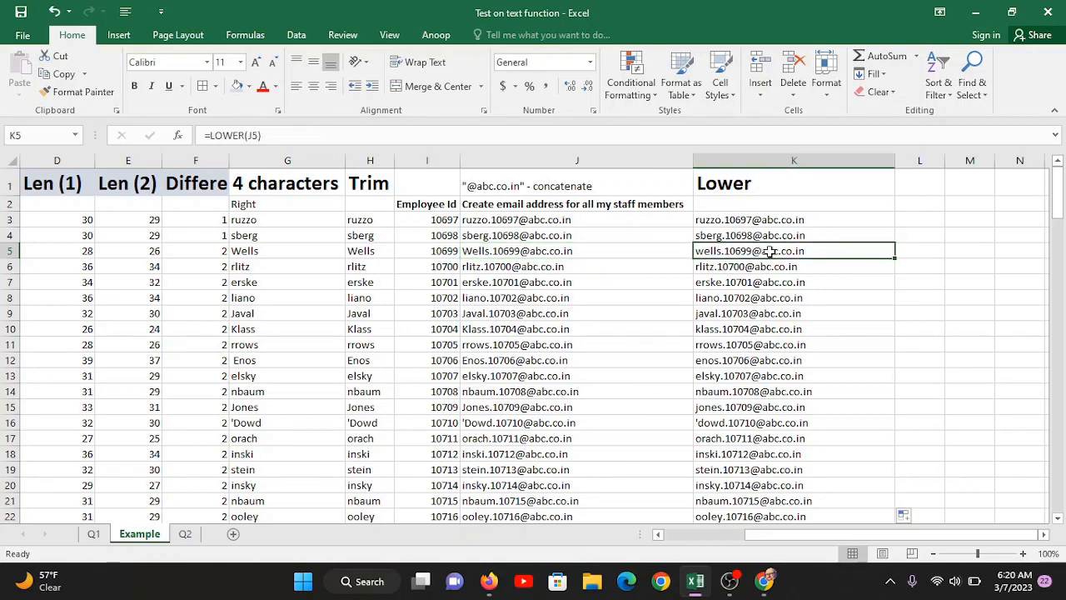
pyautogui.press('Down')
pyautogui.press('Down')
pyautogui.press('Down')
pyautogui.press('Down')
pyautogui.press('Down')
pyautogui.press('Down')
pyautogui.press('Down')
pyautogui.press('Down')
pyautogui.press('Down')
pyautogui.press('Down')
pyautogui.press('Down')
pyautogui.press('Down')
pyautogui.press('Down')
pyautogui.press('Down')
pyautogui.press('Down')
pyautogui.press('Down')
pyautogui.press('Down')
pyautogui.press('Down')
pyautogui.press('Down')
pyautogui.press('Down')
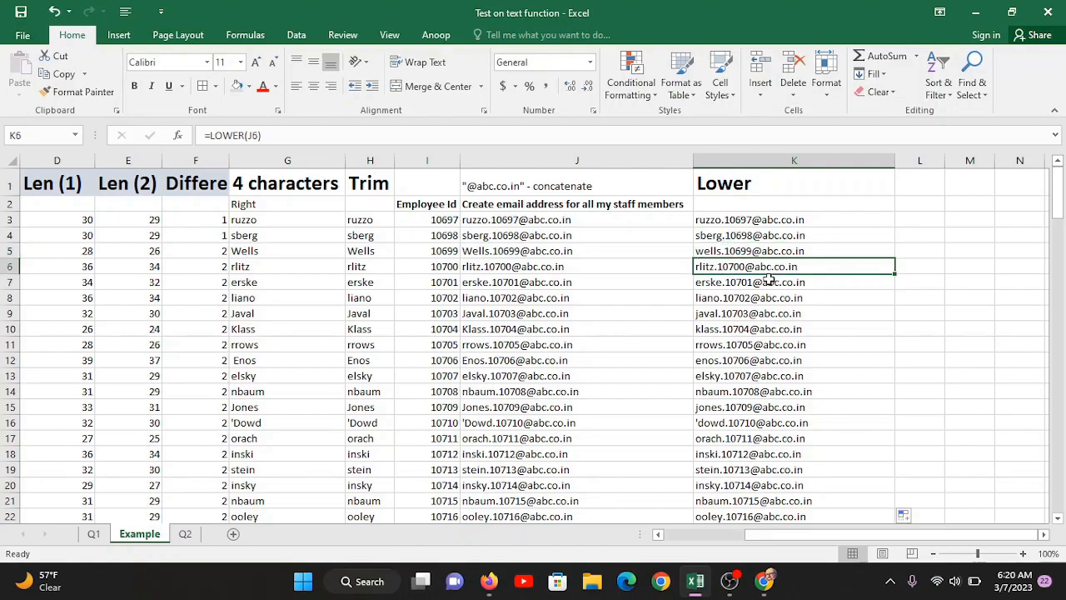
pyautogui.press('Down')
pyautogui.press('Down')
pyautogui.press('Down')
pyautogui.press('Down')
pyautogui.press('Down')
pyautogui.press('Down')
pyautogui.press('Down')
pyautogui.press('Down')
pyautogui.press('Down')
pyautogui.press('Down')
pyautogui.press('Down')
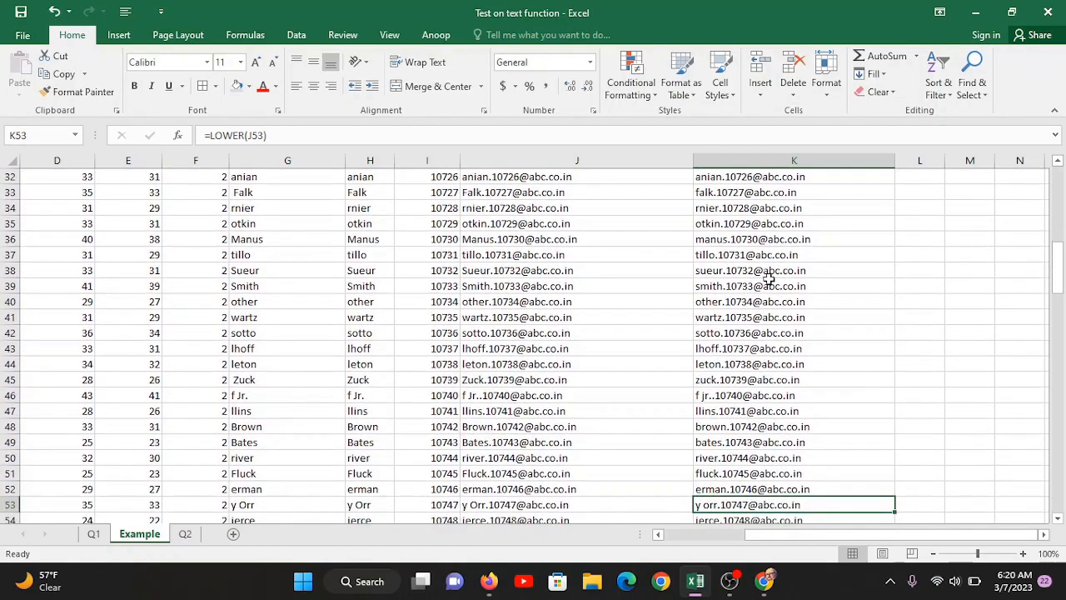
# Step: Examine the LOWER formula in K46 and the CONCATENATE formula in J46 without changing them
pyautogui.doubleClick(701, 396)
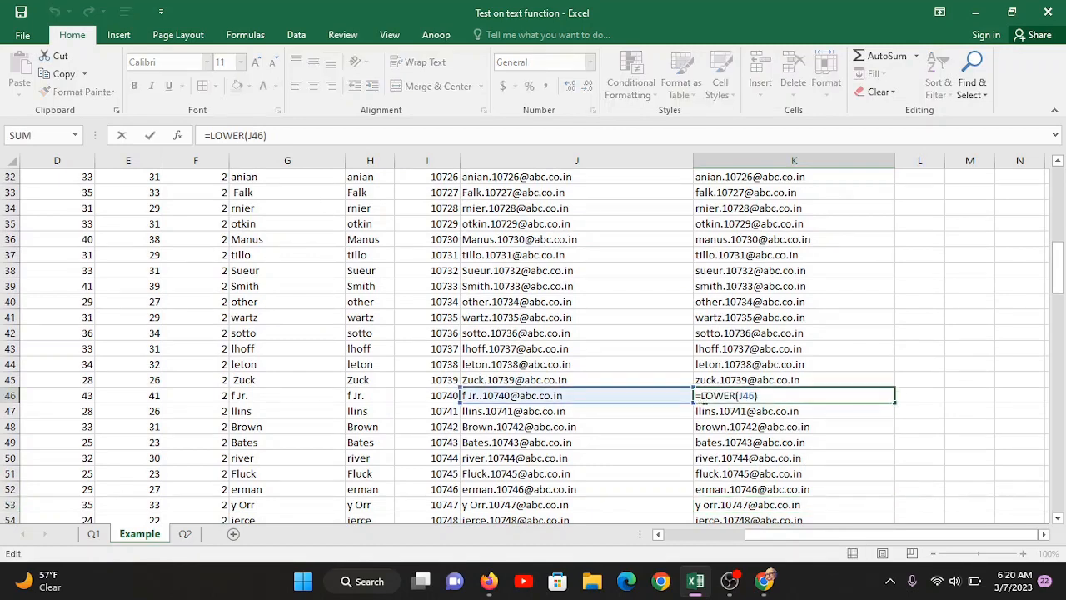
pyautogui.press('Escape')
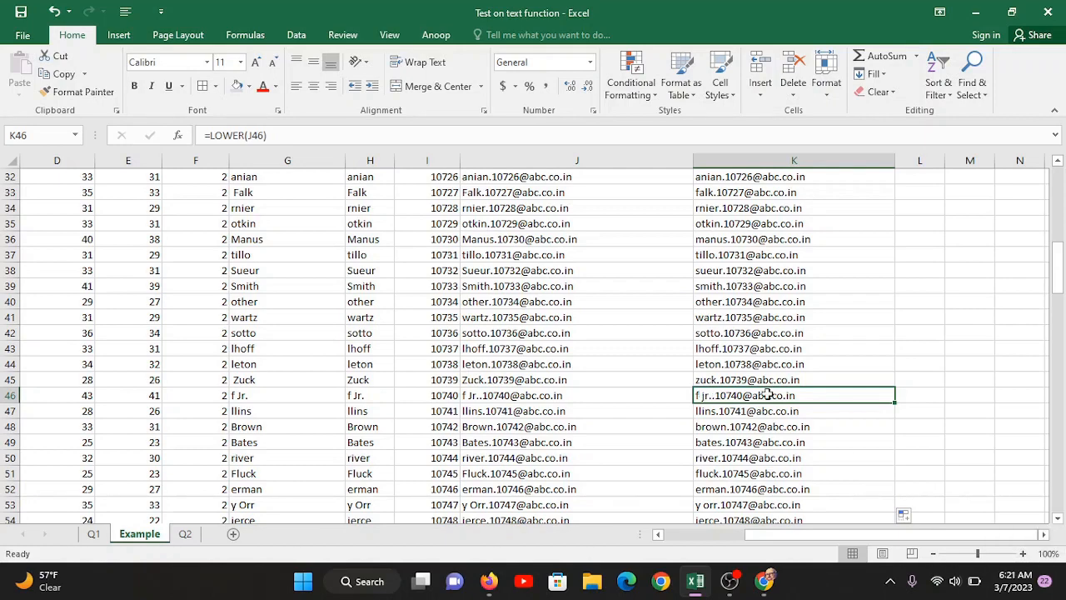
pyautogui.click(283, 138)
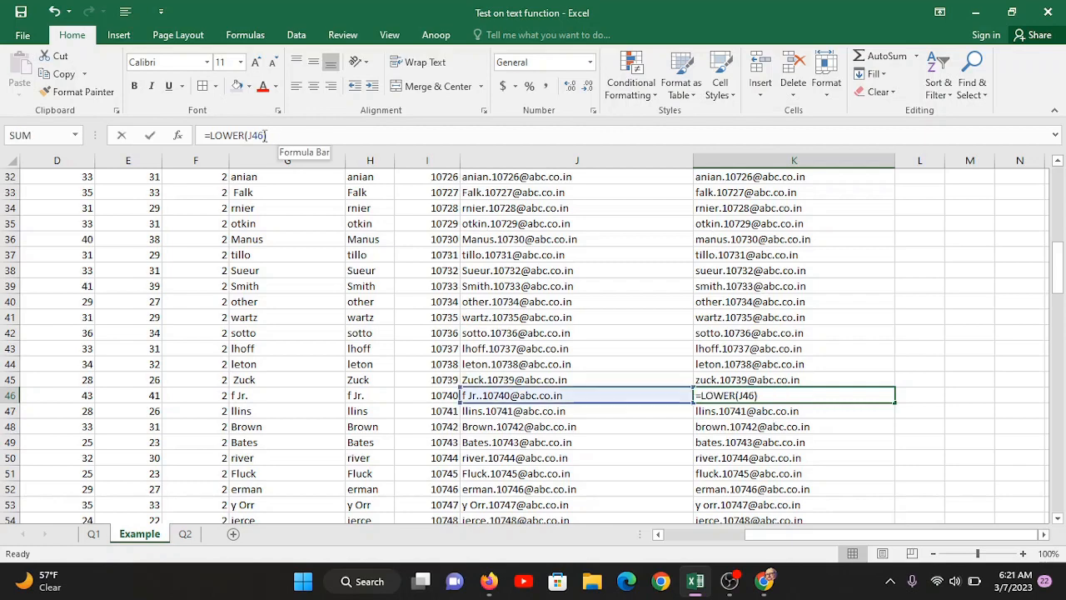
pyautogui.moveTo(270, 136); pyautogui.dragTo(193, 138)
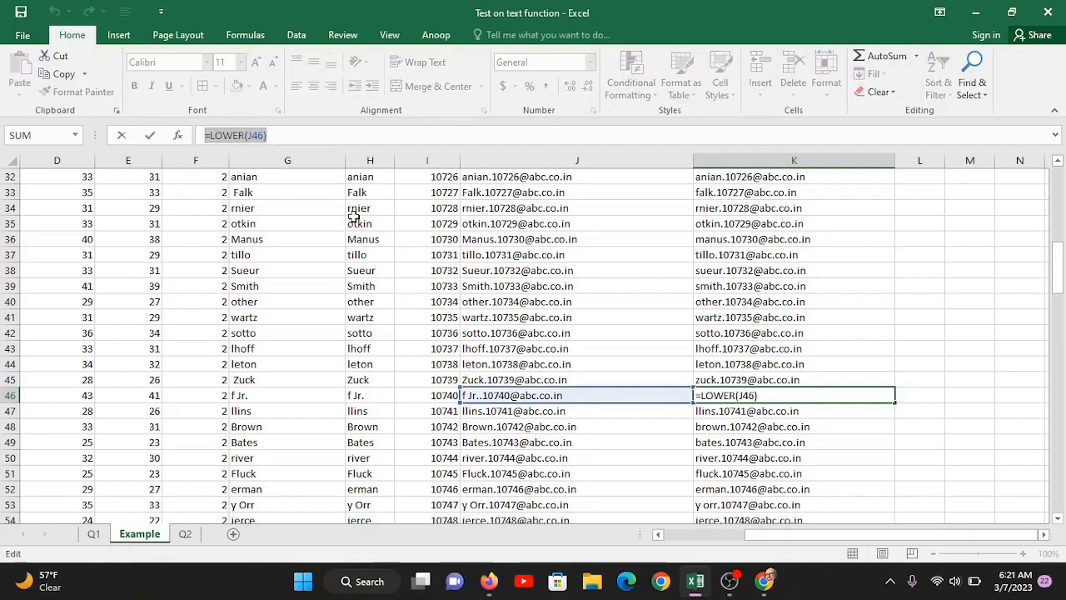
pyautogui.press('Escape')
pyautogui.click(513, 395)
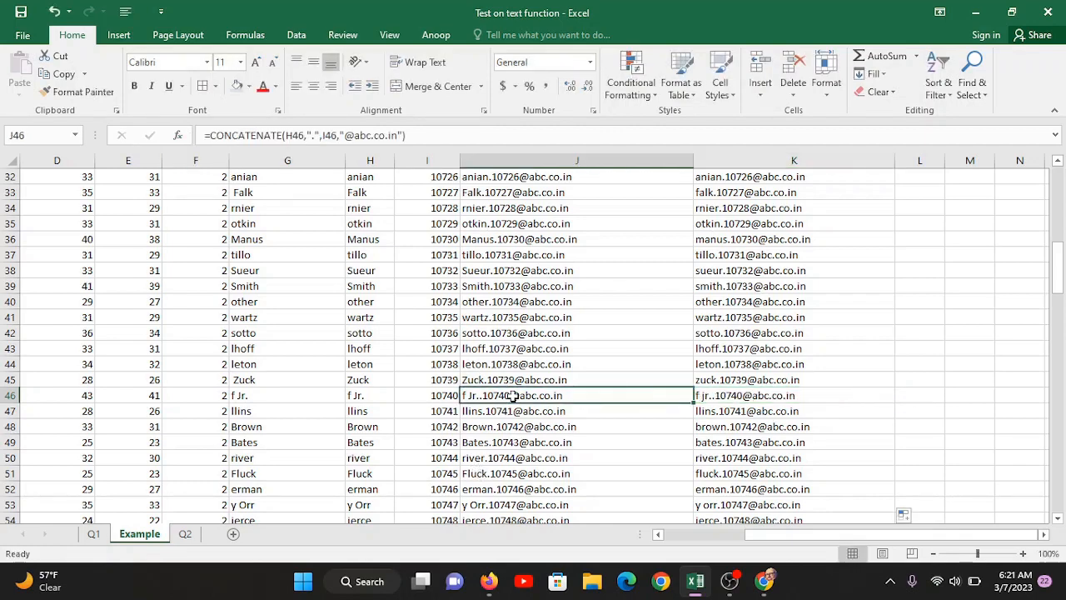
pyautogui.moveTo(413, 137); pyautogui.dragTo(131, 125)
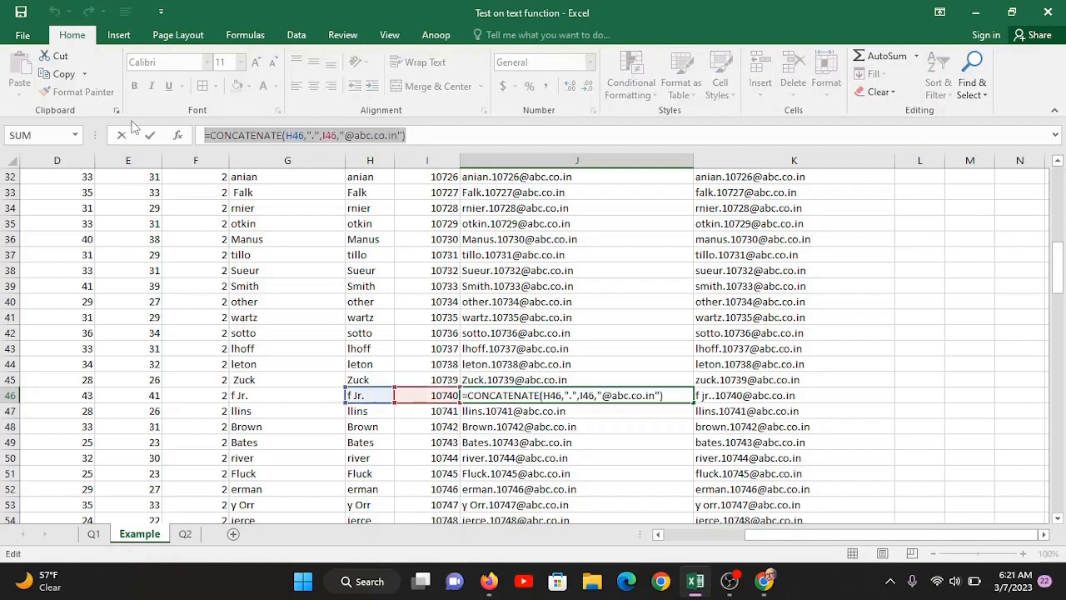
pyautogui.press('Escape')
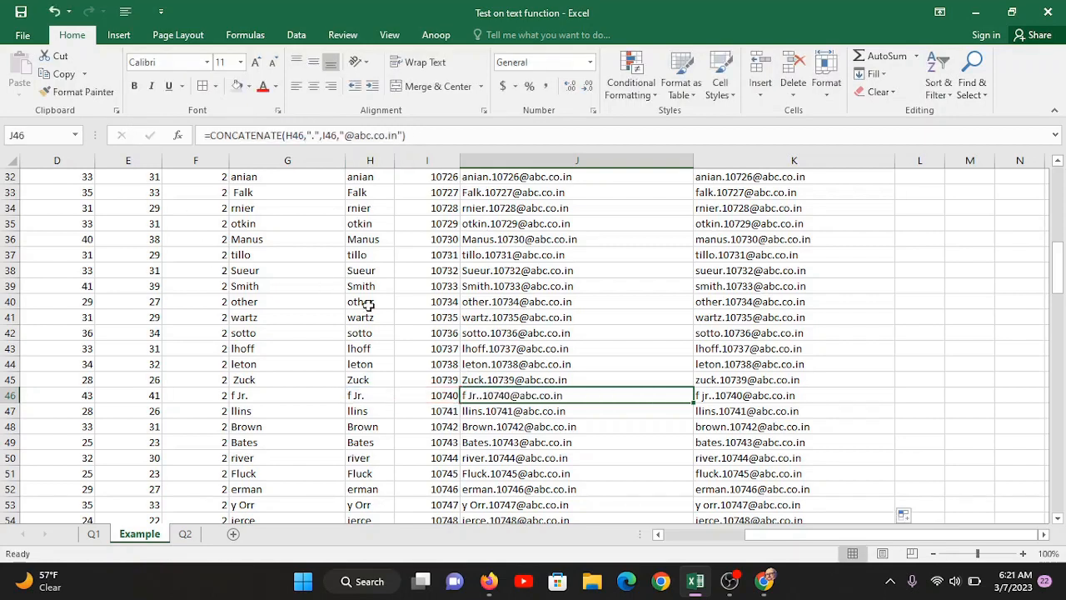
# Step: Copy the lowercase addresses in K3:K144 and paste them as values only into column L, starting at L3
pyautogui.moveTo(1059, 282); pyautogui.dragTo(1059, 179)
pyautogui.click(783, 221)
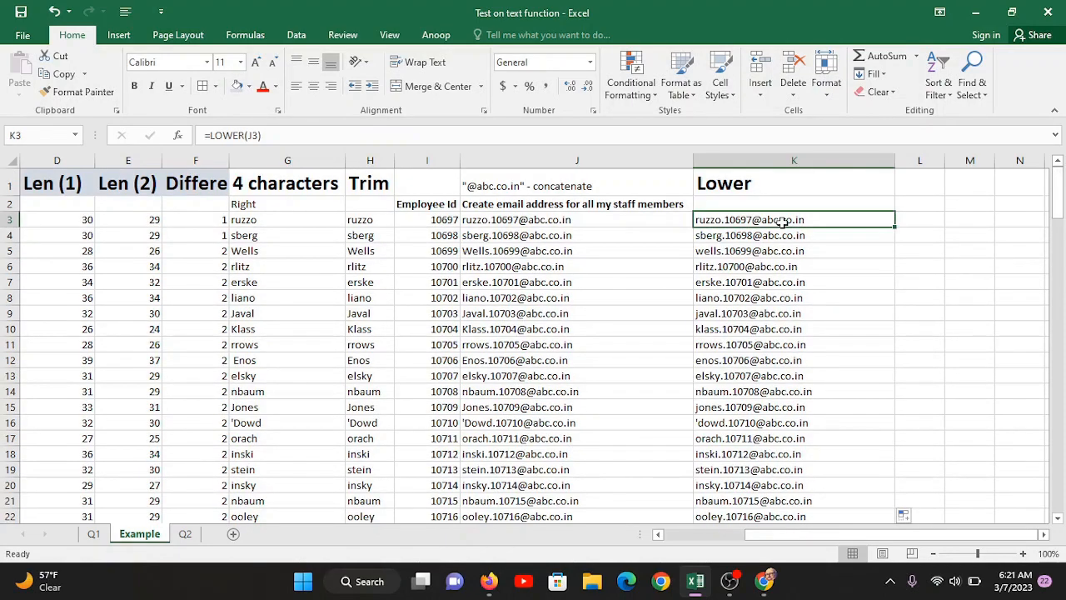
pyautogui.hotkey('ctrl', 'shift', 'Down')
pyautogui.hotkey('ctrl', 'c')
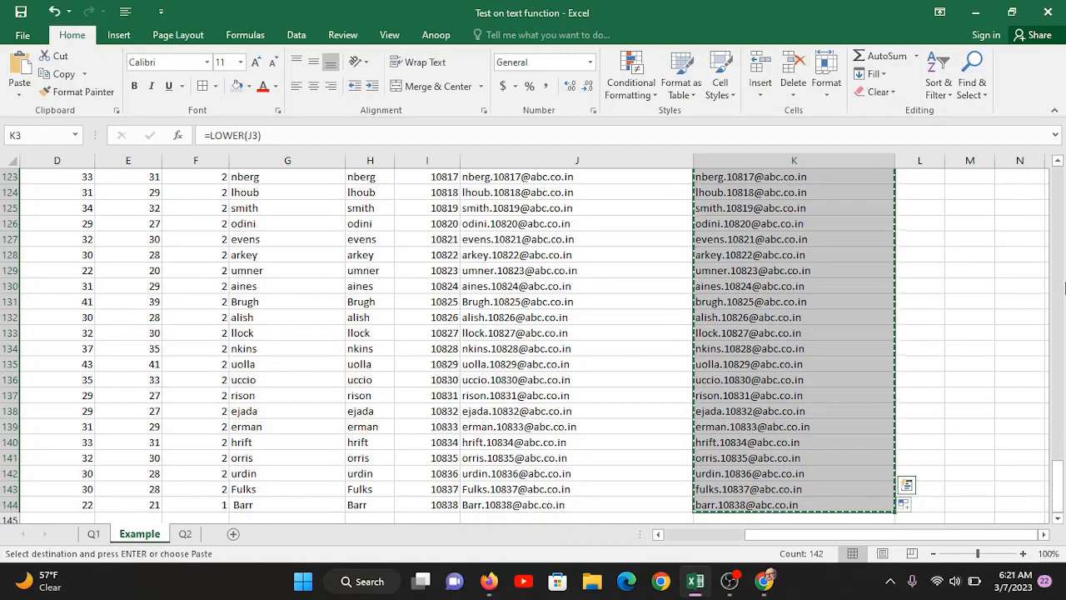
pyautogui.moveTo(1059, 491); pyautogui.dragTo(1009, 176)
pyautogui.click(920, 218)
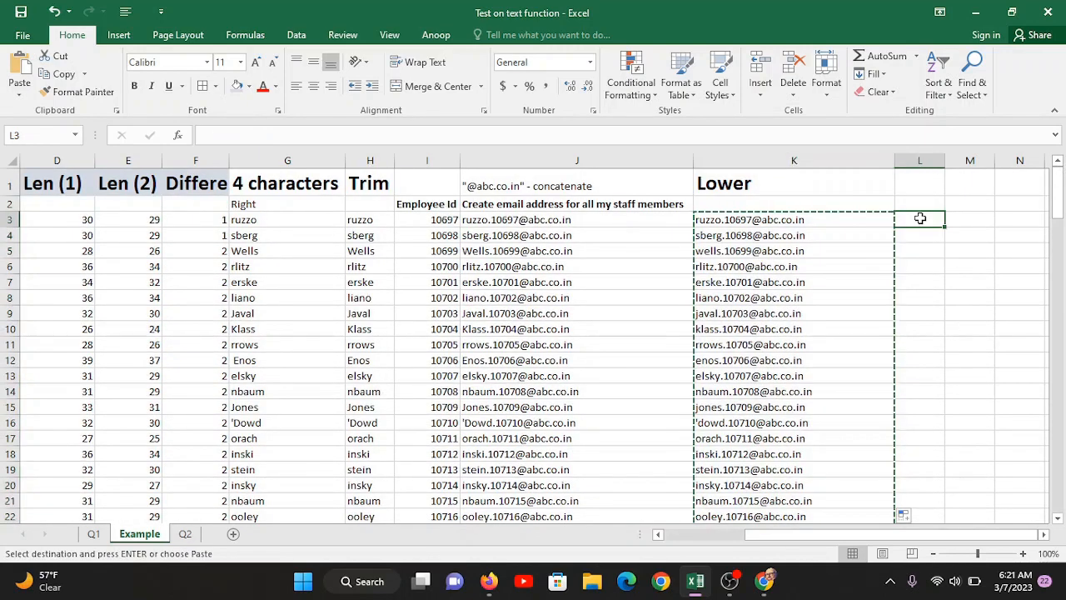
pyautogui.rightClick(920, 219)
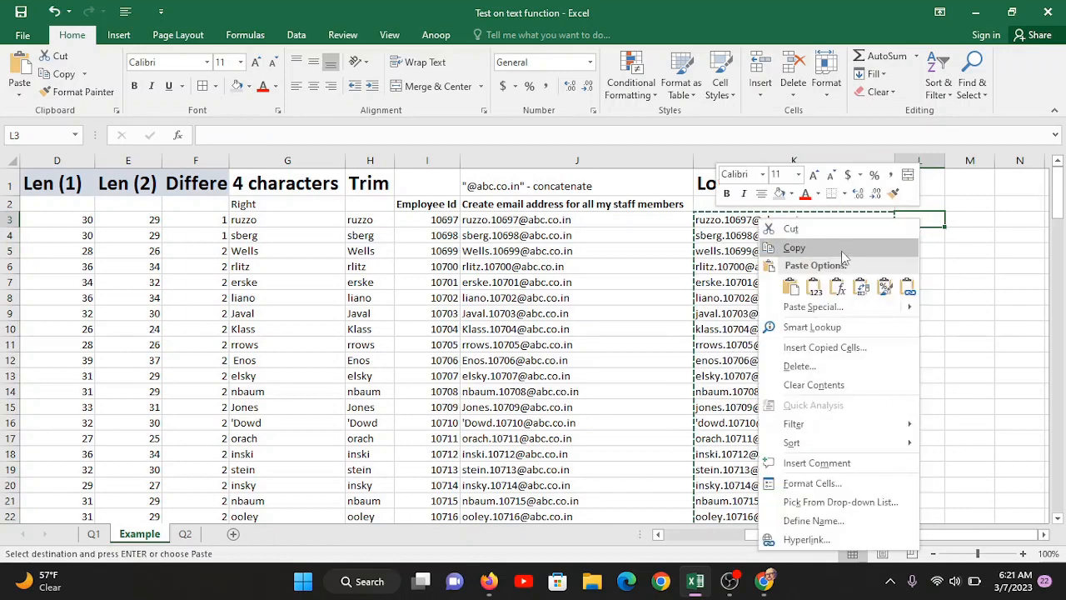
pyautogui.click(837, 309)
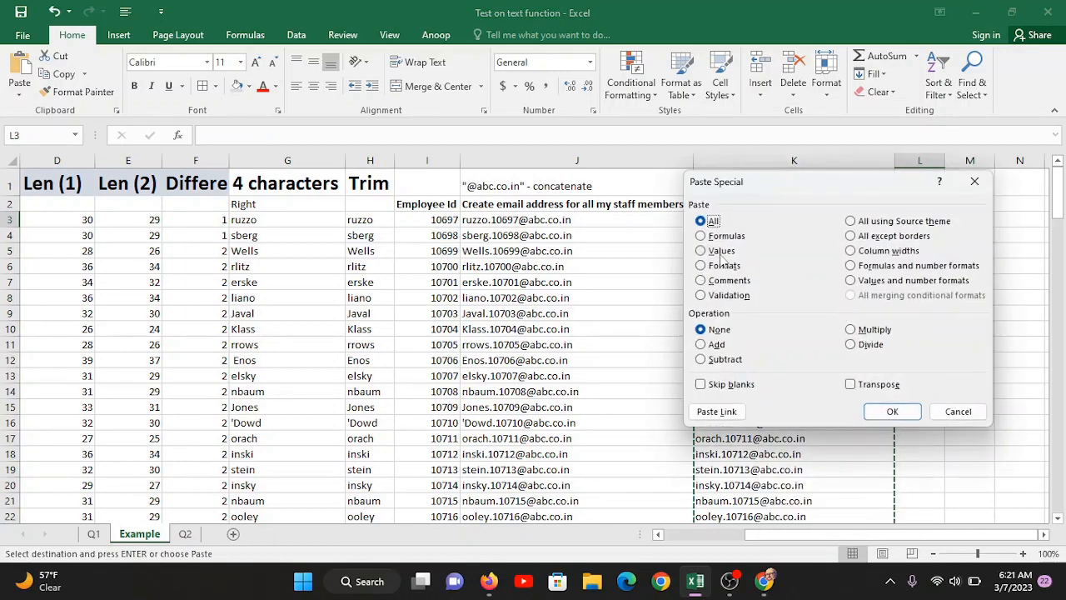
pyautogui.click(892, 411)
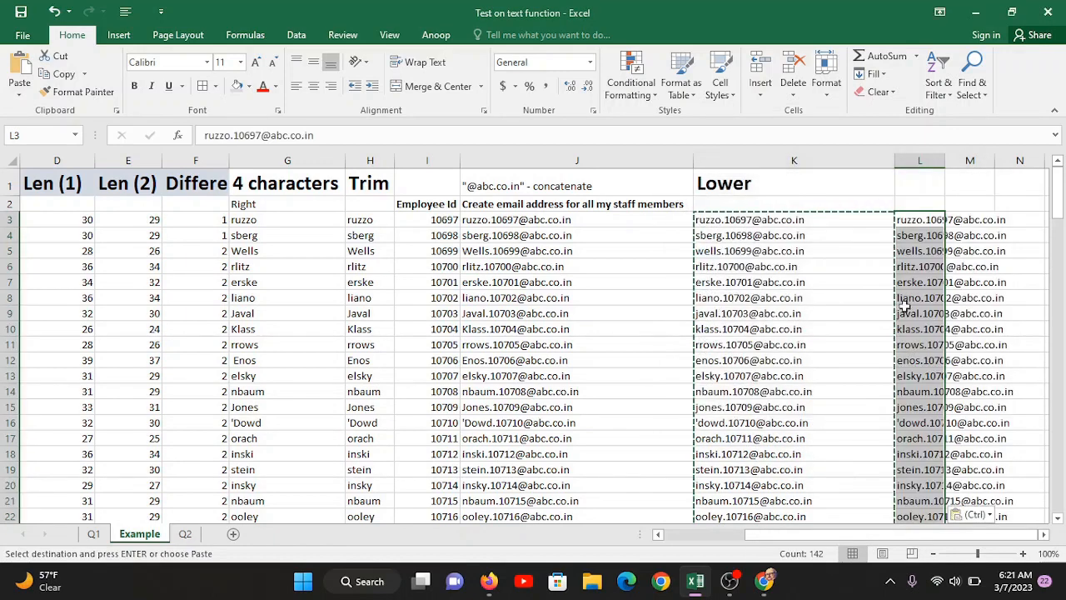
# Step: Autofit column L to the pasted addresses and clear the copy selection around column K
pyautogui.doubleClick(943, 157)
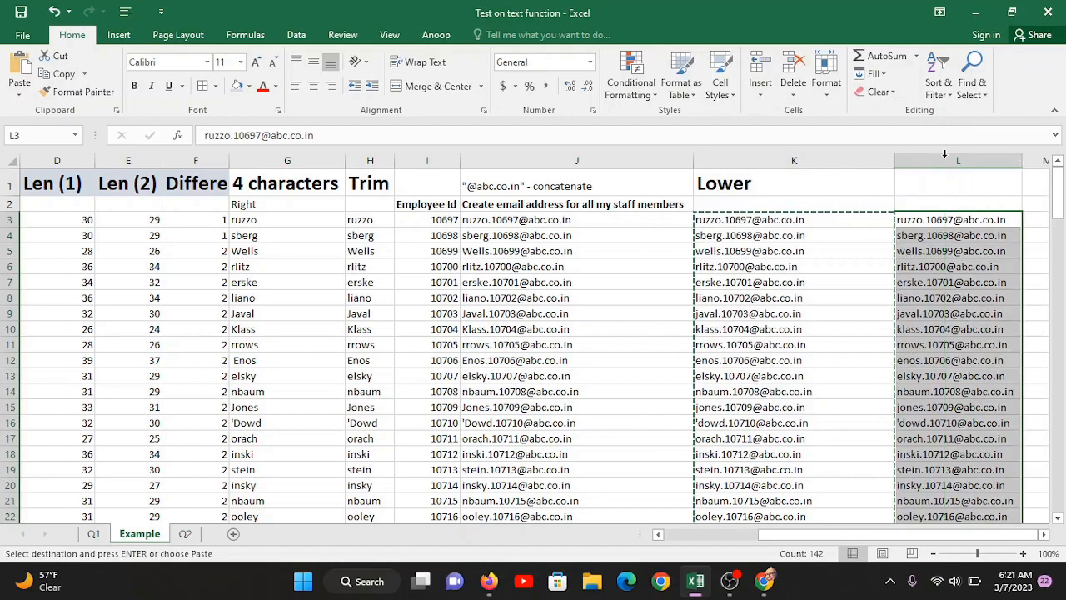
pyautogui.click(934, 202)
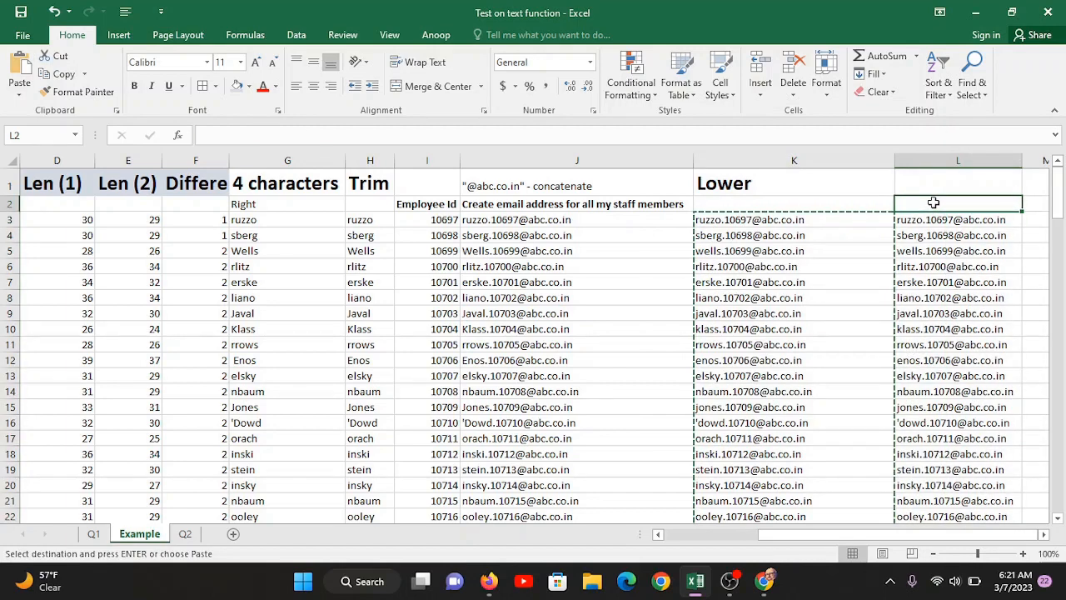
pyautogui.press('Right')
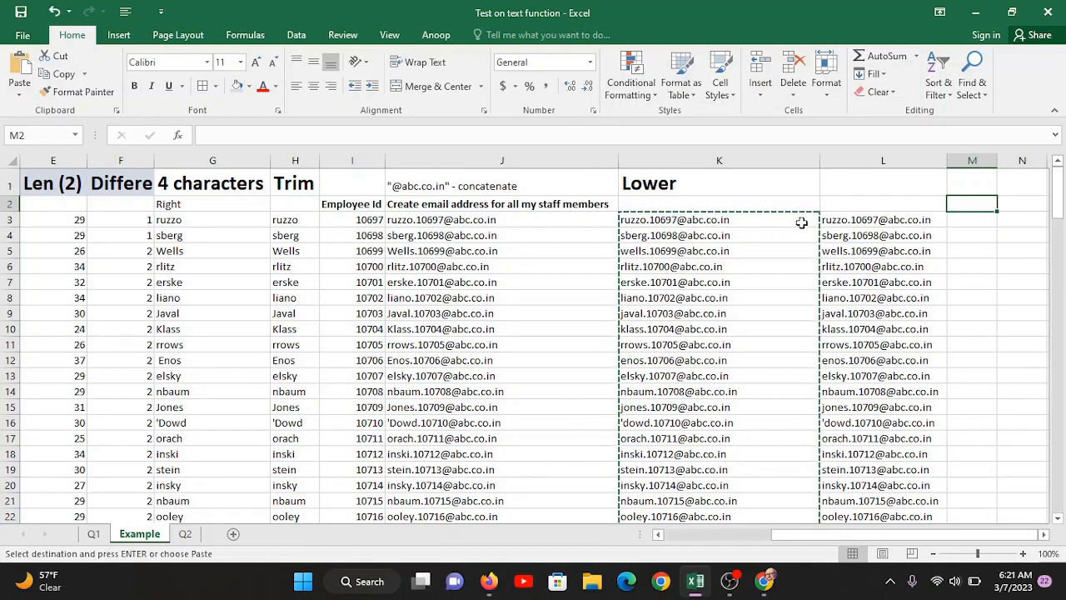
pyautogui.click(731, 235)
pyautogui.press('Escape')
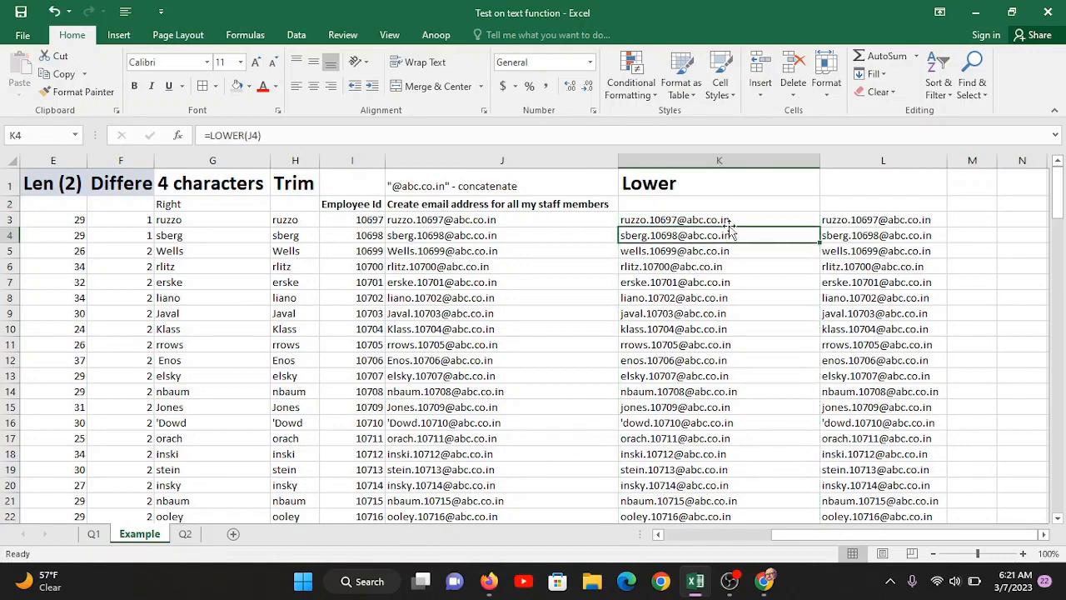
# Step: Compare the contents of K3 with the pasted value in L3 to see which one holds a formula
pyautogui.click(731, 220)
pyautogui.moveTo(281, 137); pyautogui.dragTo(205, 135)
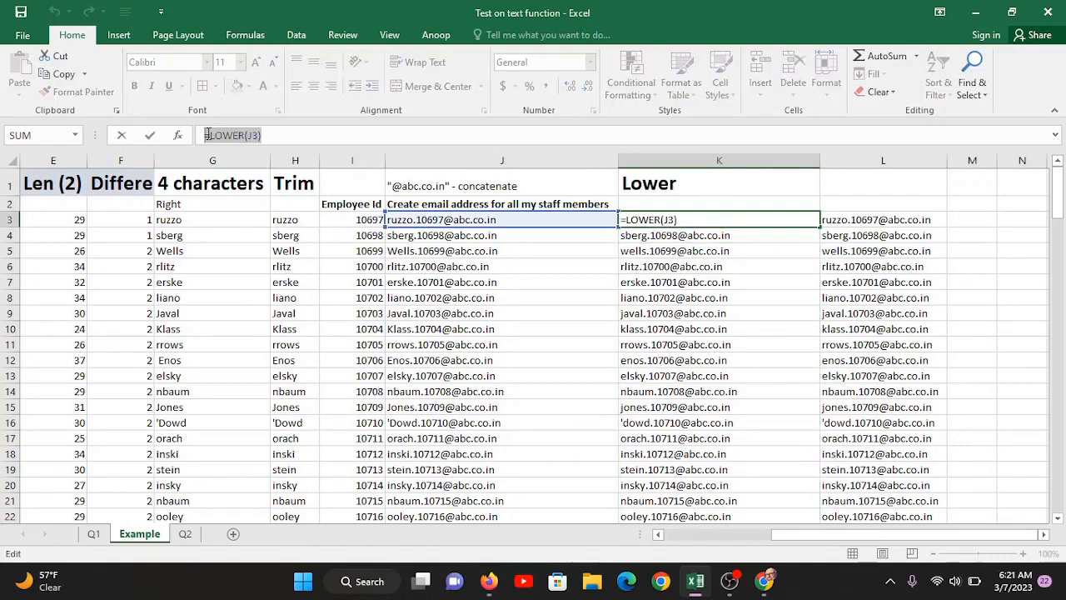
pyautogui.click(883, 218)
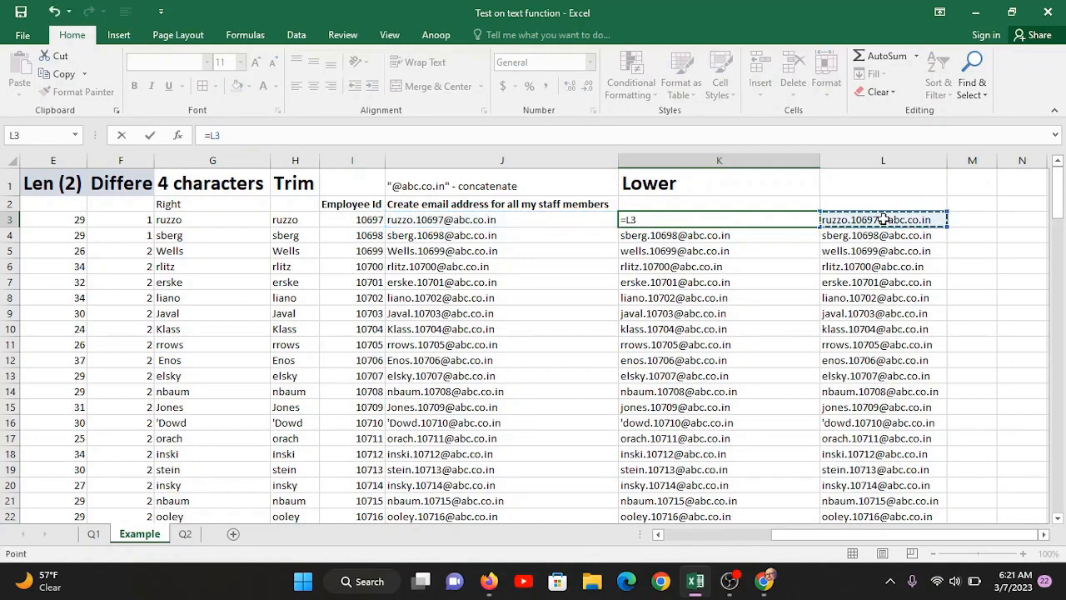
pyautogui.press('Escape')
pyautogui.click(882, 219)
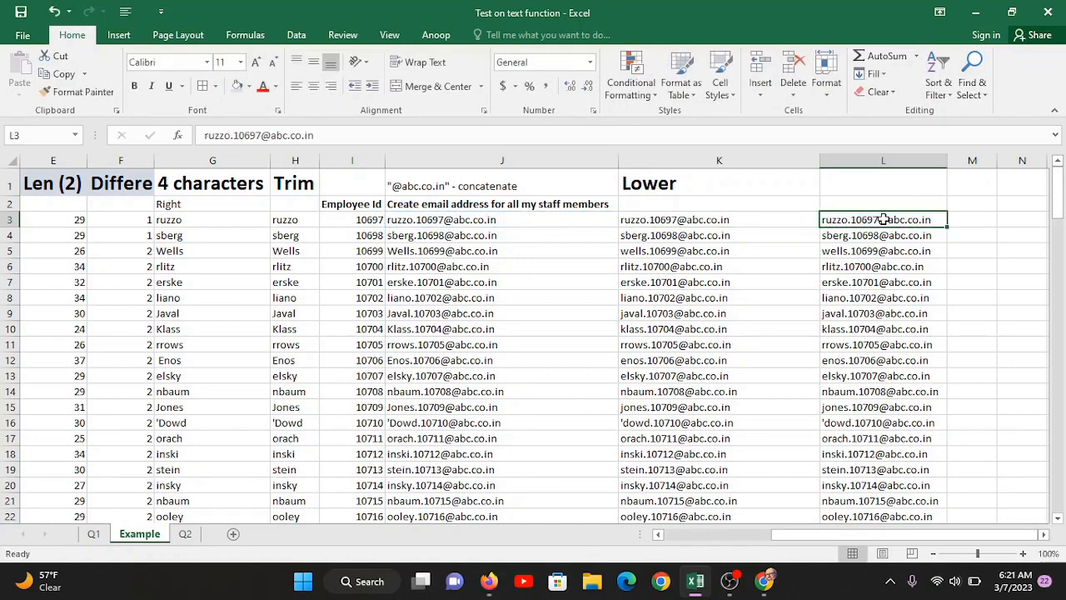
pyautogui.moveTo(344, 134); pyautogui.dragTo(146, 134)
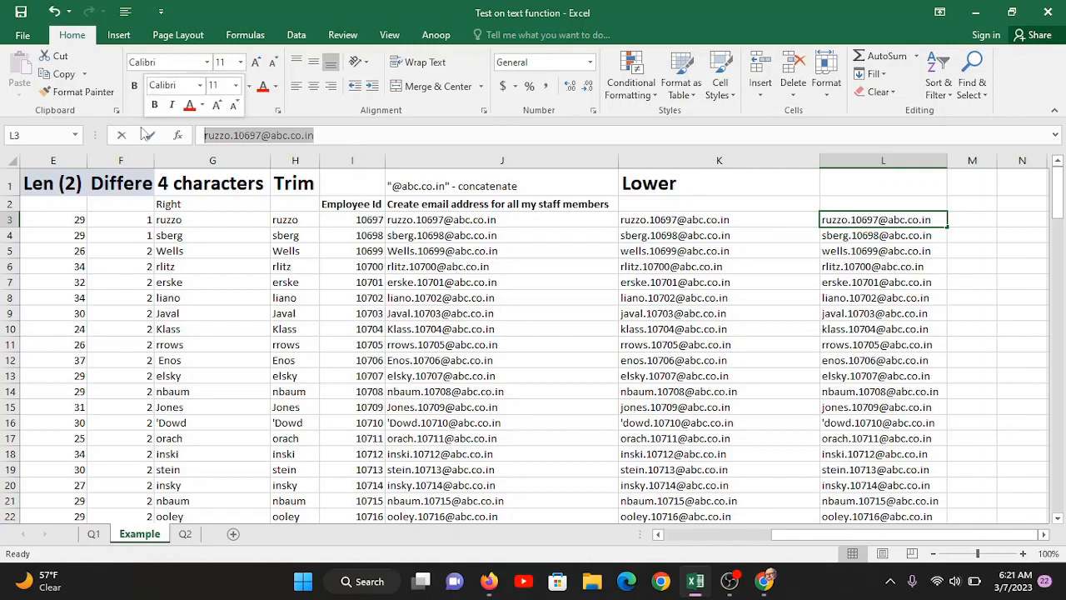
# Step: Try inserting a run of 4s directly into the address text in L3
pyautogui.click(856, 219)
pyautogui.write('44444444444444')
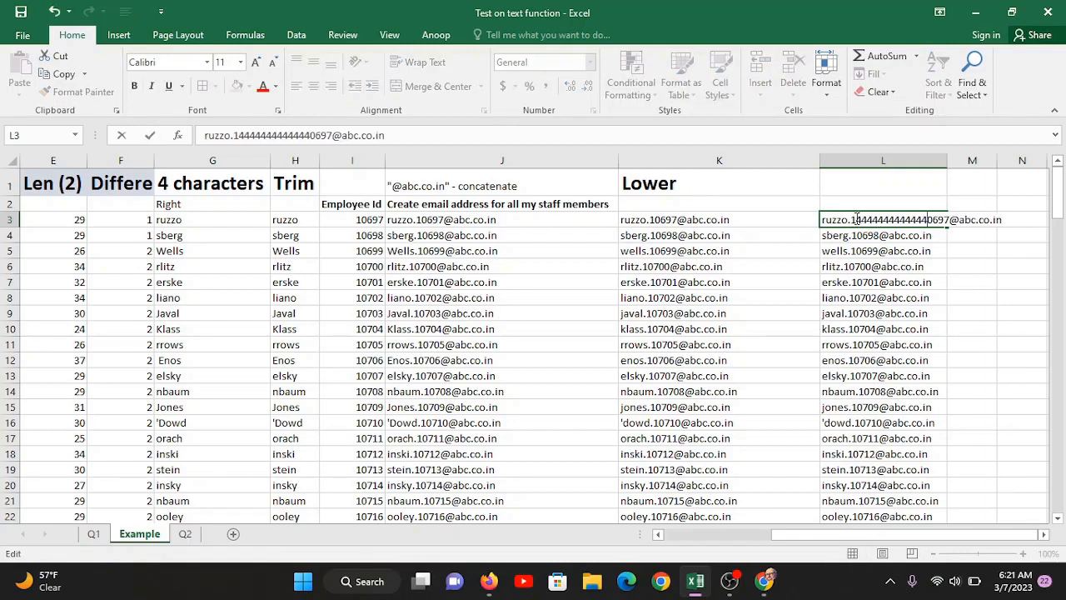
pyautogui.press('Escape')
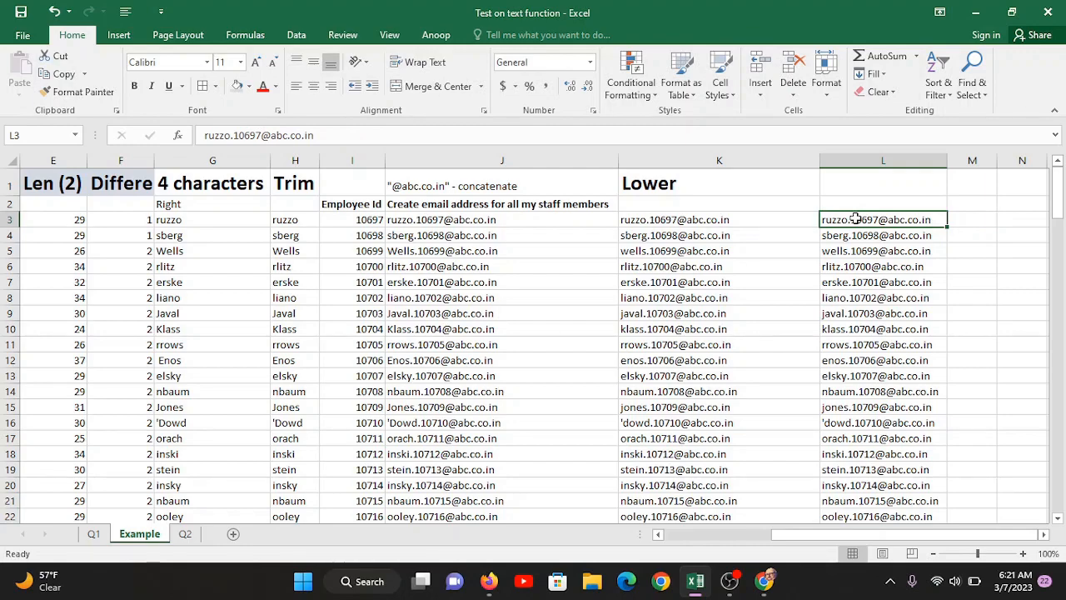
# Step: Look through the pasted addresses in column L from row 3 down to row 57 for spaces in the names
pyautogui.press('Down')
pyautogui.press('Down')
pyautogui.press('Down')
pyautogui.press('Down')
pyautogui.press('Down')
pyautogui.press('Down')
pyautogui.press('Down')
pyautogui.press('Down')
pyautogui.press('Down')
pyautogui.press('Down')
pyautogui.press('Down')
pyautogui.press('Down')
pyautogui.press('Down')
pyautogui.press('Down')
pyautogui.press('Down')
pyautogui.press('Down')
pyautogui.press('Down')
pyautogui.press('Down')
pyautogui.press('Down')
pyautogui.press('Down')
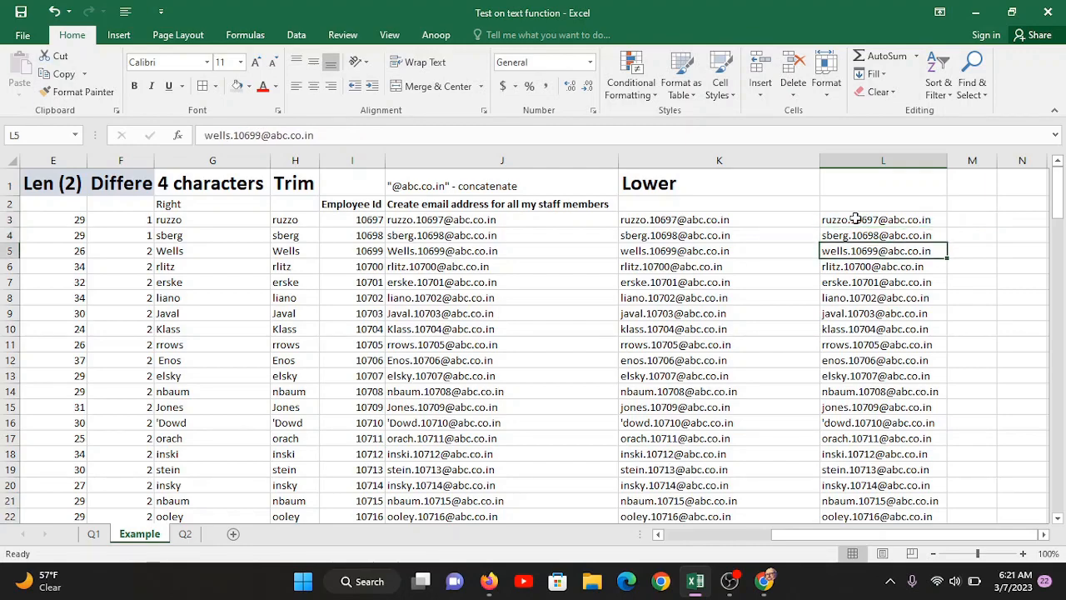
pyautogui.press('Down')
pyautogui.press('Down')
pyautogui.press('Down')
pyautogui.press('Down')
pyautogui.press('Down')
pyautogui.press('Down')
pyautogui.press('Down')
pyautogui.press('Down')
pyautogui.press('Down')
pyautogui.press('Down')
pyautogui.press('Down')
pyautogui.press('Down')
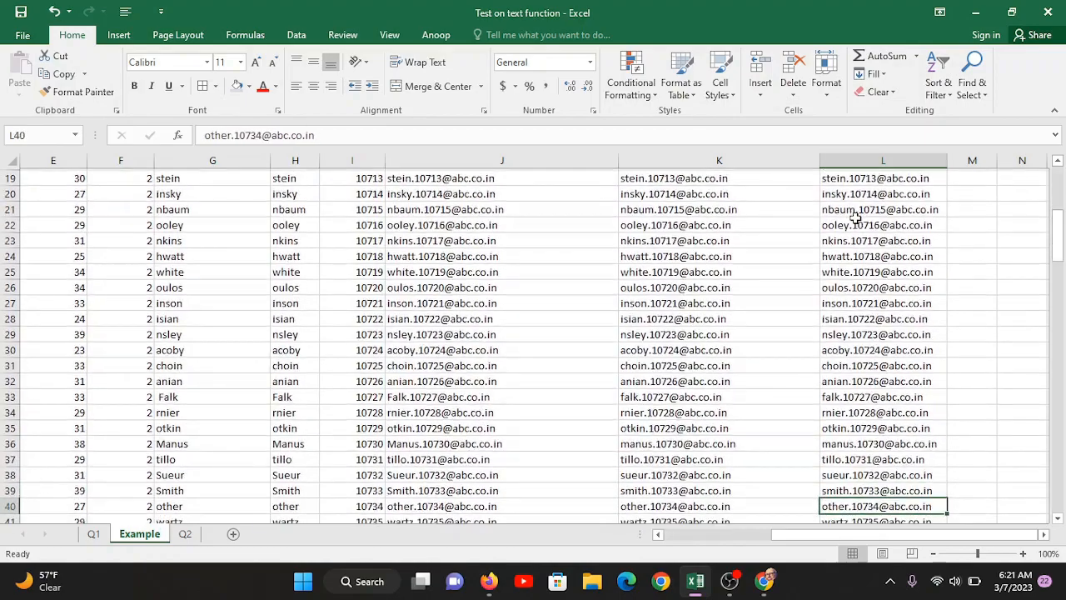
pyautogui.press('Down')
pyautogui.press('Down')
pyautogui.press('Down')
pyautogui.press('Down')
pyautogui.press('Down')
pyautogui.press('Down')
pyautogui.press('Down')
pyautogui.press('Down')
pyautogui.press('Down')
pyautogui.press('Down')
pyautogui.press('Down')
pyautogui.press('Down')
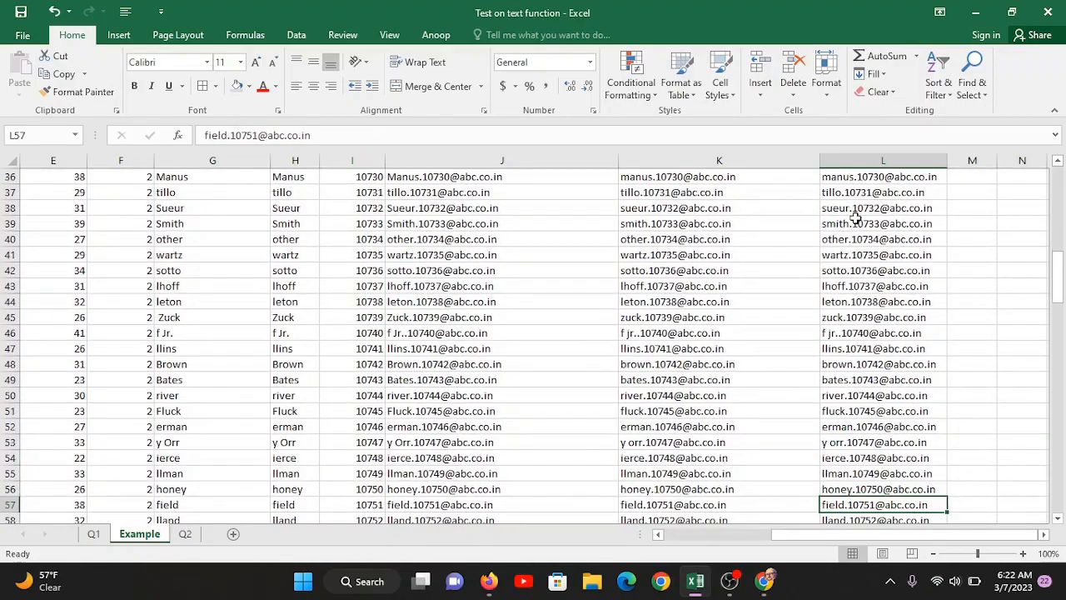
# Step: Replace the space in the addresses in L46 and L53 with an underscore
pyautogui.doubleClick(826, 335)
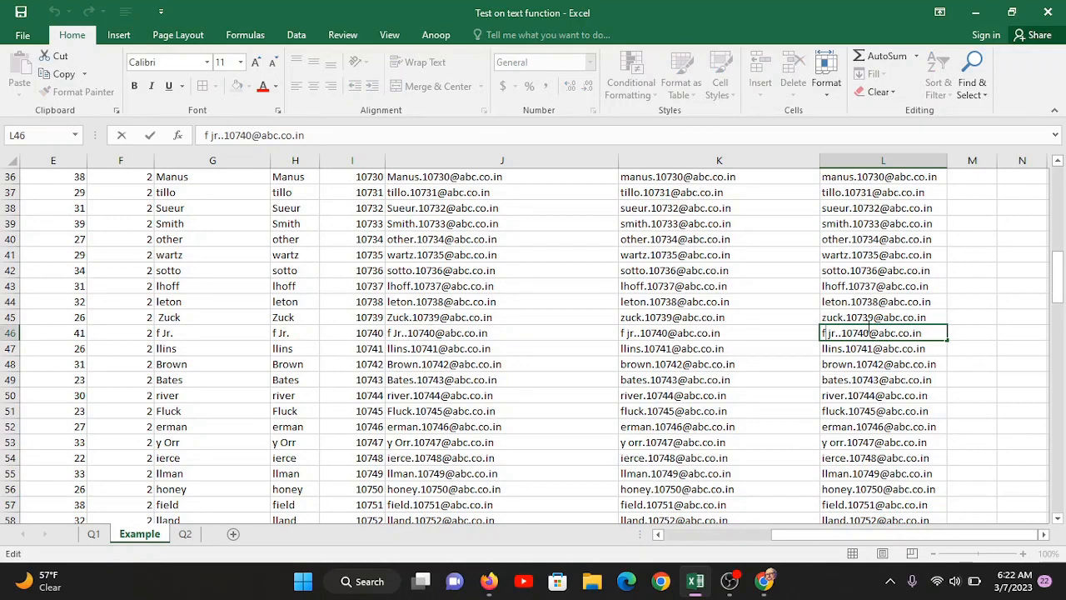
pyautogui.write('_')
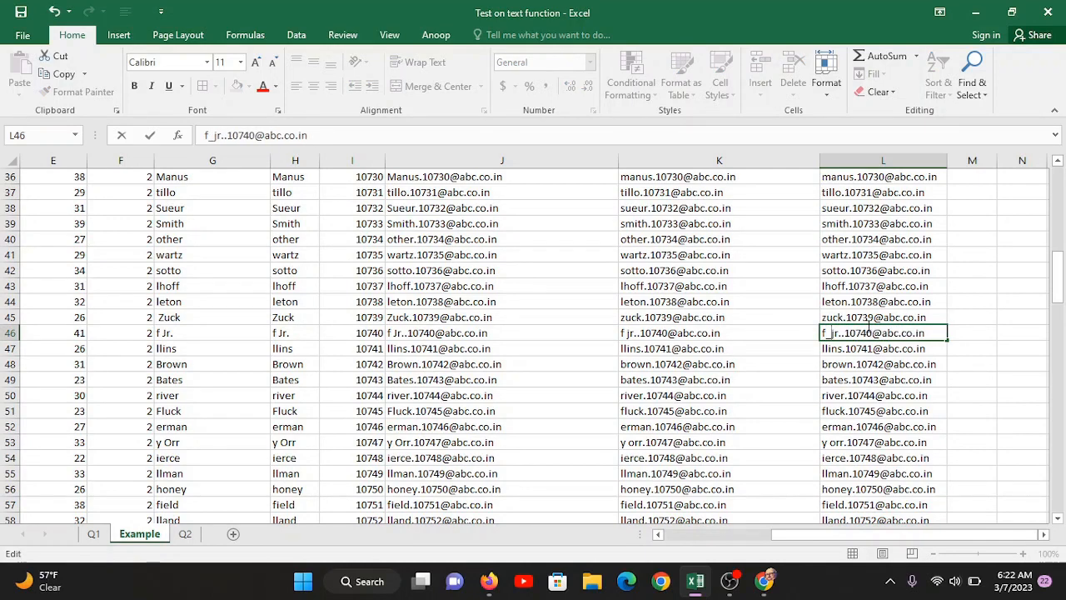
pyautogui.moveTo(876, 363); pyautogui.dragTo(871, 373)
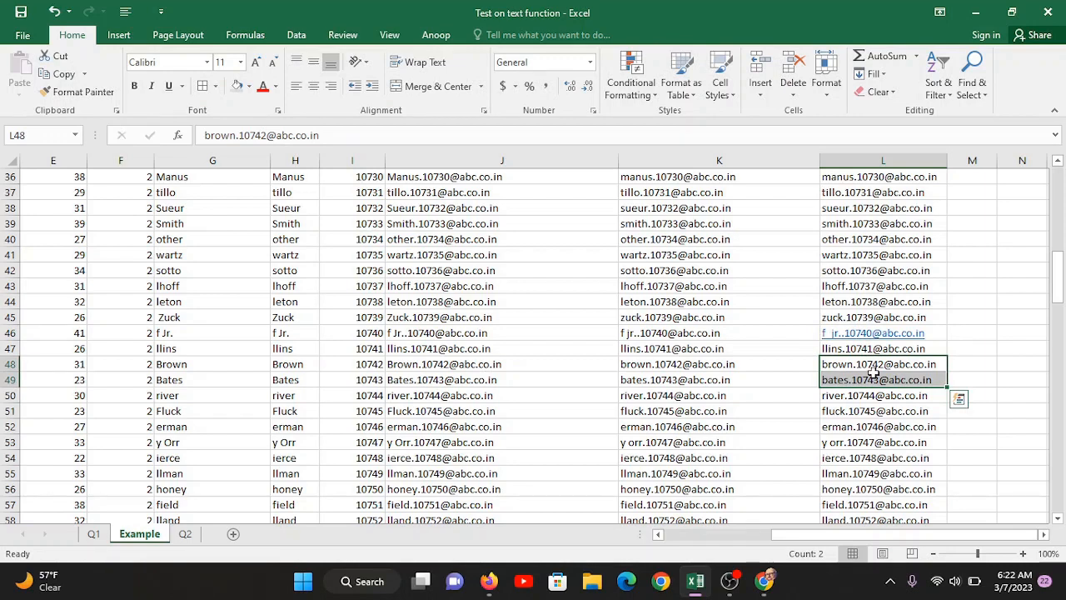
pyautogui.doubleClick(830, 442)
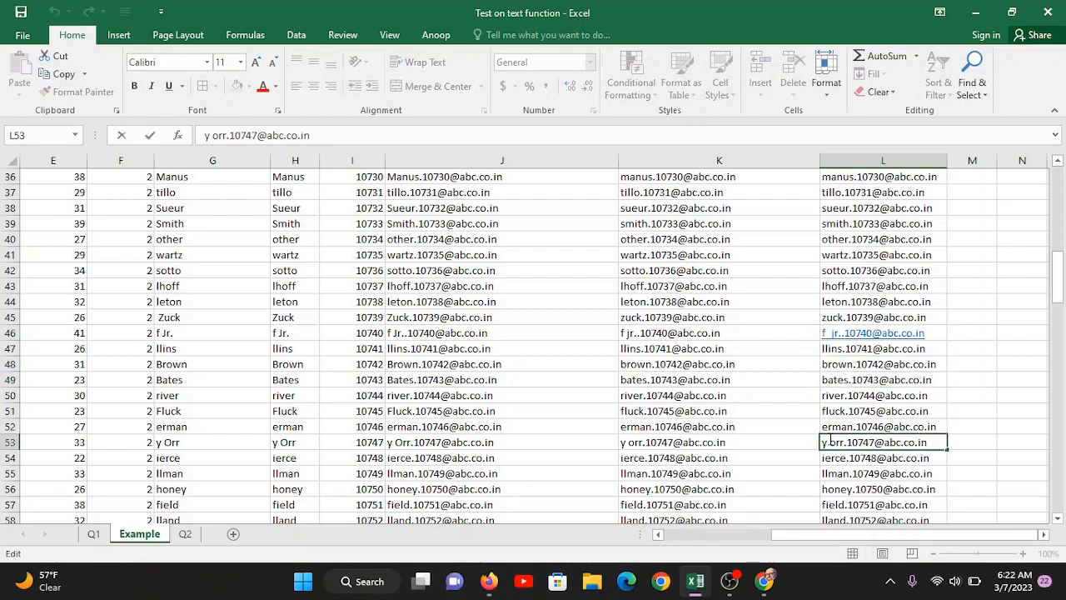
pyautogui.press('BackSpace')
pyautogui.write('_')
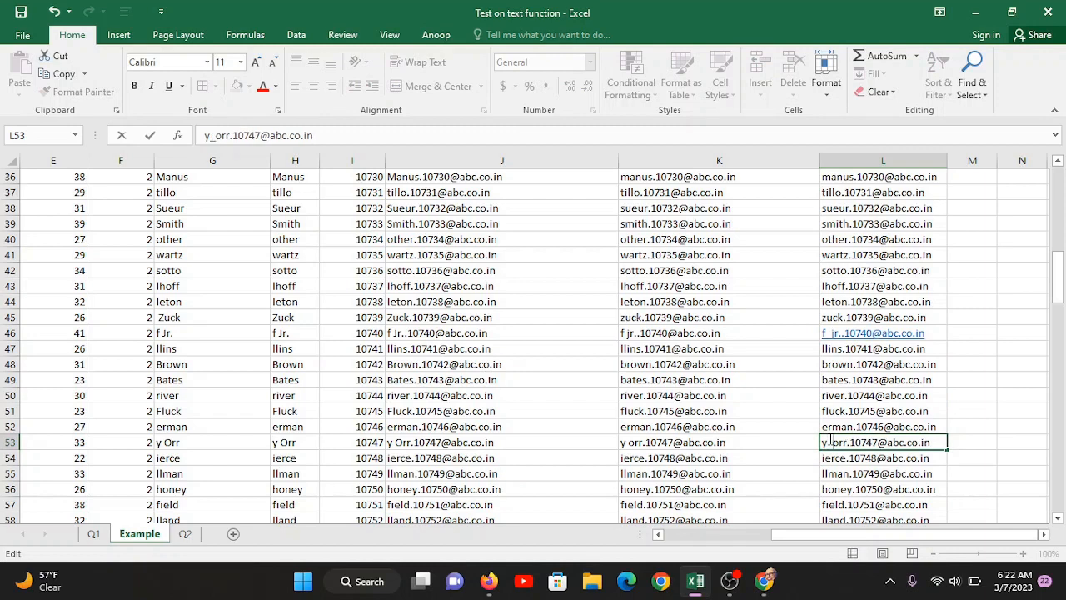
pyautogui.click(895, 485)
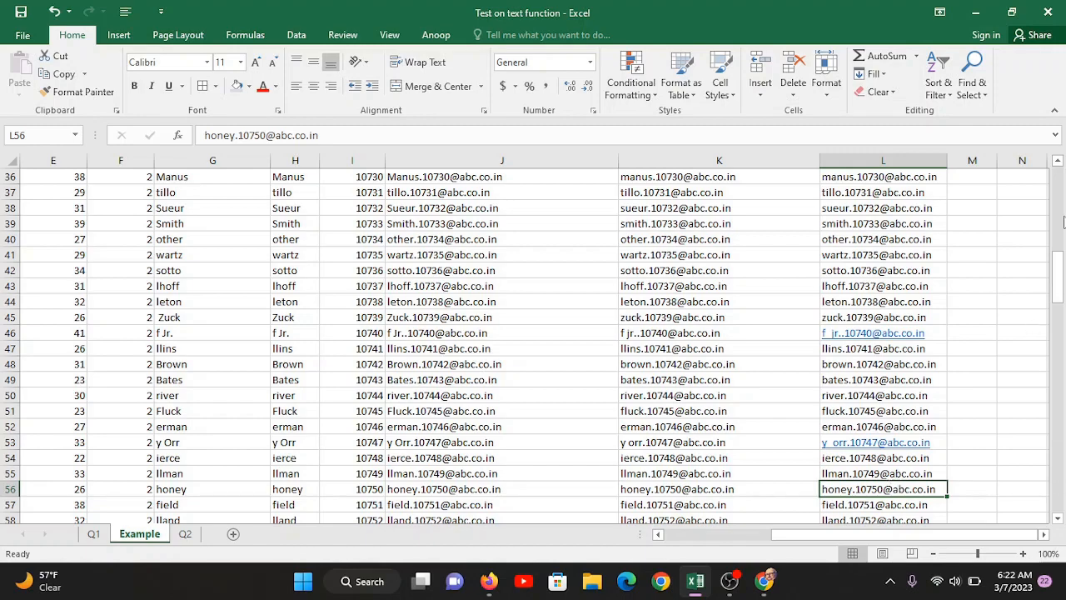
# Step: Label the two lowercase address columns by entering Formula in K2 and Converted into text in L2
pyautogui.moveTo(1060, 256); pyautogui.dragTo(1059, 183)
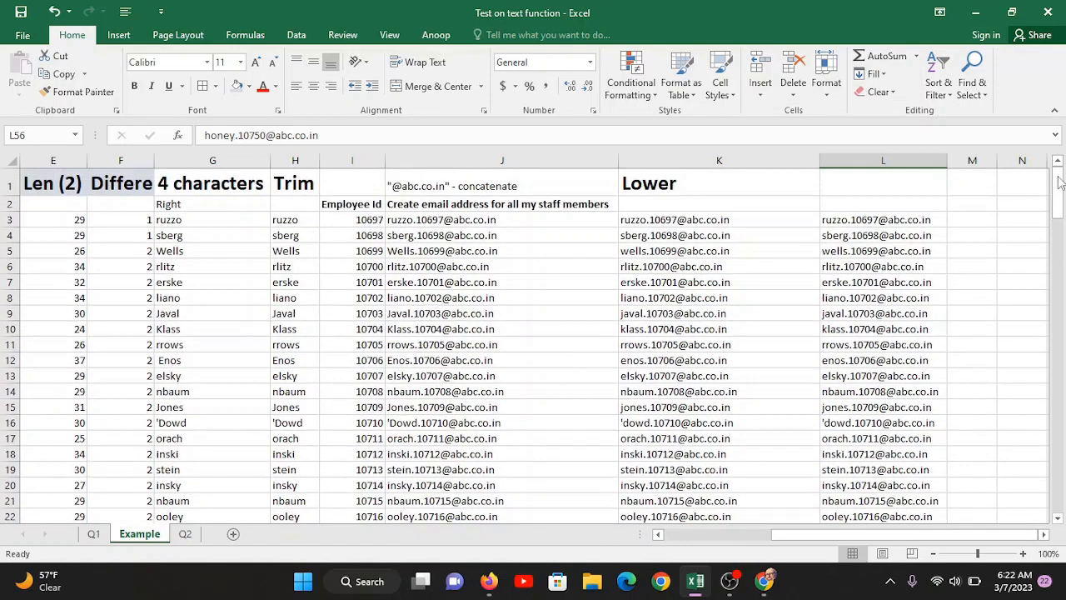
pyautogui.click(870, 209)
pyautogui.click(689, 205)
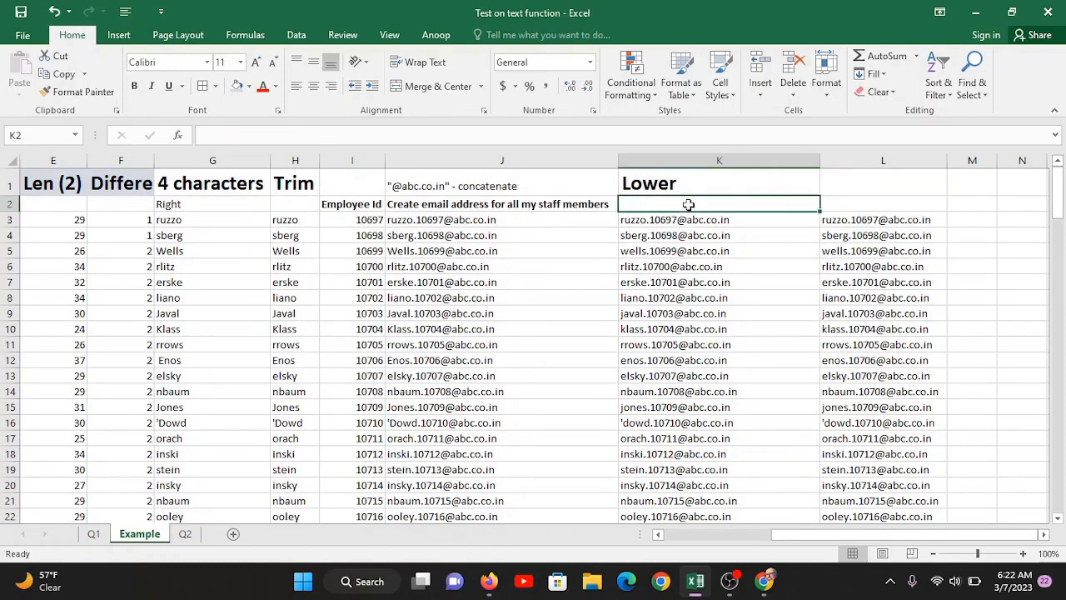
pyautogui.write('Formula')
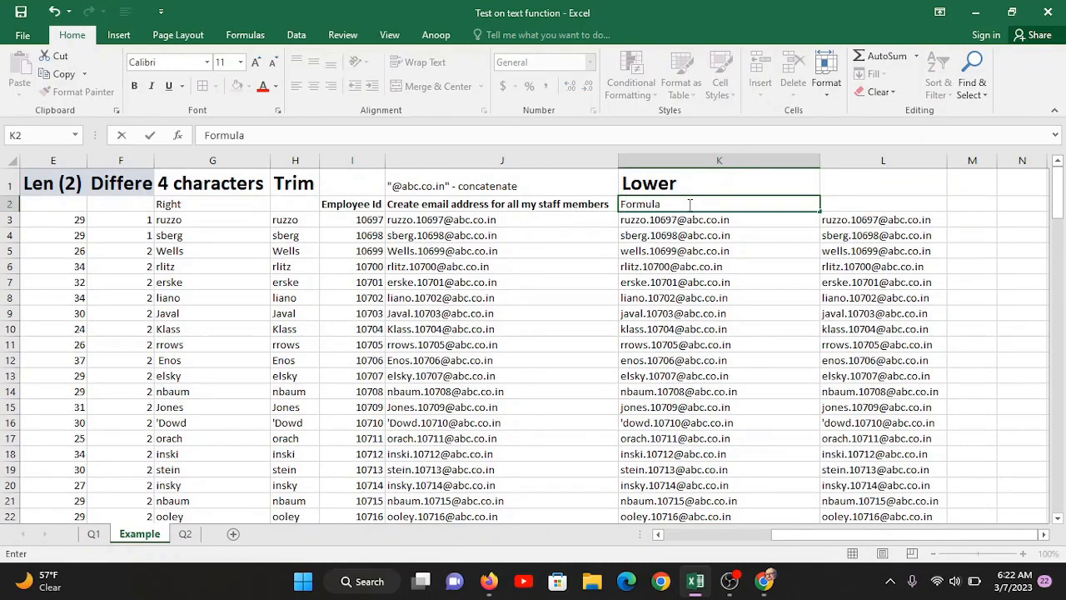
pyautogui.press('Tab')
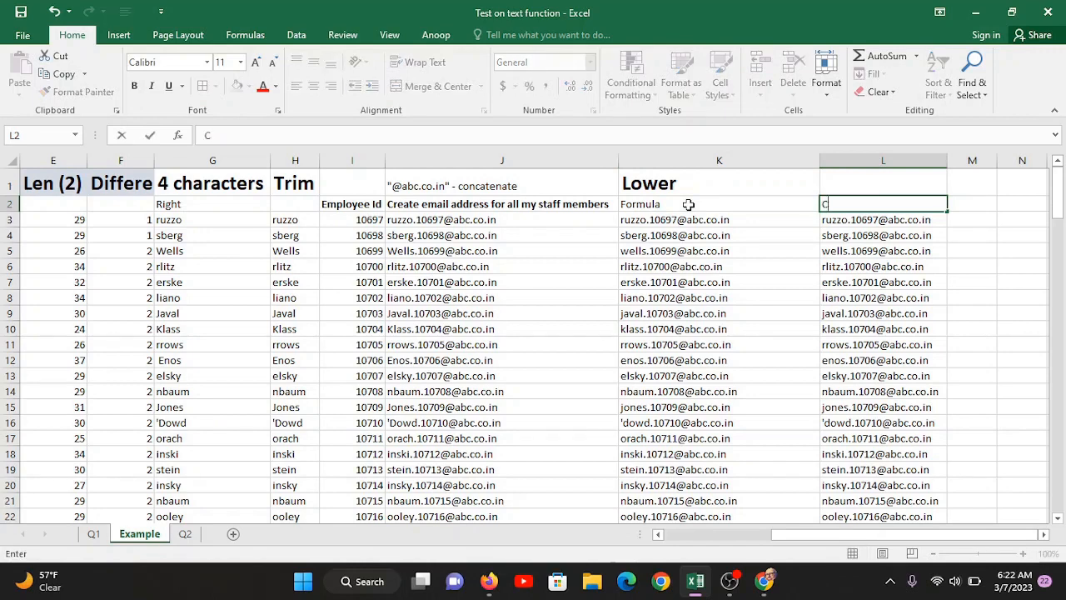
pyautogui.write('Converted into text')
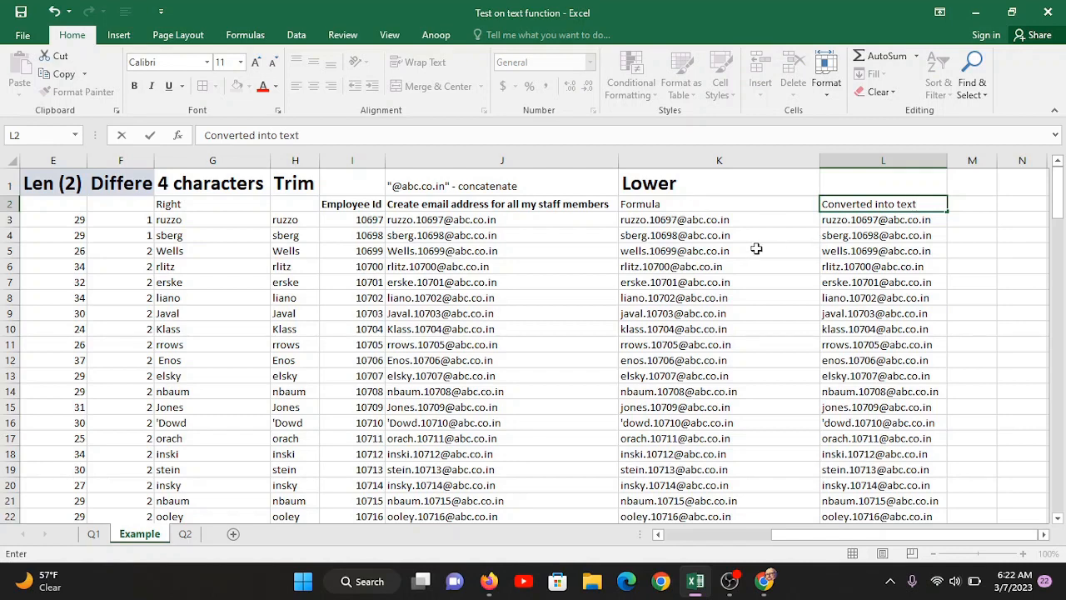
pyautogui.click(916, 281)
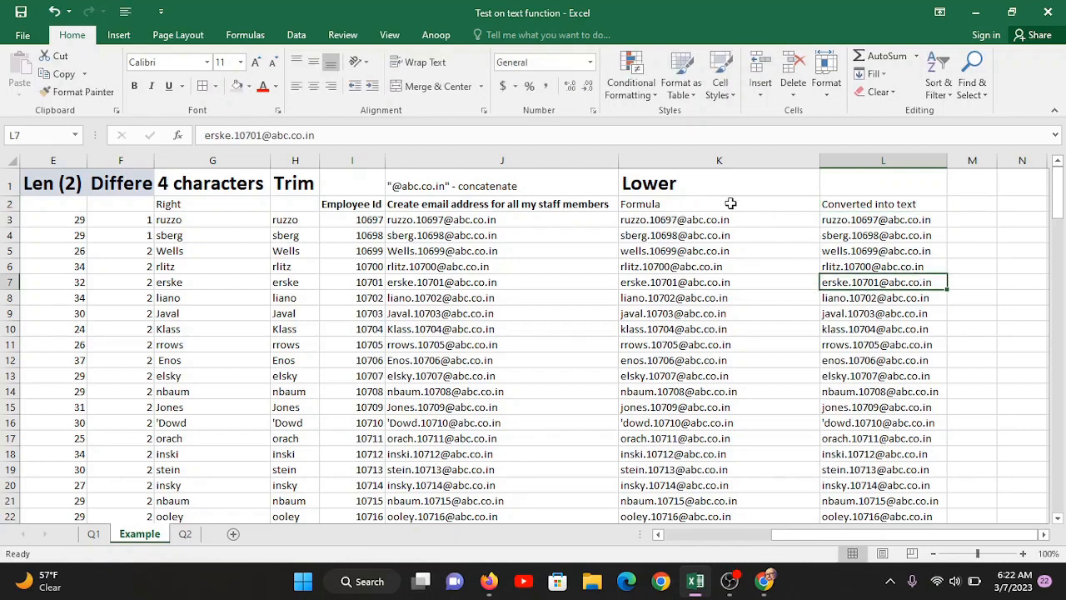
# Step: Make the headings in K2 and L2 bold
pyautogui.moveTo(731, 203); pyautogui.dragTo(829, 203)
pyautogui.hotkey('ctrl', 'b')
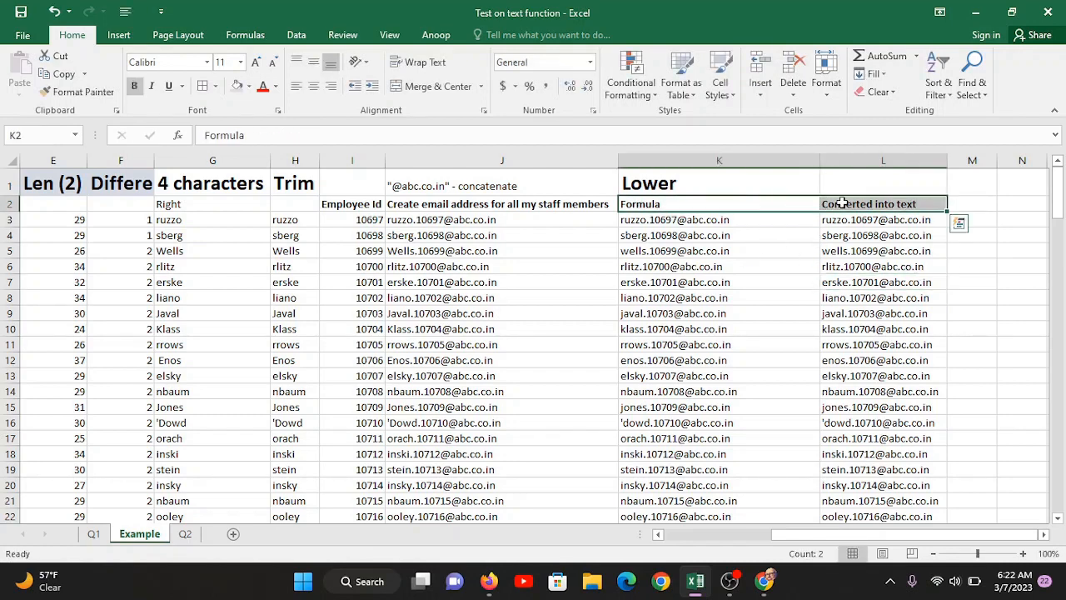
pyautogui.click(783, 222)
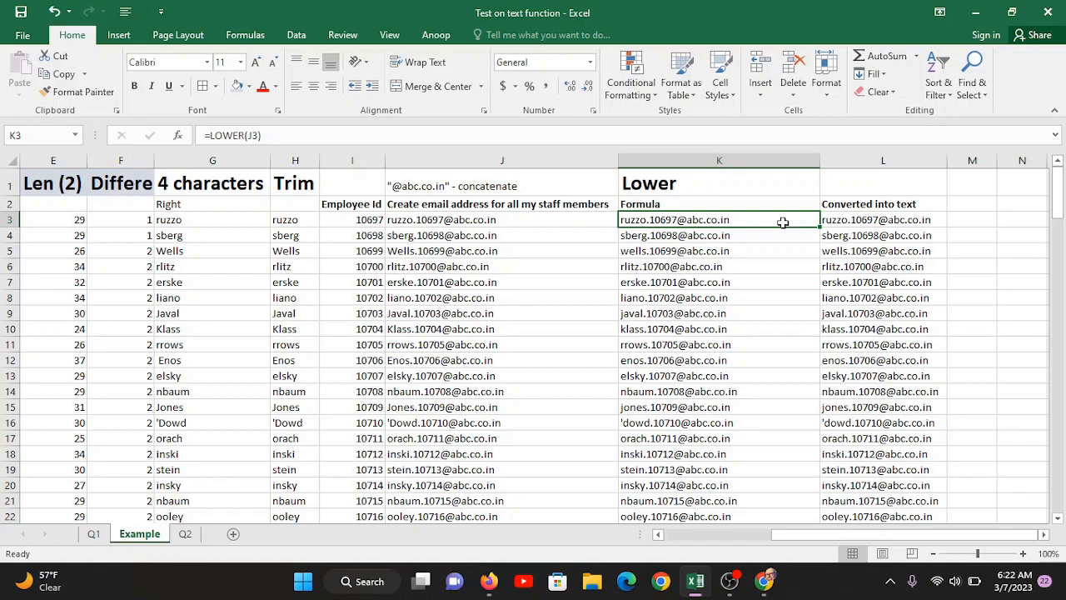
# Step: Fit the width of column K to its contents
pyautogui.doubleClick(820, 160)
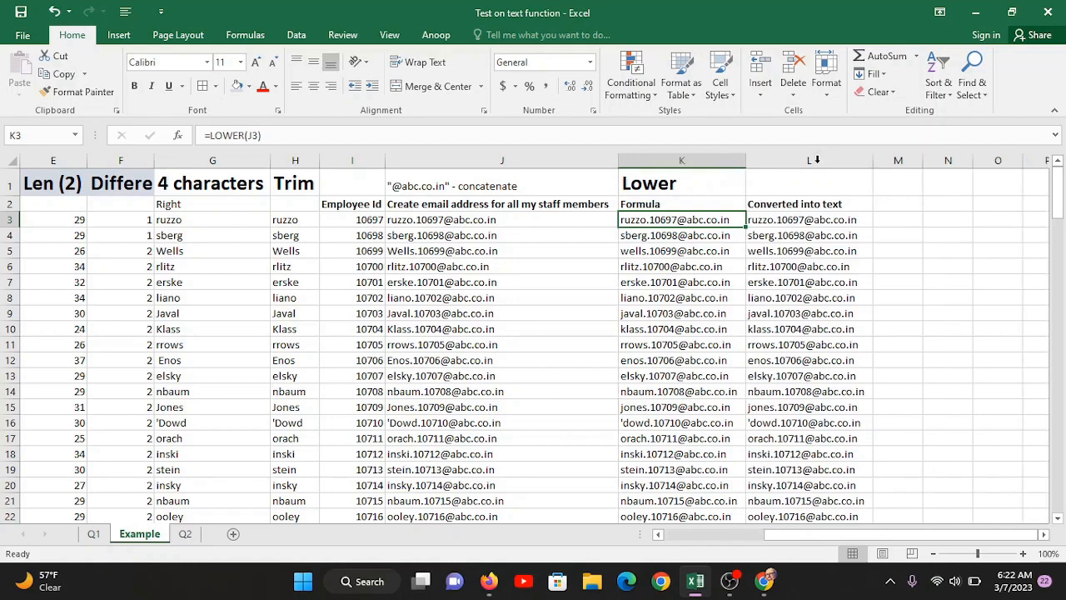
pyautogui.click(817, 160)
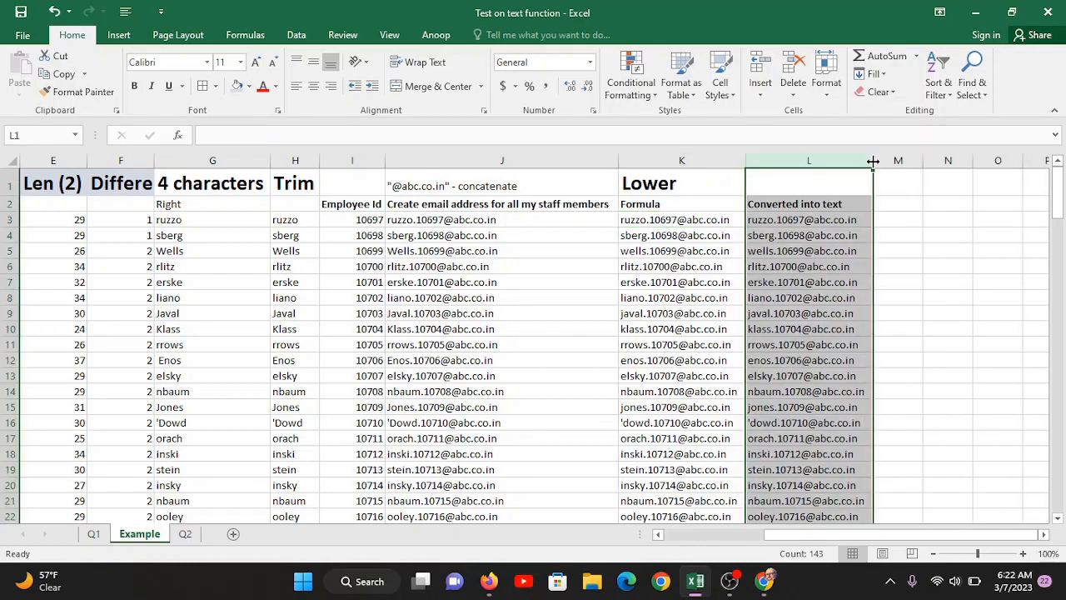
pyautogui.click(841, 182)
pyautogui.click(842, 182)
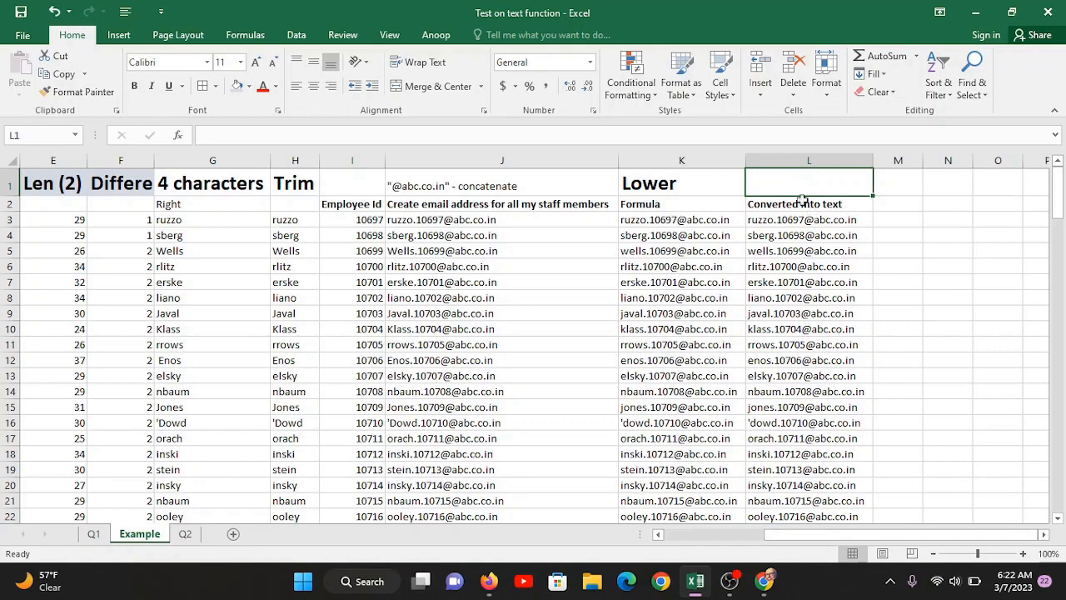
# Step: Enter the heading Upper in M1 and widen column M enough to hold full email addresses
pyautogui.click(887, 186)
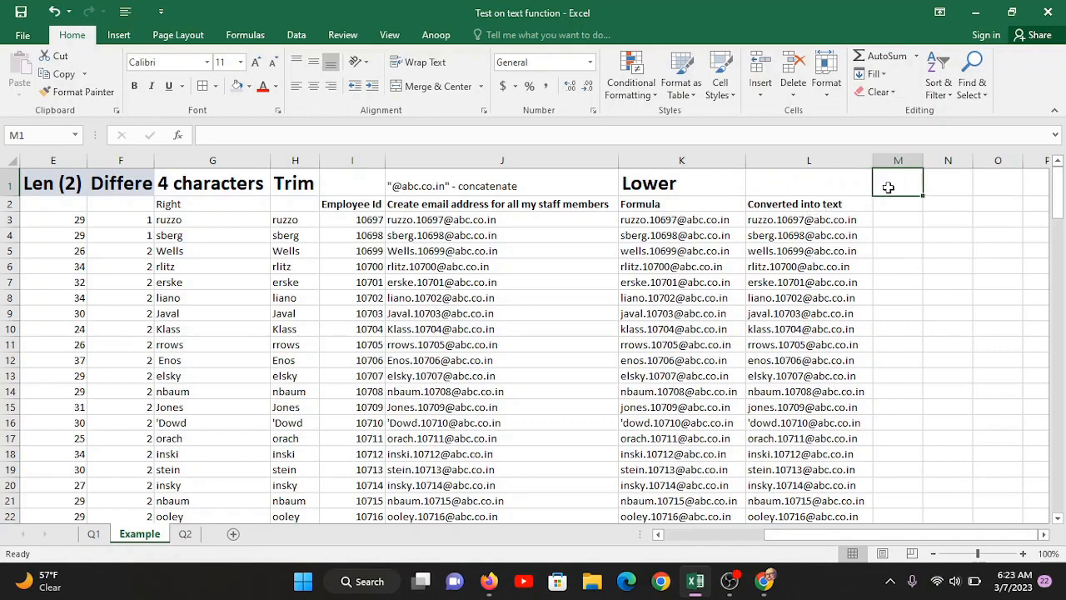
pyautogui.write('Upper')
pyautogui.press('Return')
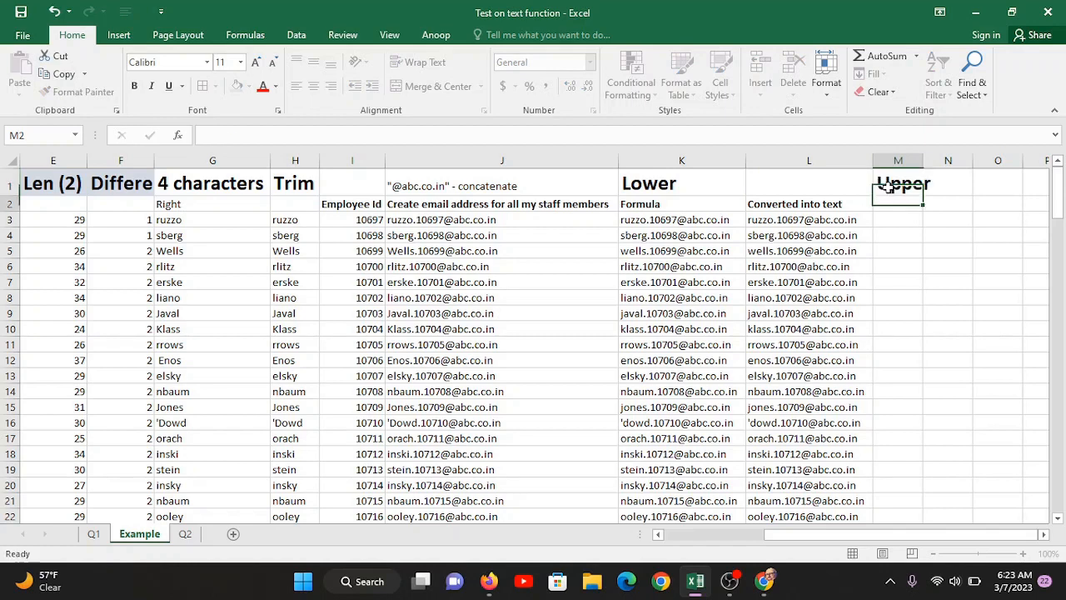
pyautogui.doubleClick(923, 158)
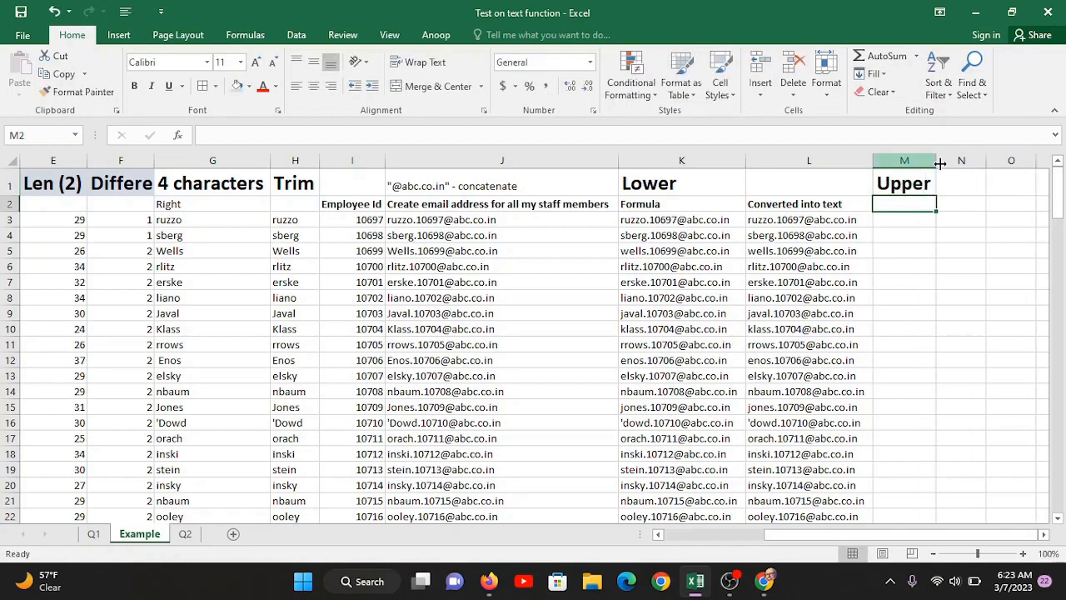
pyautogui.moveTo(938, 163); pyautogui.dragTo(1023, 168)
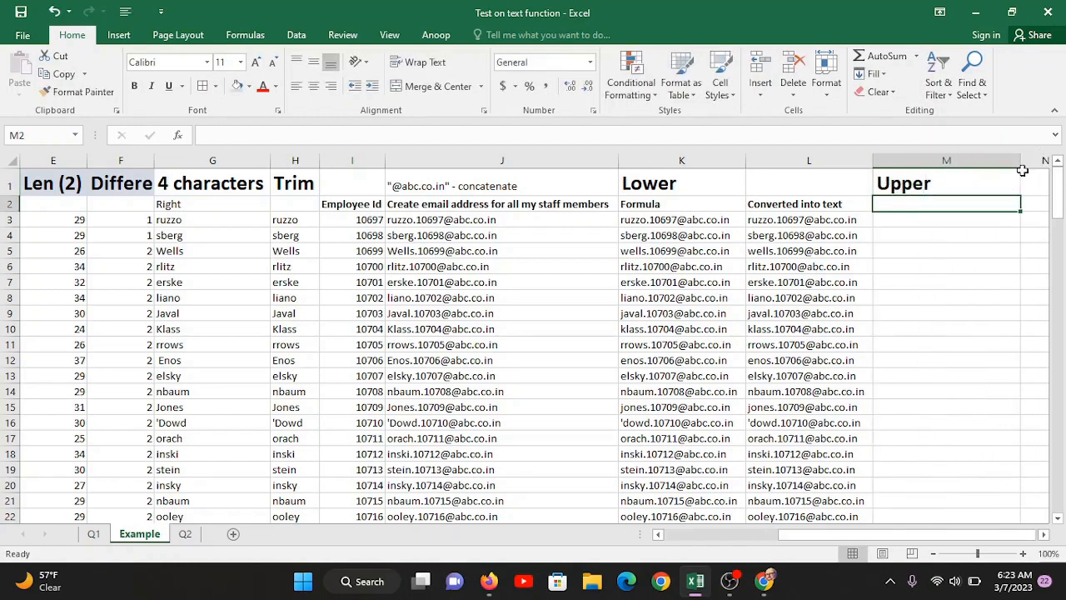
# Step: Enter the formula =UPPER(L3) in M3 to convert the first address to uppercase
pyautogui.write('=')
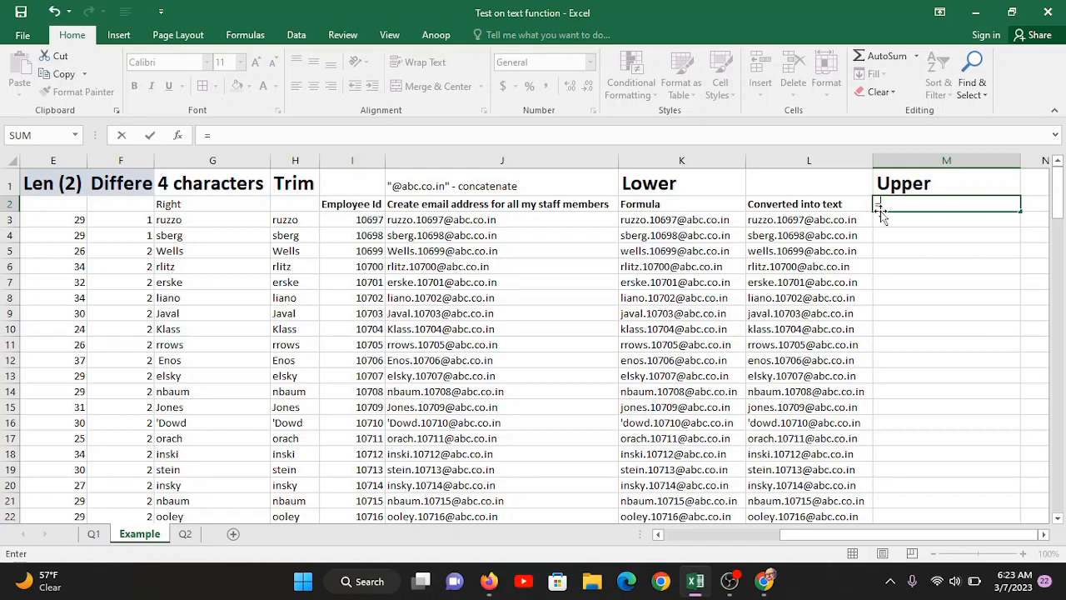
pyautogui.press('BackSpace')
pyautogui.click(876, 218)
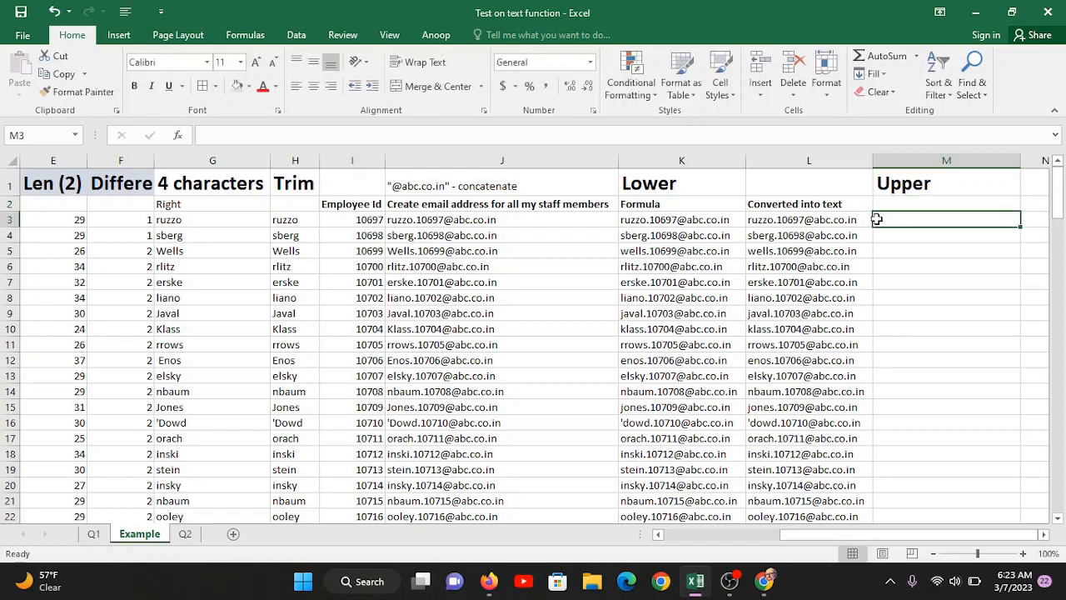
pyautogui.write('=uppe')
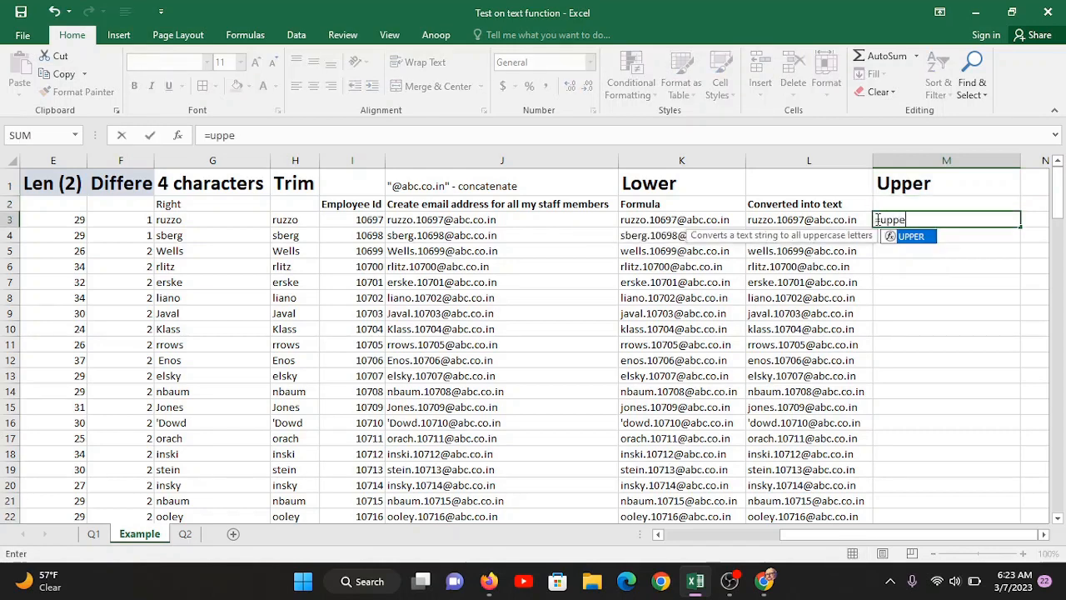
pyautogui.write('r')
pyautogui.press('Tab')
pyautogui.click(807, 219)
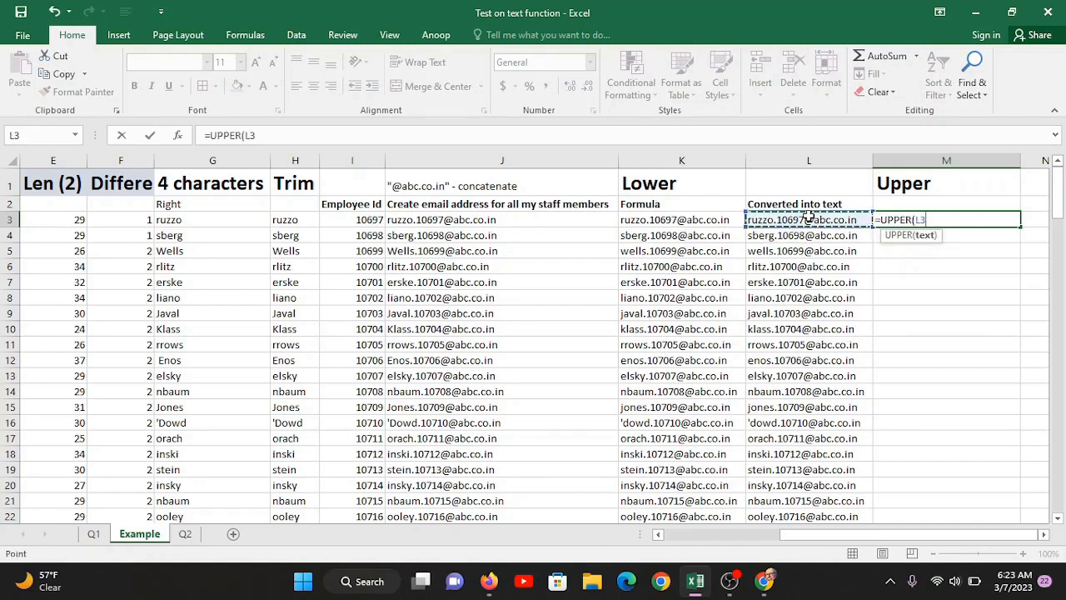
pyautogui.press('Return')
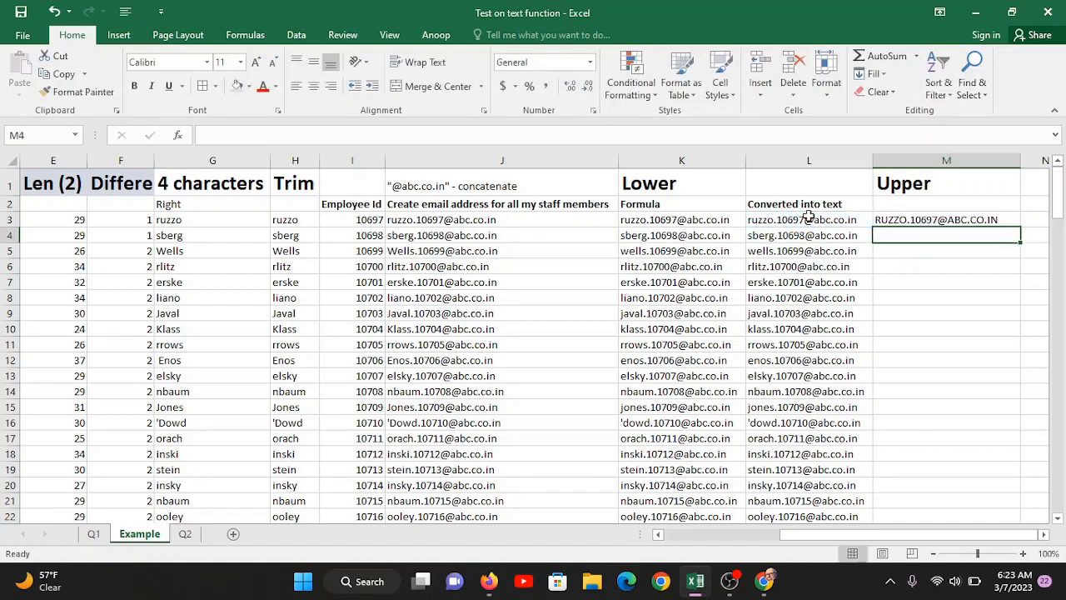
# Step: Fill the UPPER formula from M3 down the whole list and fit column M to its contents
pyautogui.click(913, 221)
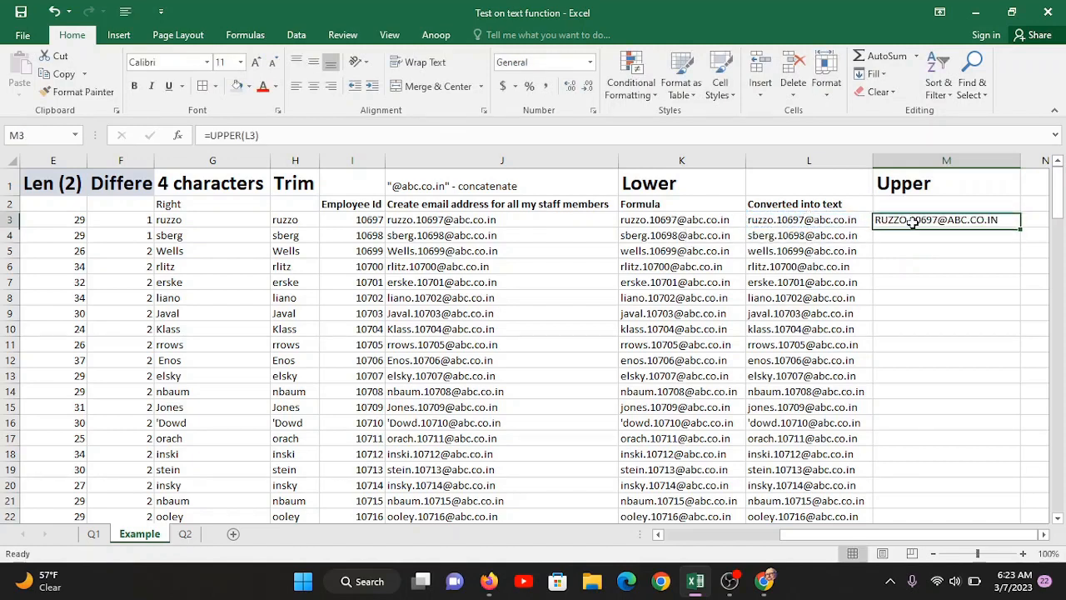
pyautogui.doubleClick(1020, 225)
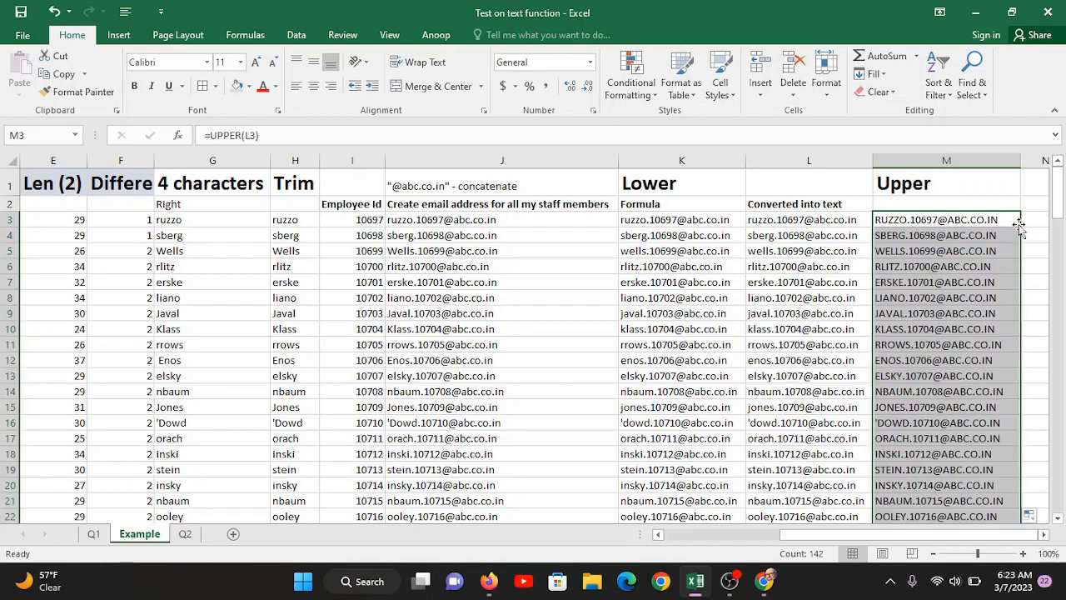
pyautogui.doubleClick(1020, 159)
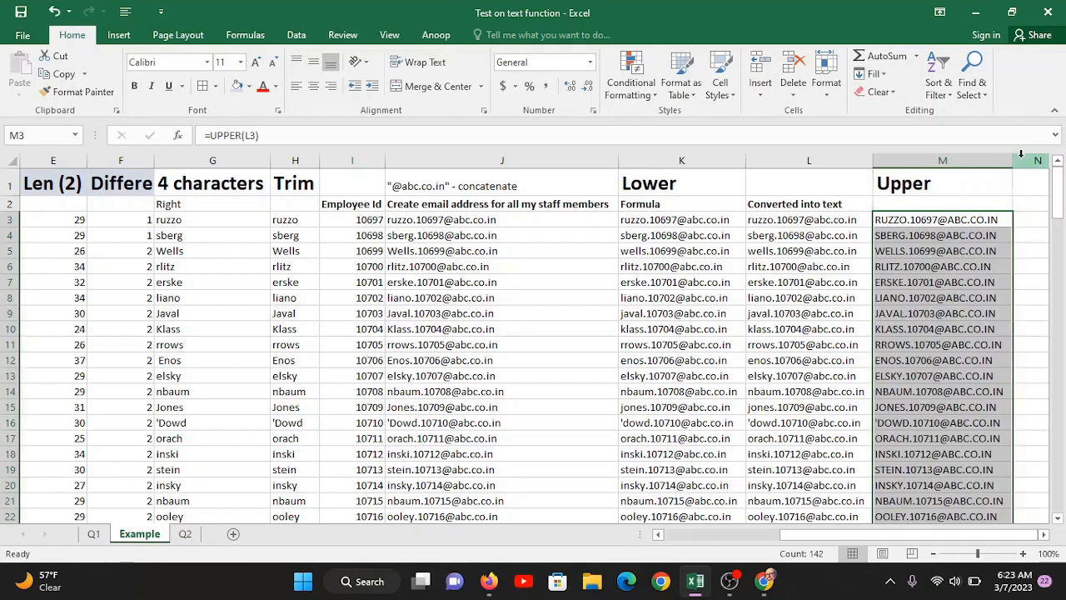
# Step: Go back across the sheet from the Upper column to the Text Functions heading in B1
pyautogui.click(949, 250)
pyautogui.press('Right')
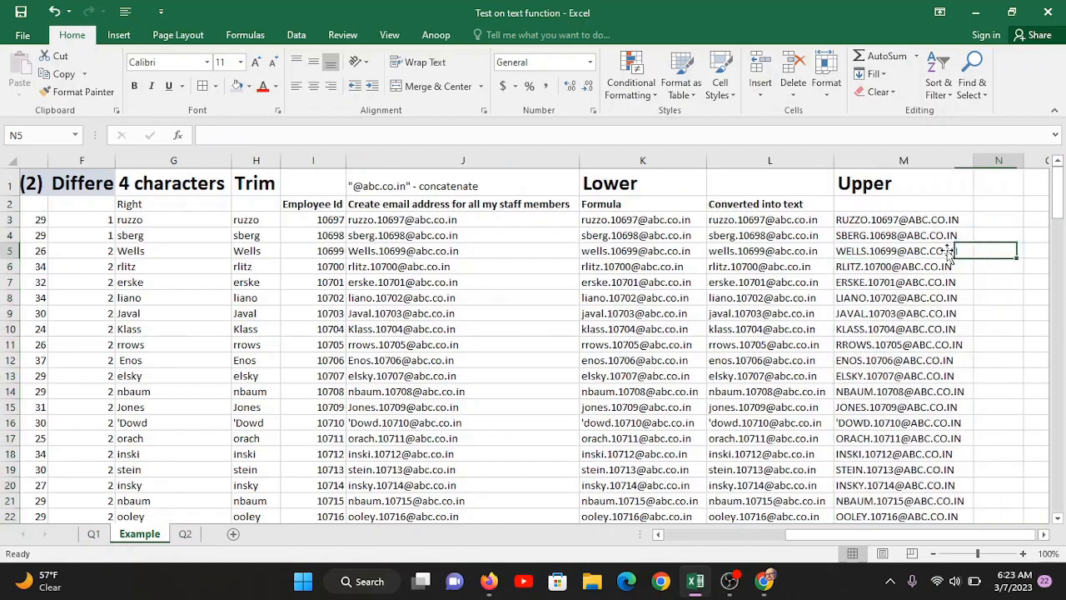
pyautogui.press('Up')
pyautogui.press('Up')
pyautogui.press('Up')
pyautogui.press('Up')
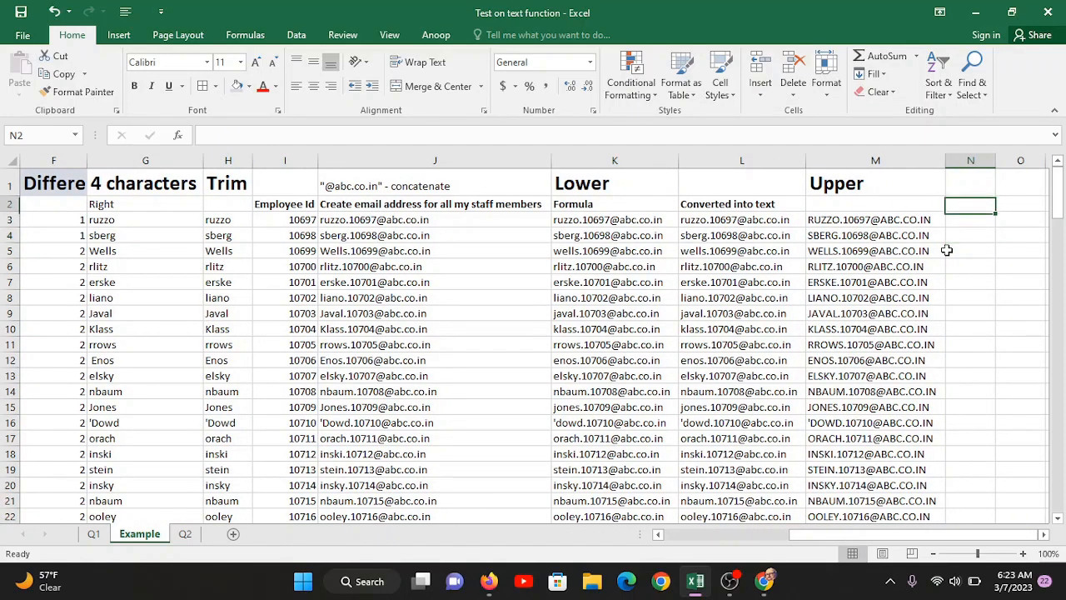
pyautogui.press('Left')
pyautogui.press('Left')
pyautogui.press('Left')
pyautogui.press('Left')
pyautogui.press('Left')
pyautogui.press('Left')
pyautogui.press('Left')
pyautogui.press('Left')
pyautogui.press('Left')
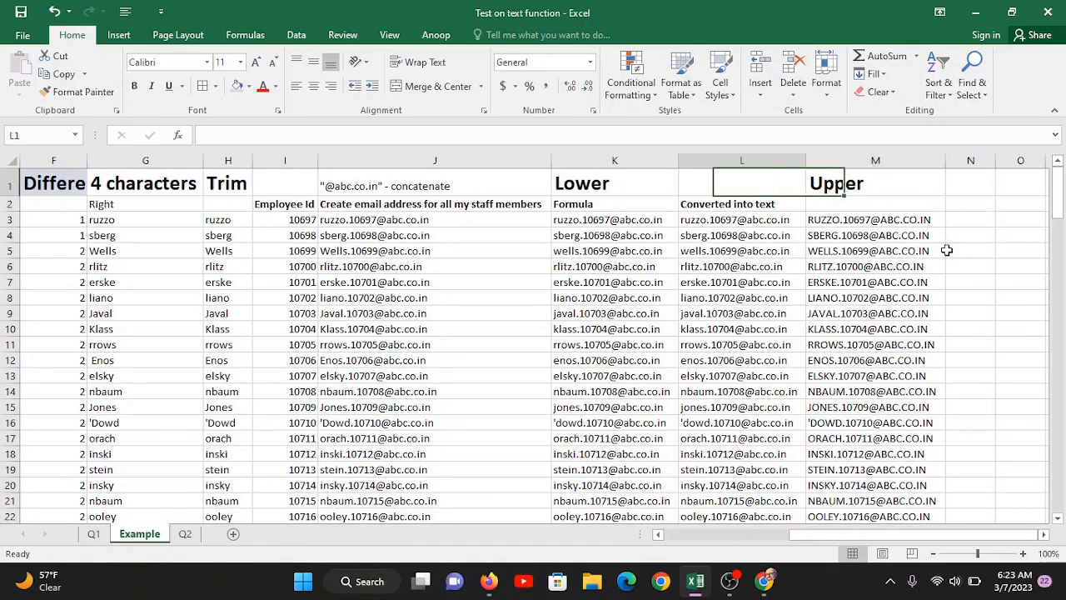
pyautogui.press('Left')
pyautogui.press('Left')
pyautogui.press('Left')
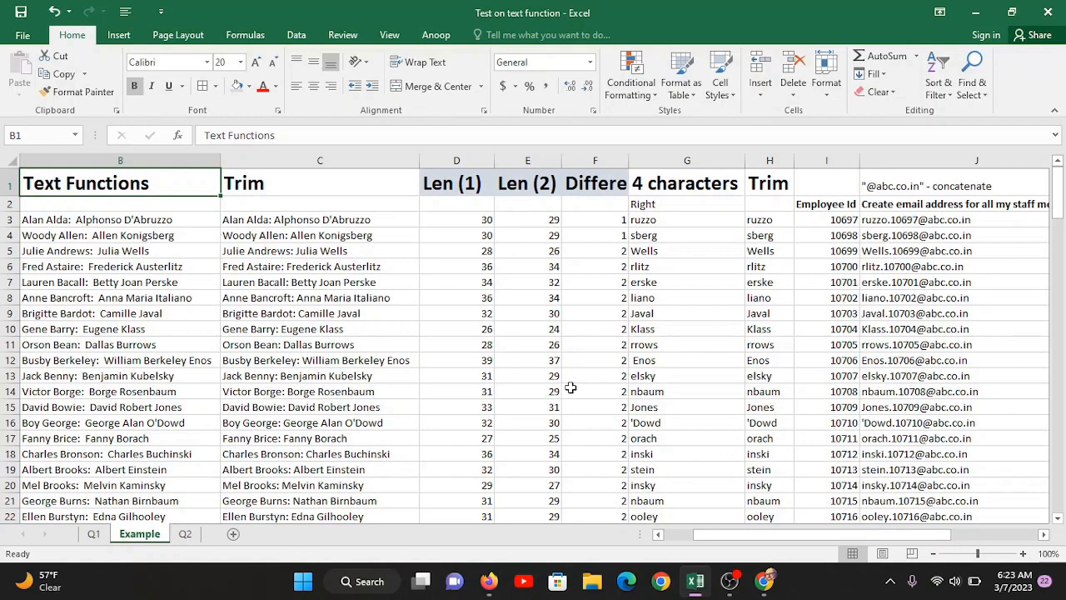
pyautogui.moveTo(729, 581)
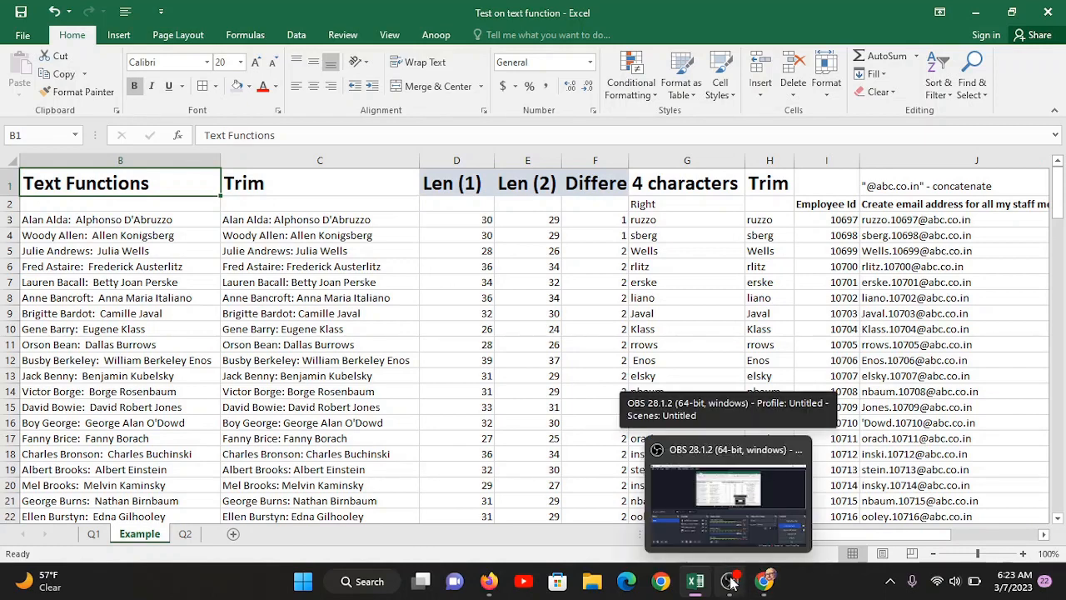